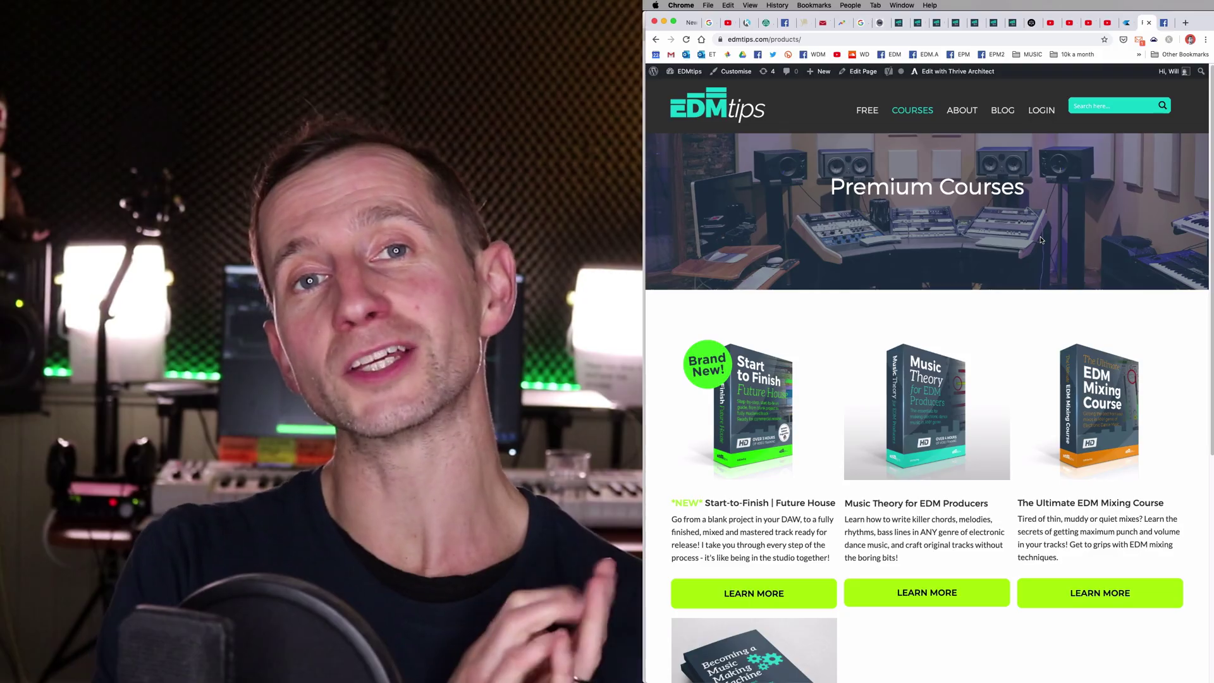
# Scroll down through the EDMtips Premium Courses page in Chrome
pyautogui.scroll(-2, 1041, 239)
pyautogui.scroll(-2, 1041, 239)
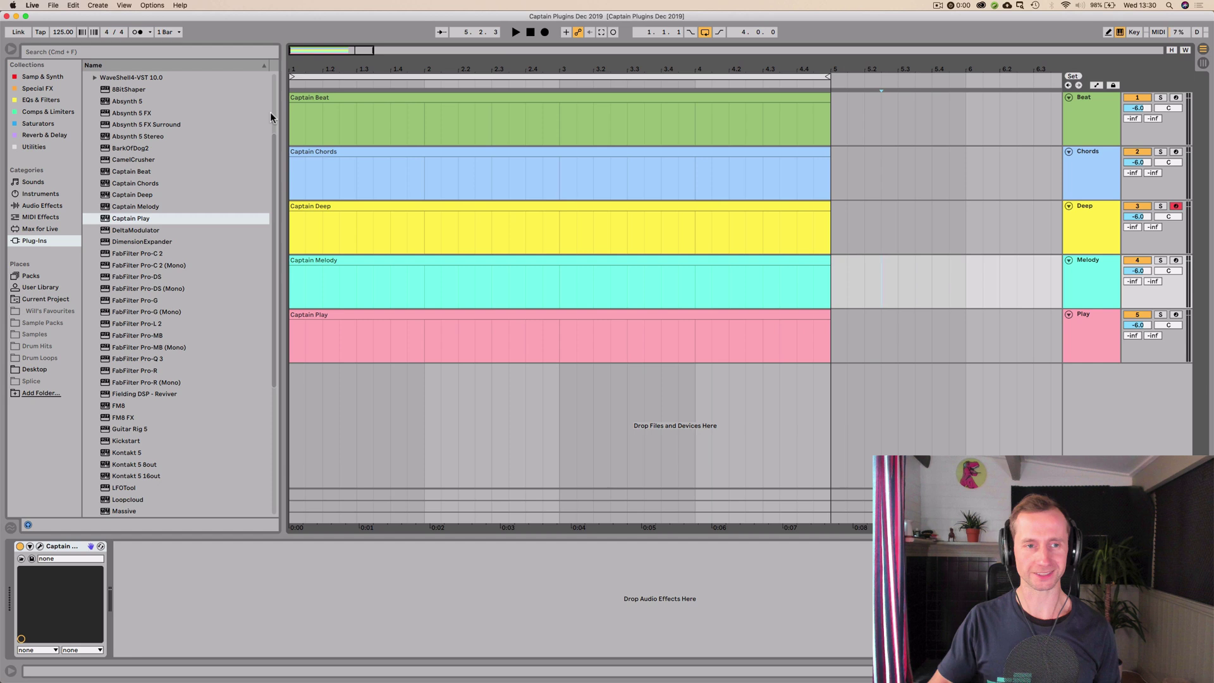
# Browse Captain Chords, Deep, Melody and Play in the Plug-Ins list
pyautogui.click(120, 181)
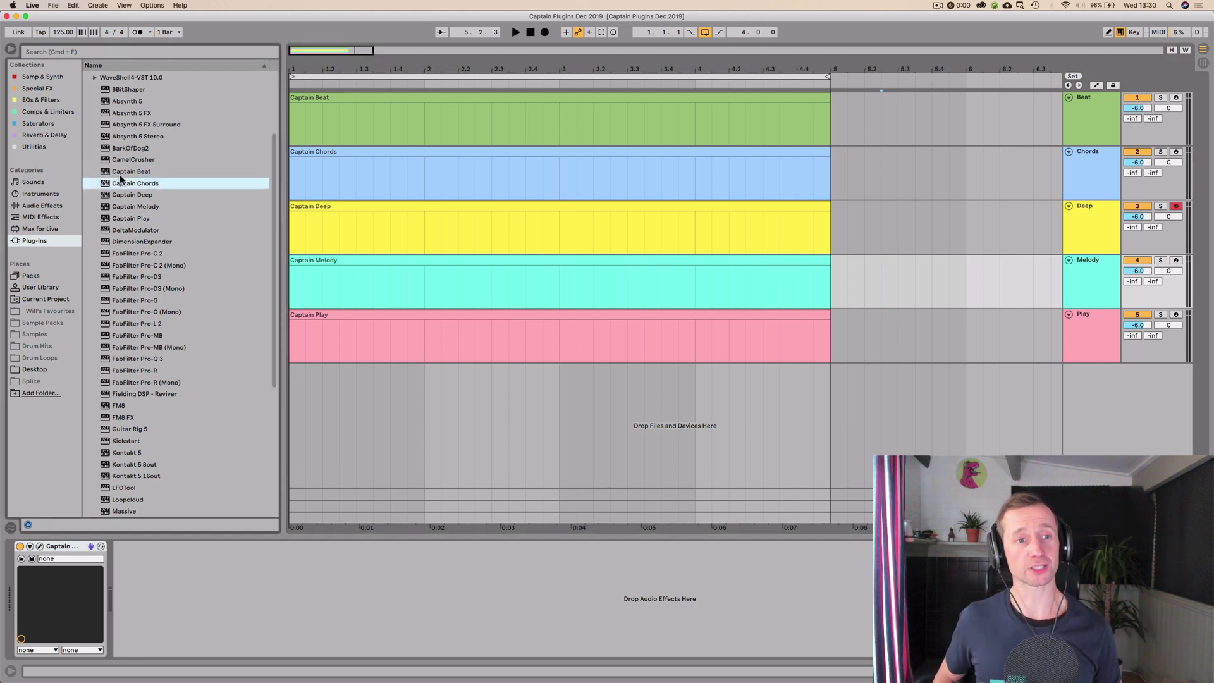
pyautogui.press('Down')
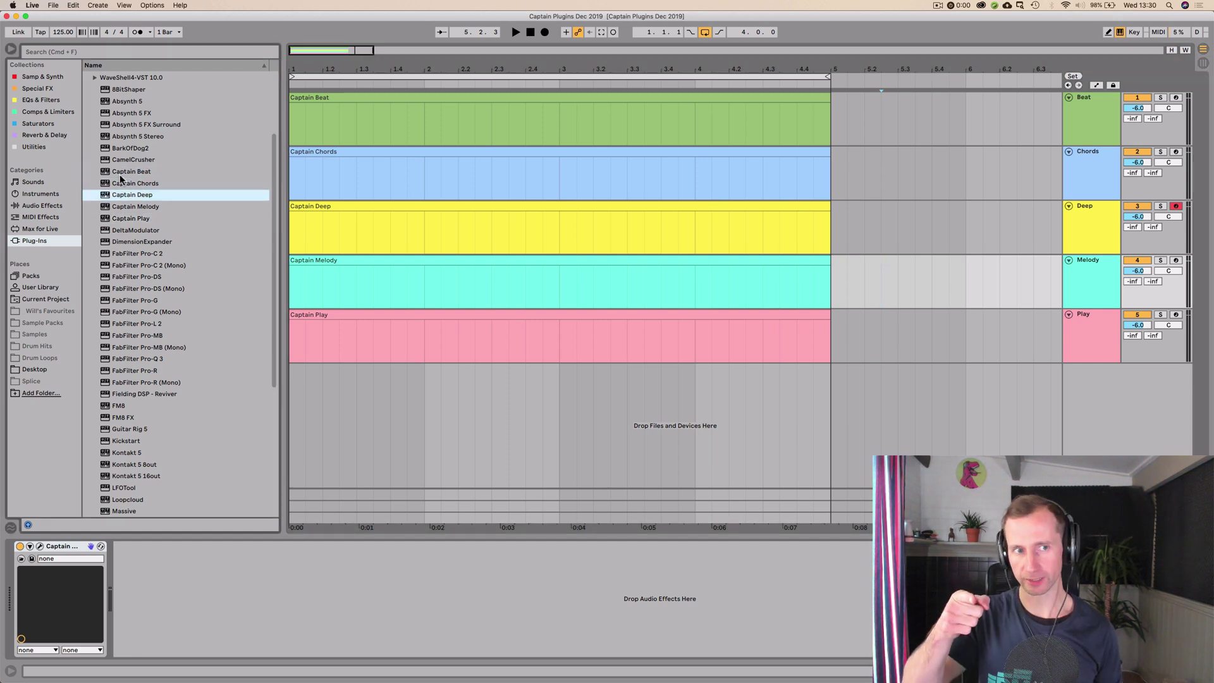
pyautogui.press('Down')
pyautogui.press('Down')
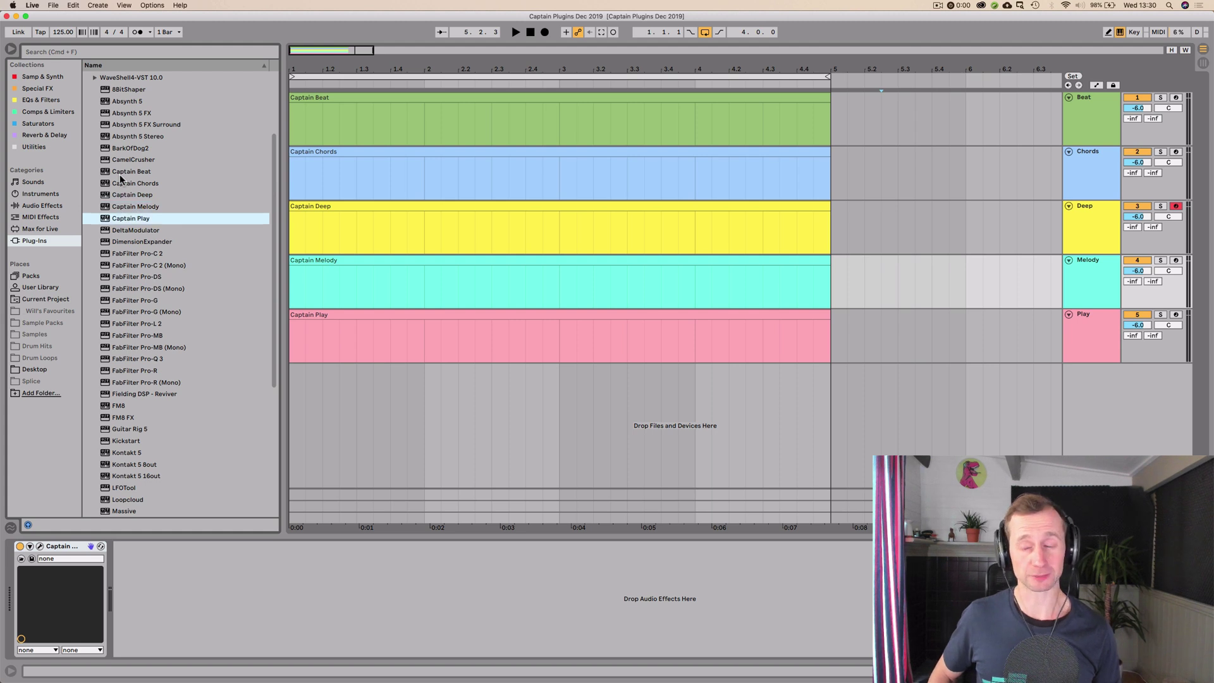
# View each track's device (Beat, Chords, Deep, Melody, Play), ending on Beat's Captain Beat
pyautogui.click(1073, 118)
pyautogui.click(1089, 186)
pyautogui.click(1094, 223)
pyautogui.click(1088, 280)
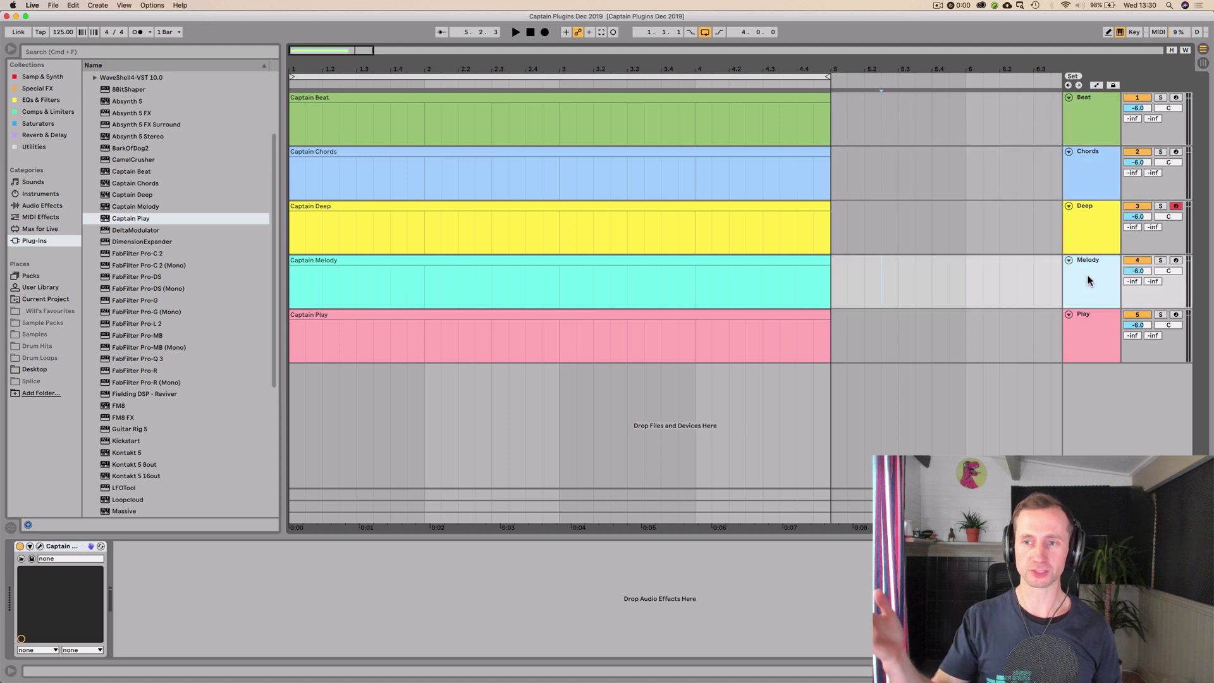
pyautogui.click(1092, 344)
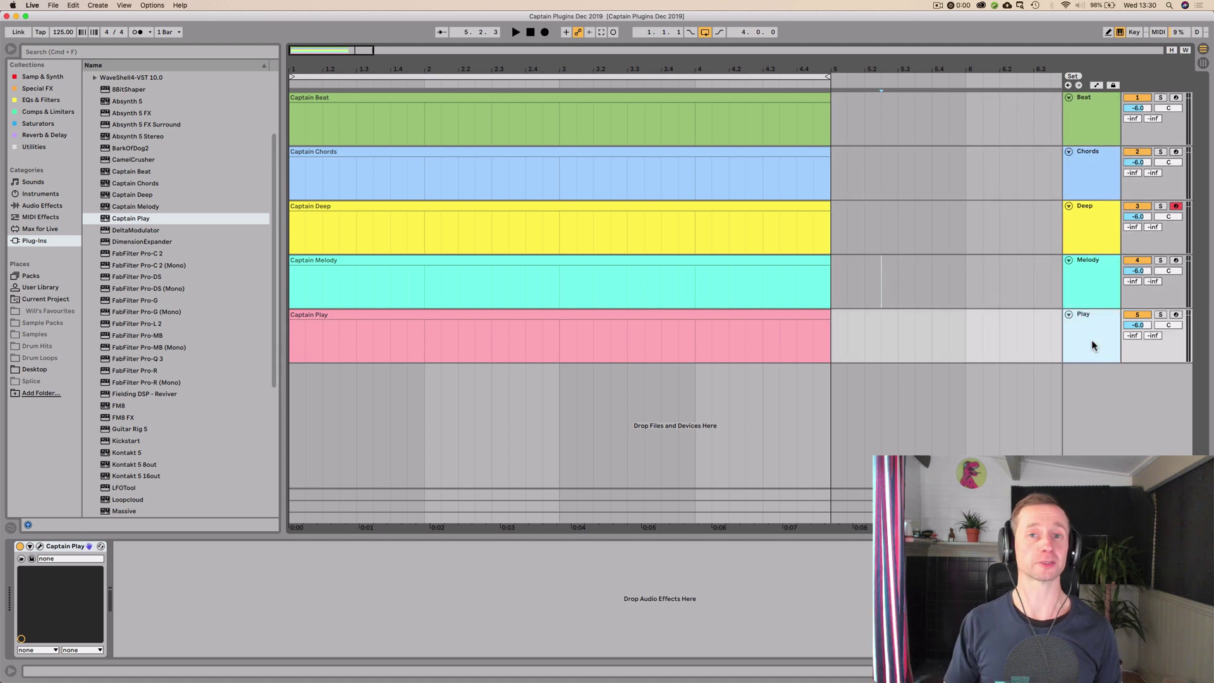
pyautogui.click(1084, 112)
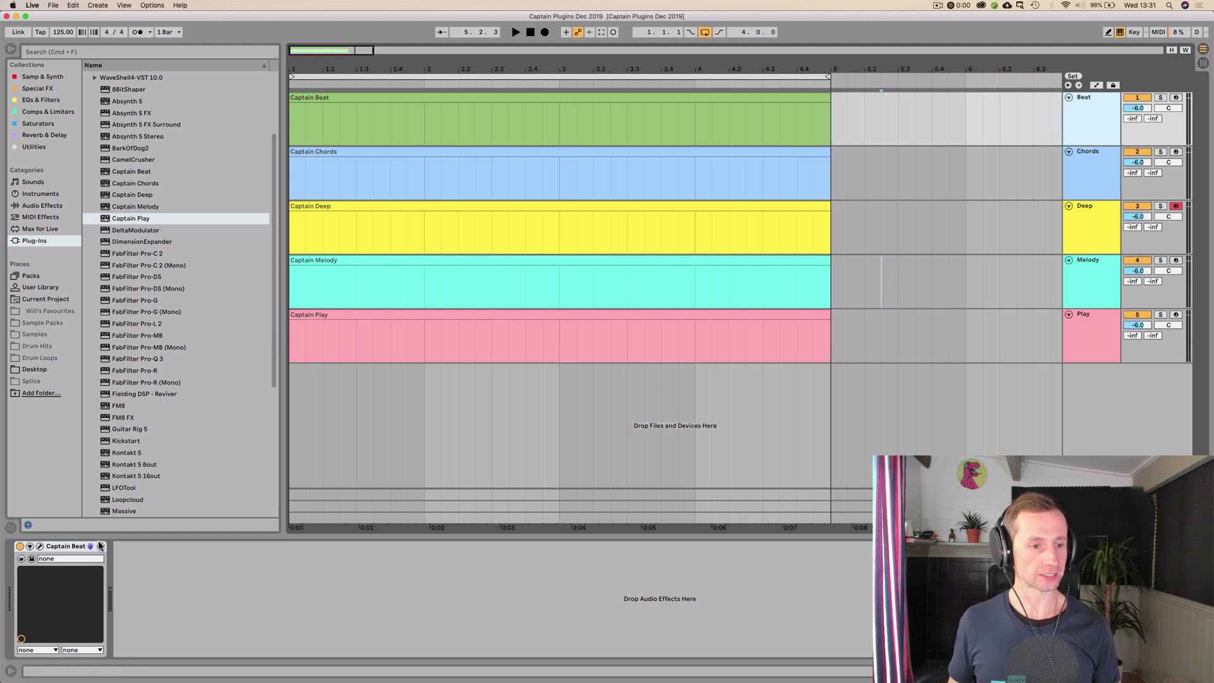
# Open Captain Beat and enlarge and position its window to show more drum rows
pyautogui.click(40, 547)
pyautogui.moveTo(133, 40); pyautogui.dragTo(112, 14)
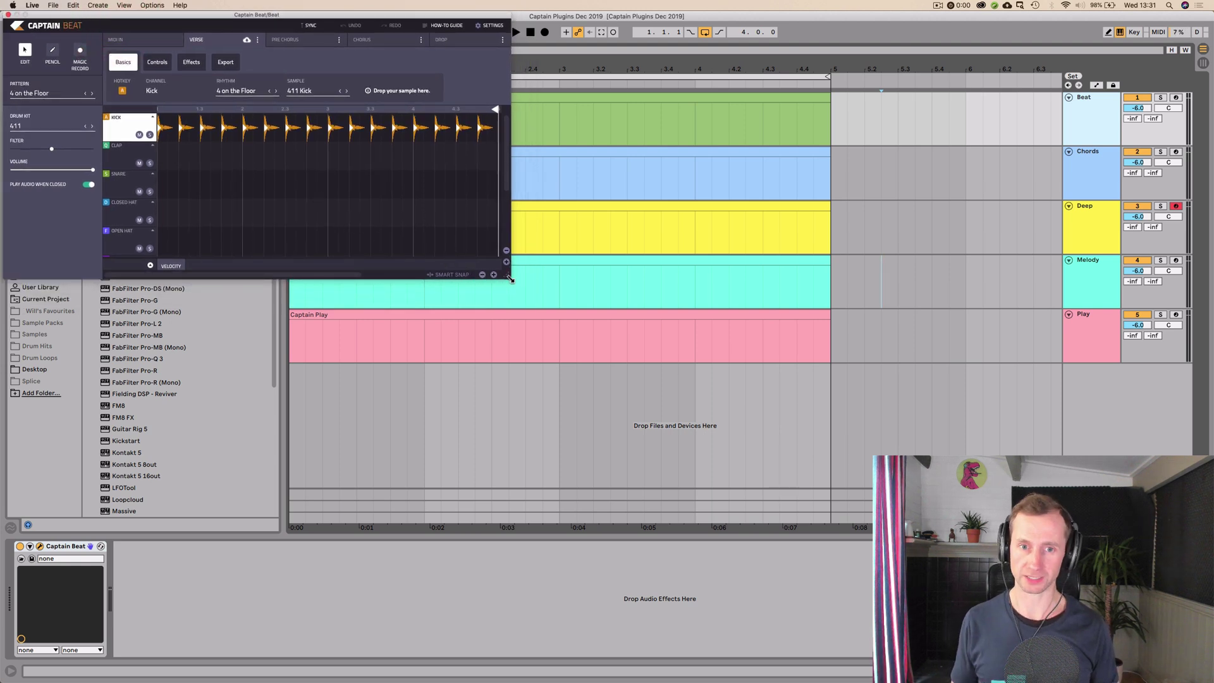
pyautogui.moveTo(511, 279); pyautogui.dragTo(735, 450)
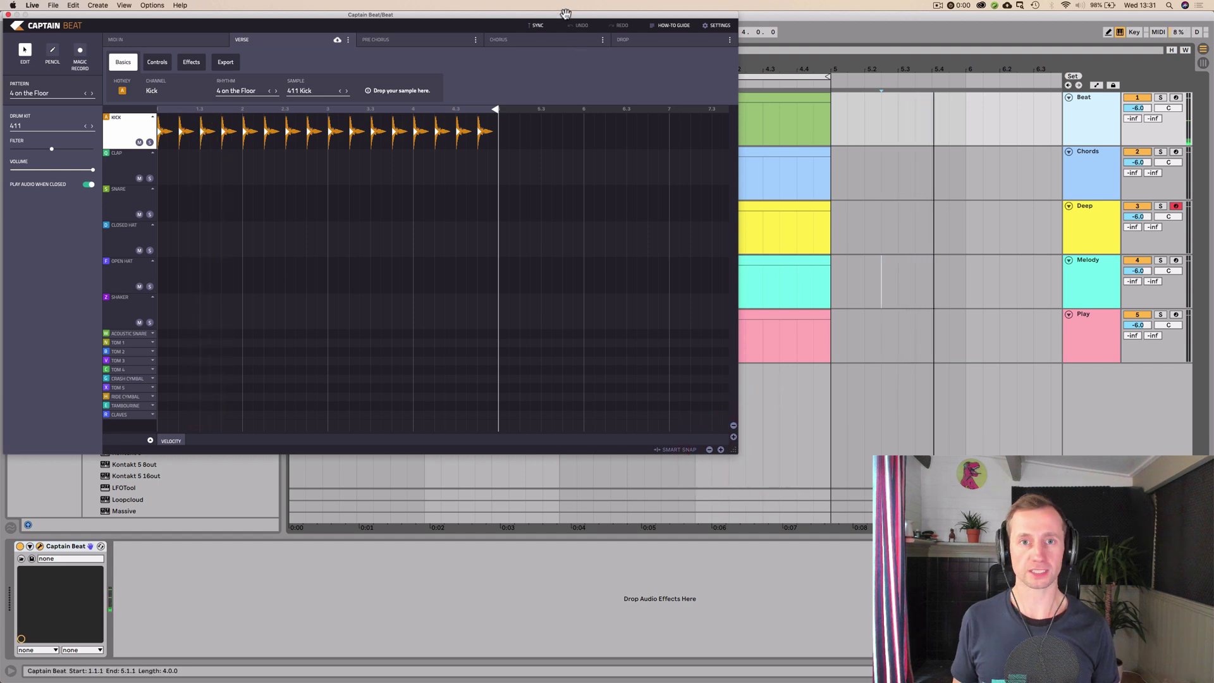
pyautogui.moveTo(565, 14); pyautogui.dragTo(559, 87)
pyautogui.click(529, 32)
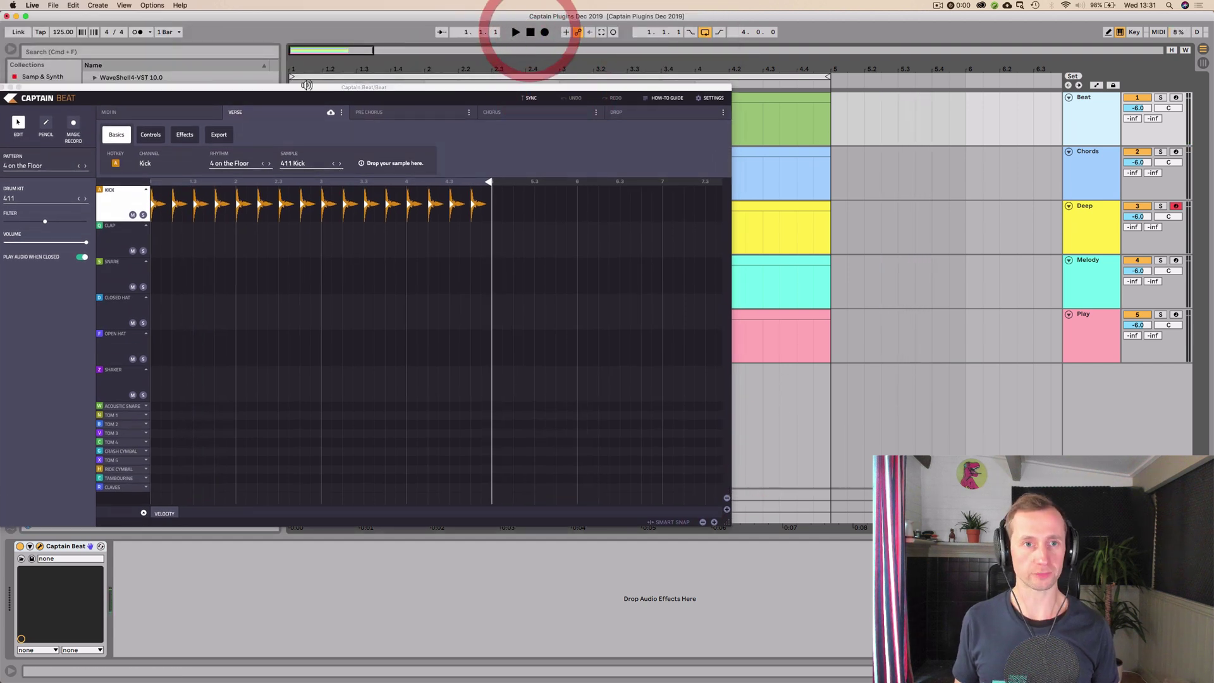
pyautogui.moveTo(306, 85); pyautogui.dragTo(354, 85)
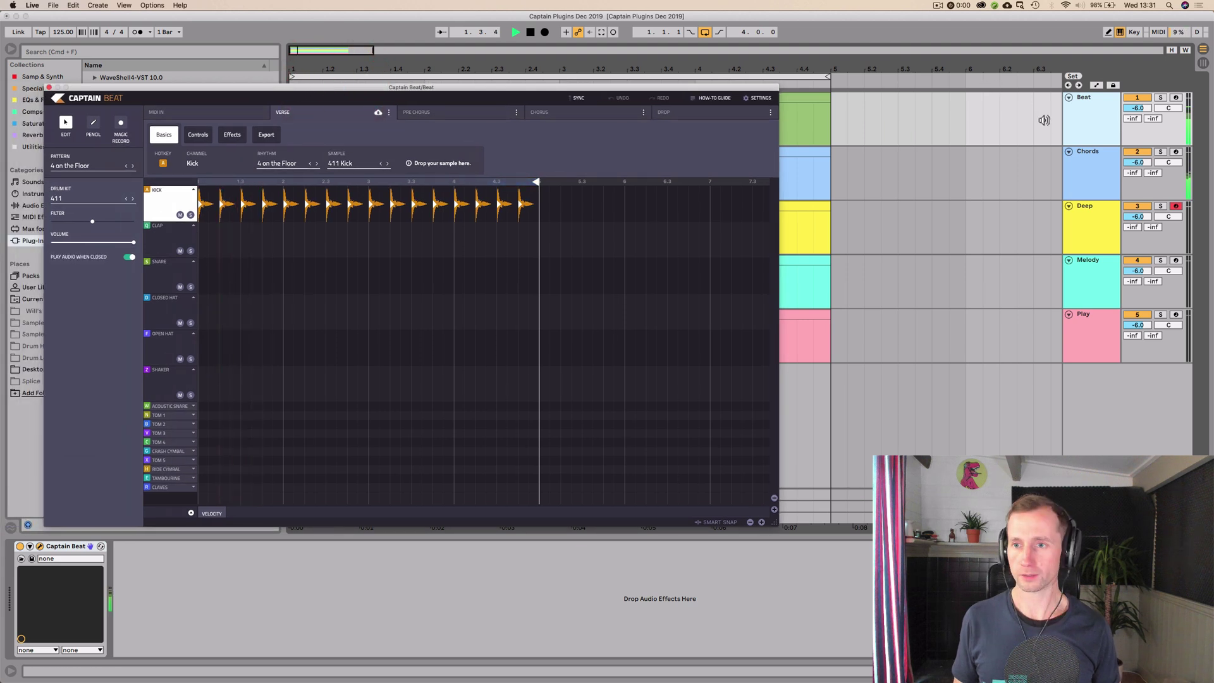
# Deactivate the Chords, Deep, Melody and Play tracks and play the 4 on the Floor kick
pyautogui.click(1078, 184)
pyautogui.click(1080, 226)
pyautogui.click(1086, 280)
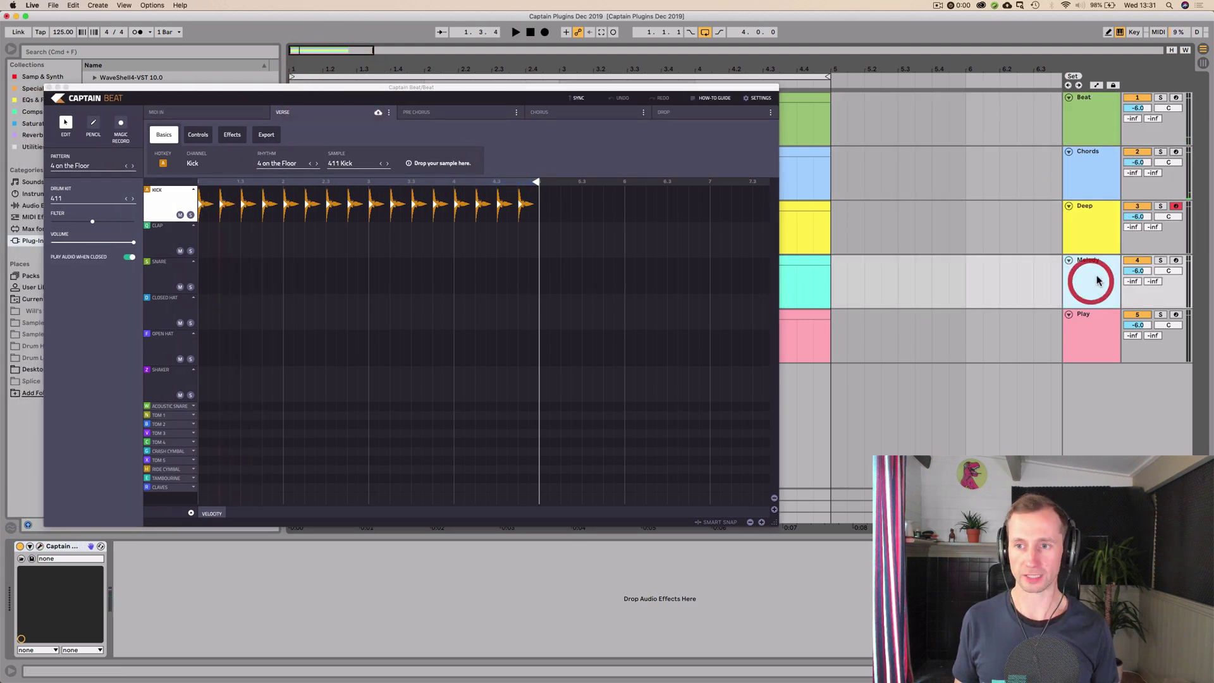
pyautogui.click(1137, 153)
pyautogui.click(1138, 206)
pyautogui.click(1134, 262)
pyautogui.click(1137, 314)
pyautogui.click(1103, 124)
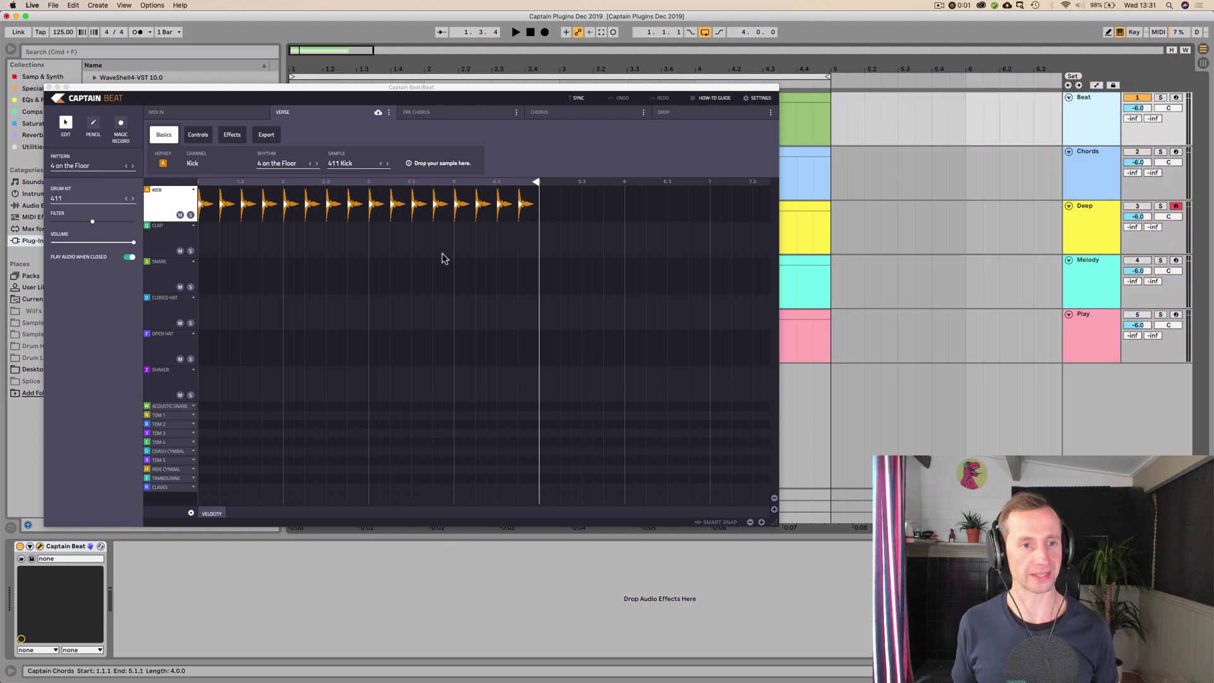
pyautogui.press('space')
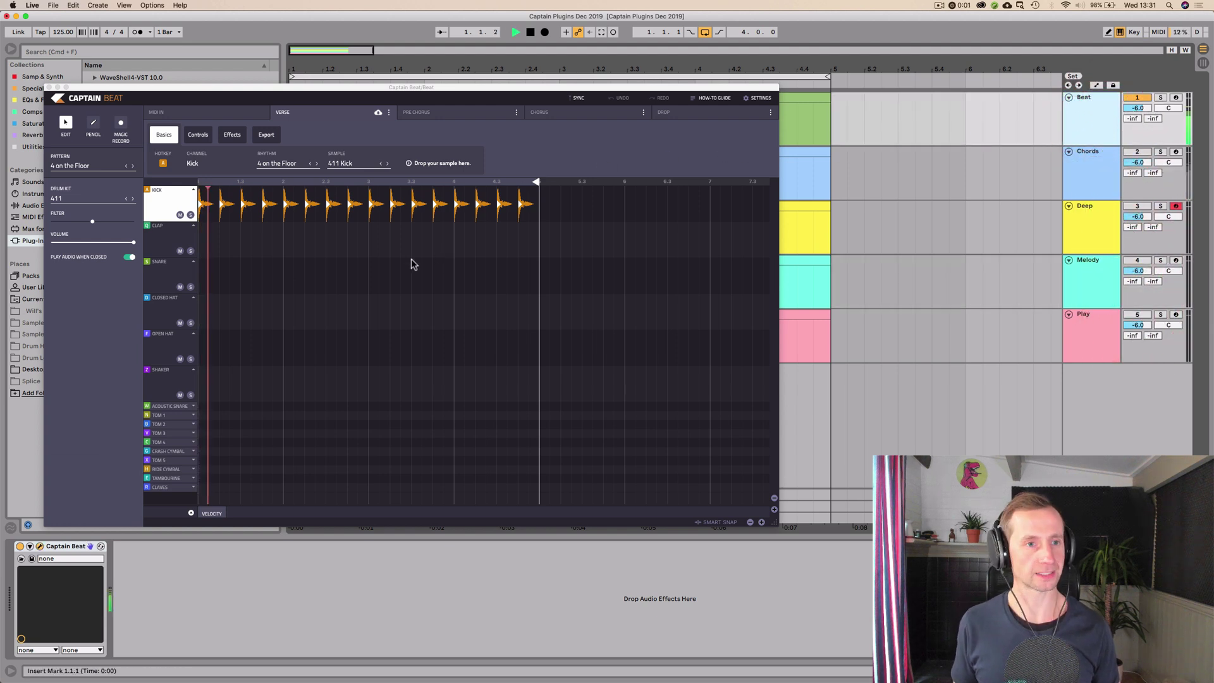
pyautogui.click(88, 165)
pyautogui.click(81, 172)
pyautogui.click(64, 165)
pyautogui.click(64, 166)
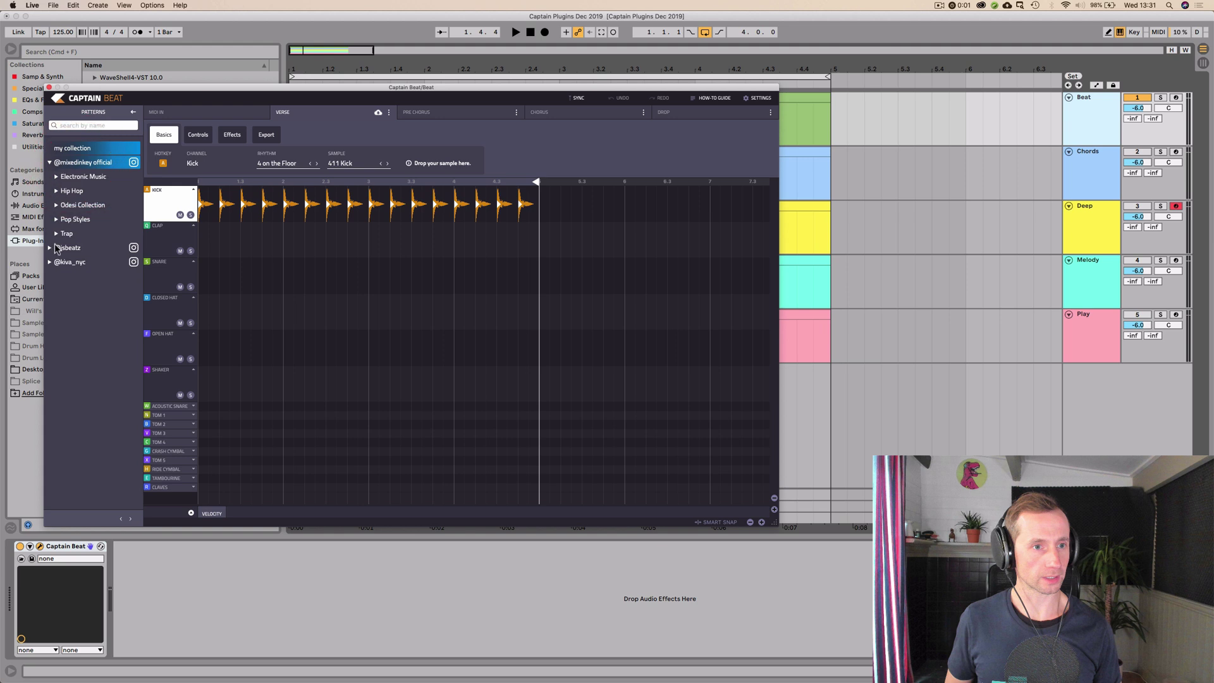
pyautogui.click(57, 177)
pyautogui.click(63, 191)
pyautogui.click(99, 306)
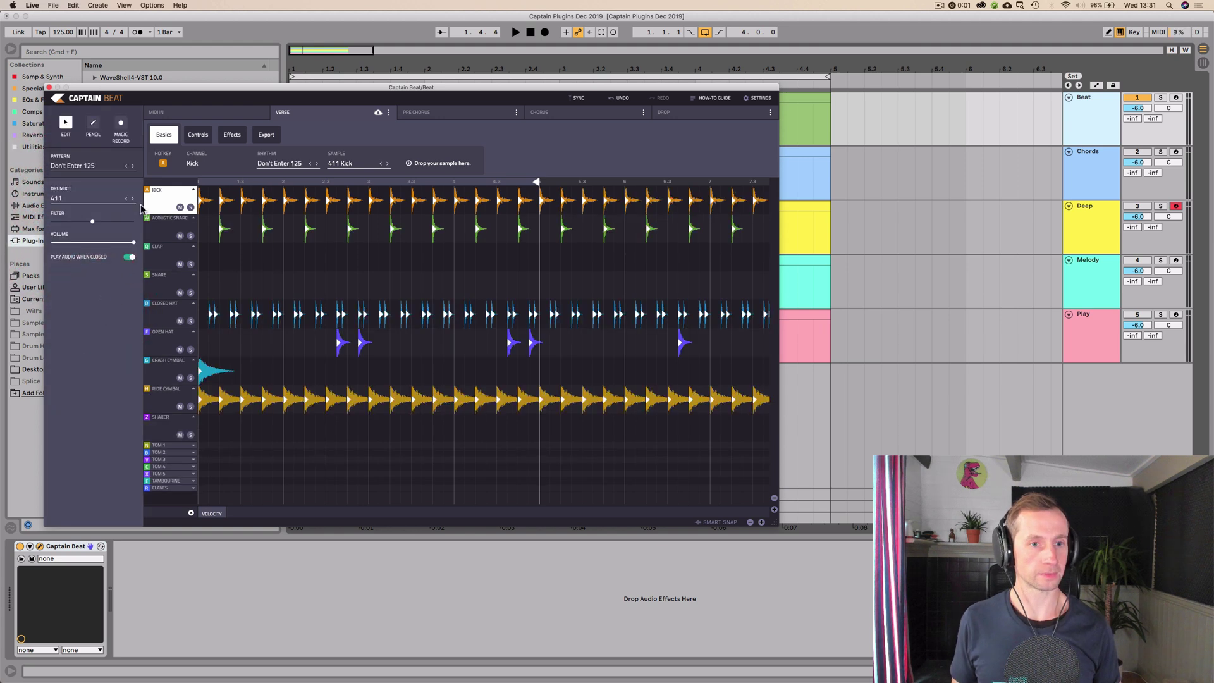
pyautogui.press('space')
pyautogui.moveTo(166, 87); pyautogui.dragTo(288, 82)
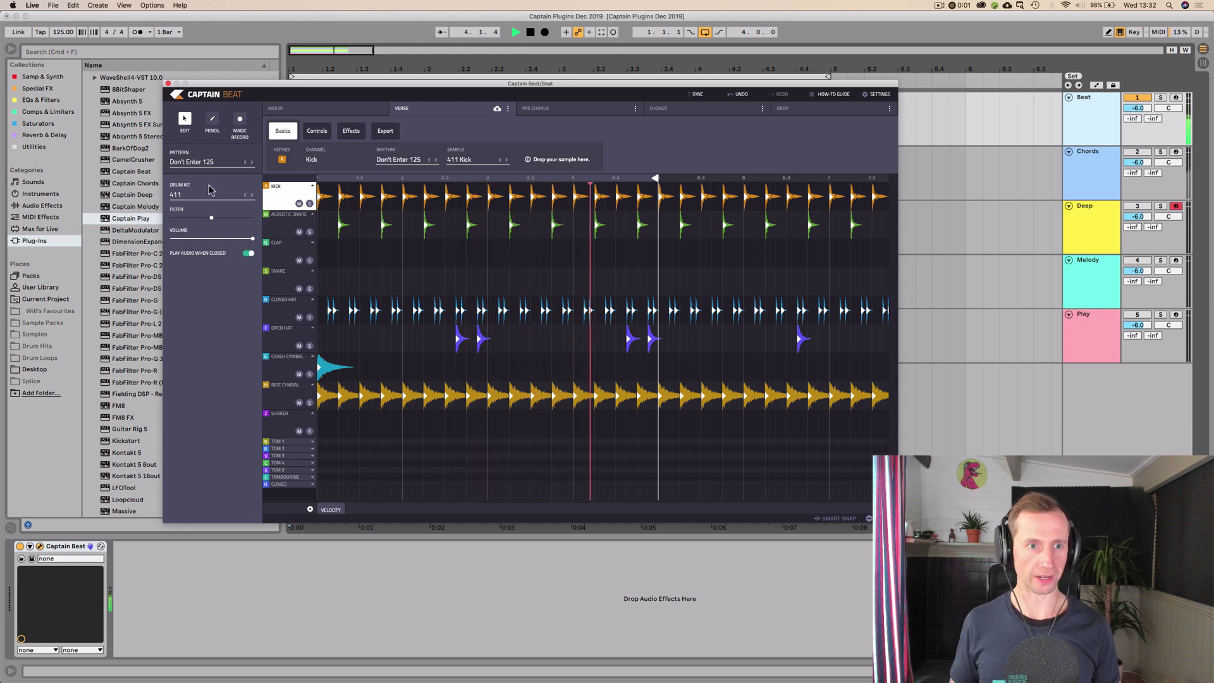
# Audition the Haywire 126 pattern with the beat filter nudged down slightly
pyautogui.click(208, 159)
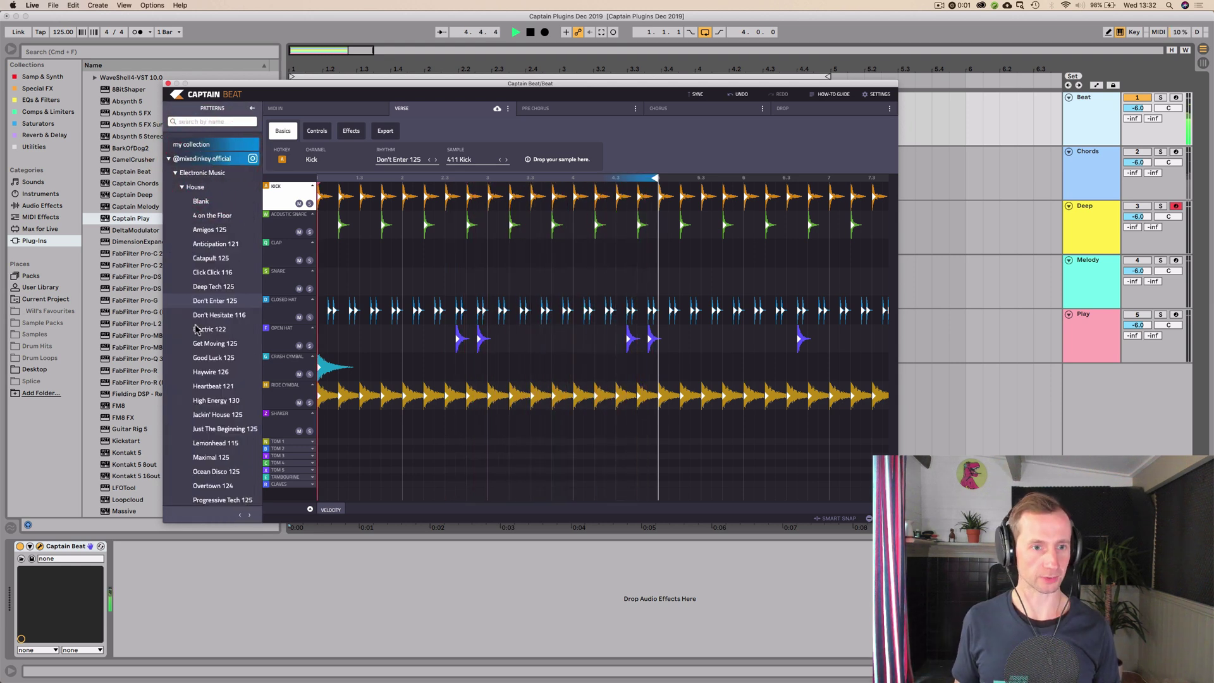
pyautogui.click(208, 373)
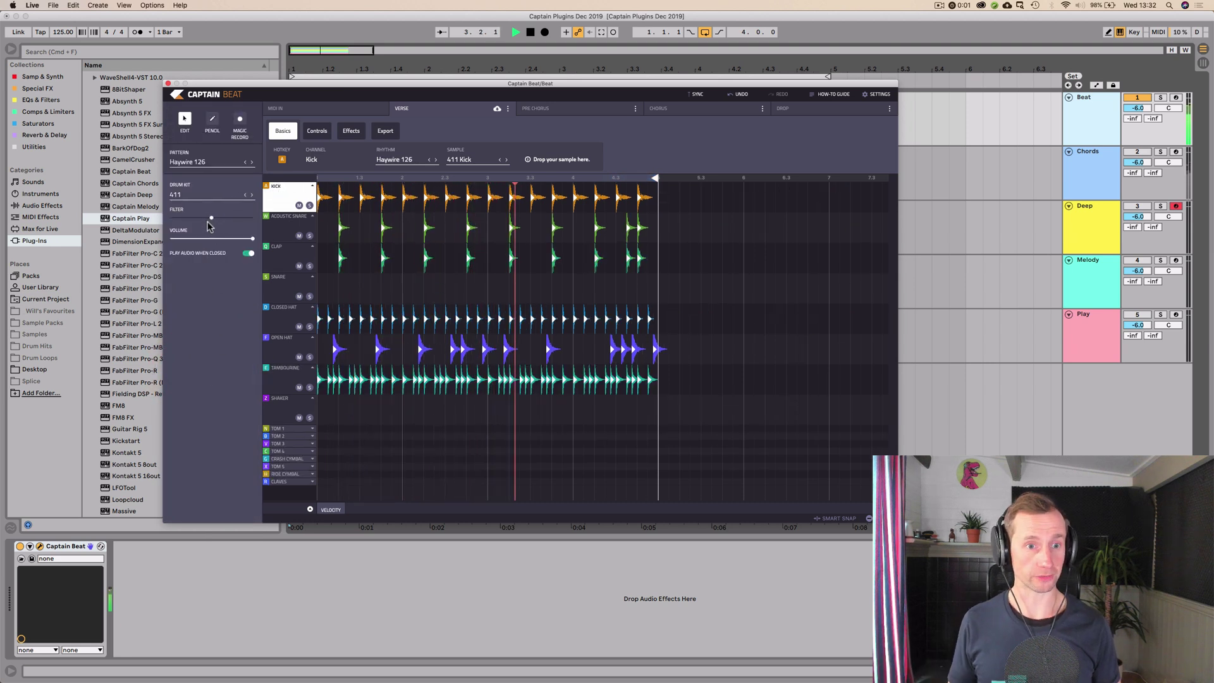
pyautogui.moveTo(211, 218)
pyautogui.mouseDown()
pyautogui.moveTo(184, 218)
pyautogui.moveTo(239, 217)
pyautogui.moveTo(206, 218)
pyautogui.mouseUp()
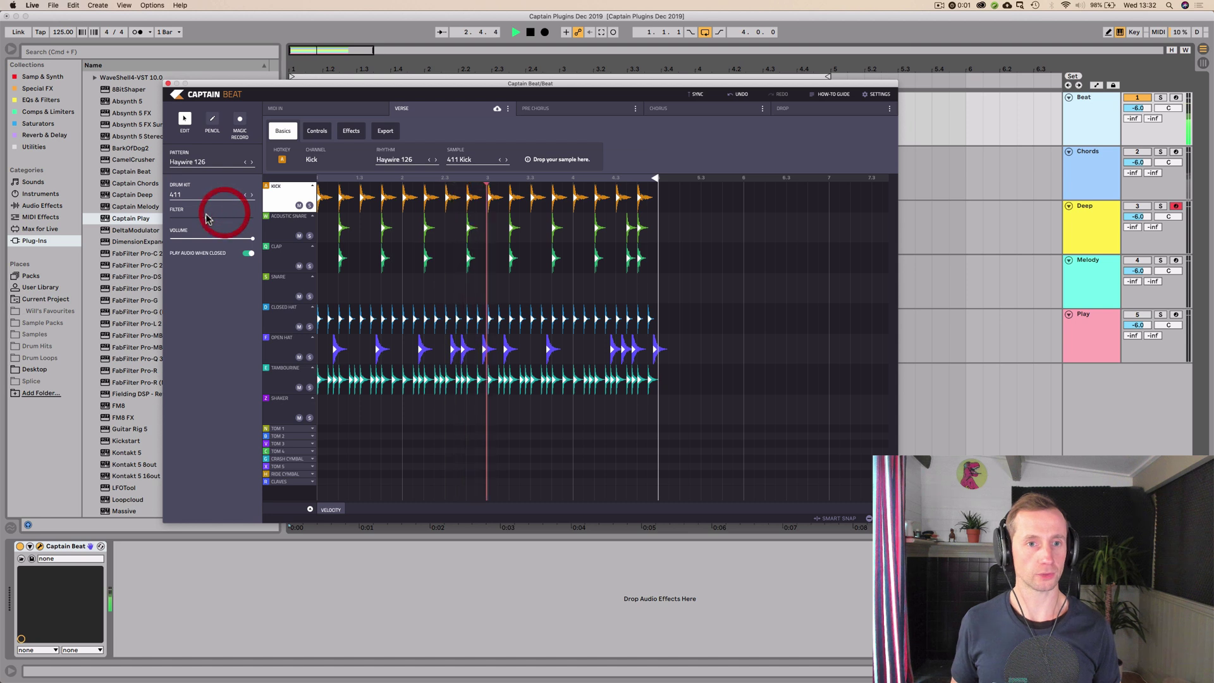
# Switch to the Shufflin' 122 House pattern, adjust its filter, and stop playback
pyautogui.click(204, 163)
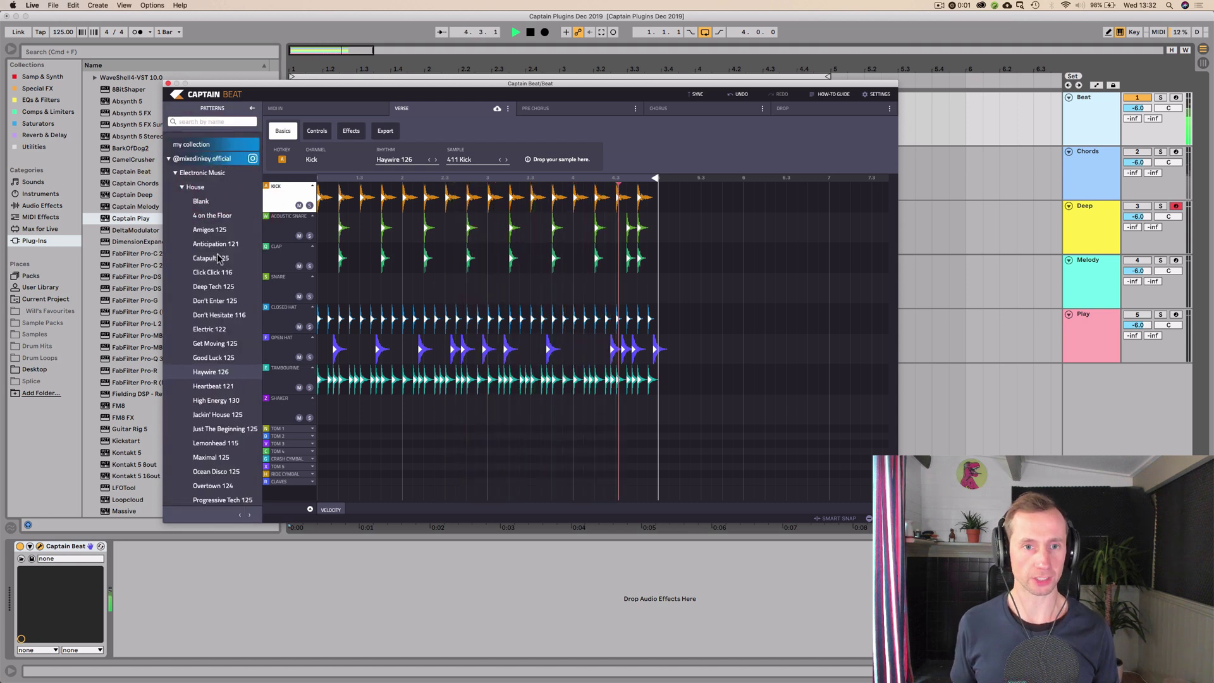
pyautogui.scroll(-5, 228, 331)
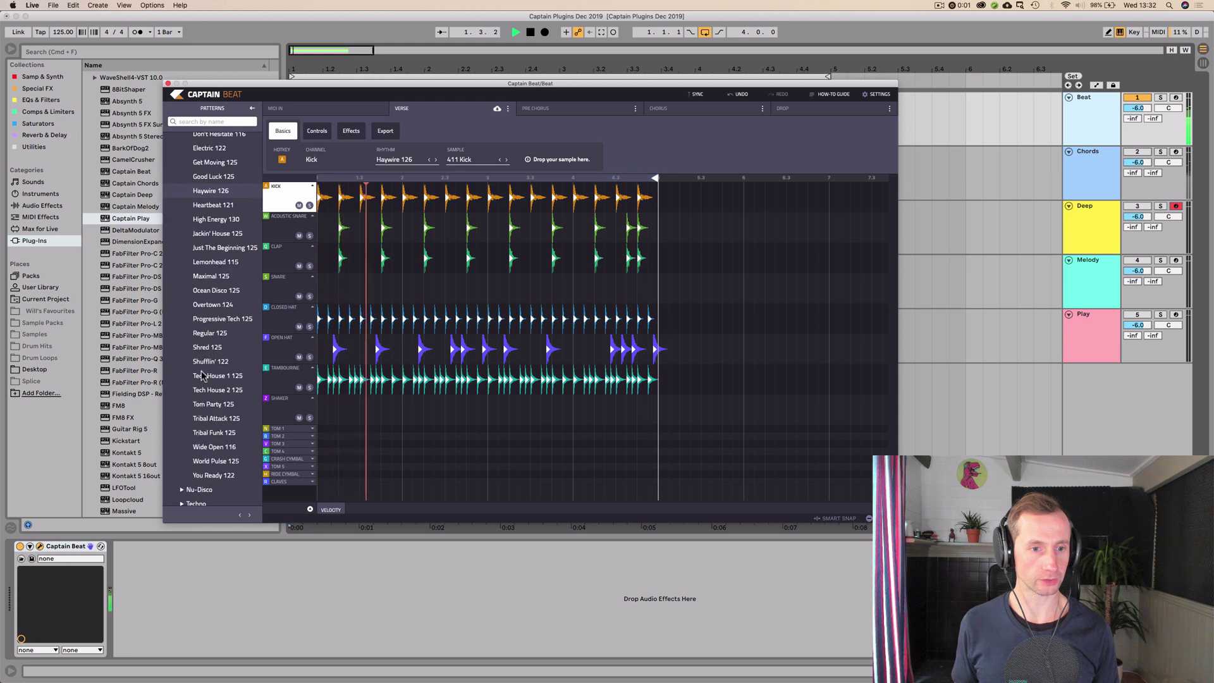
pyautogui.click(207, 362)
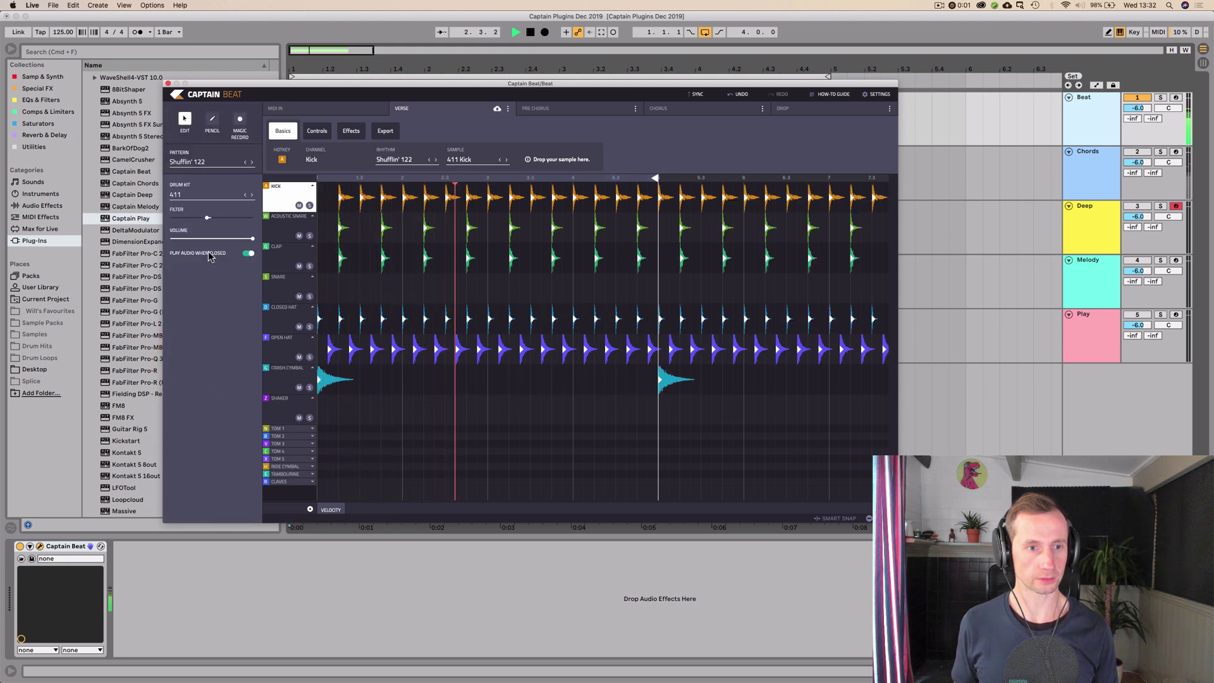
pyautogui.moveTo(206, 219); pyautogui.dragTo(211, 218)
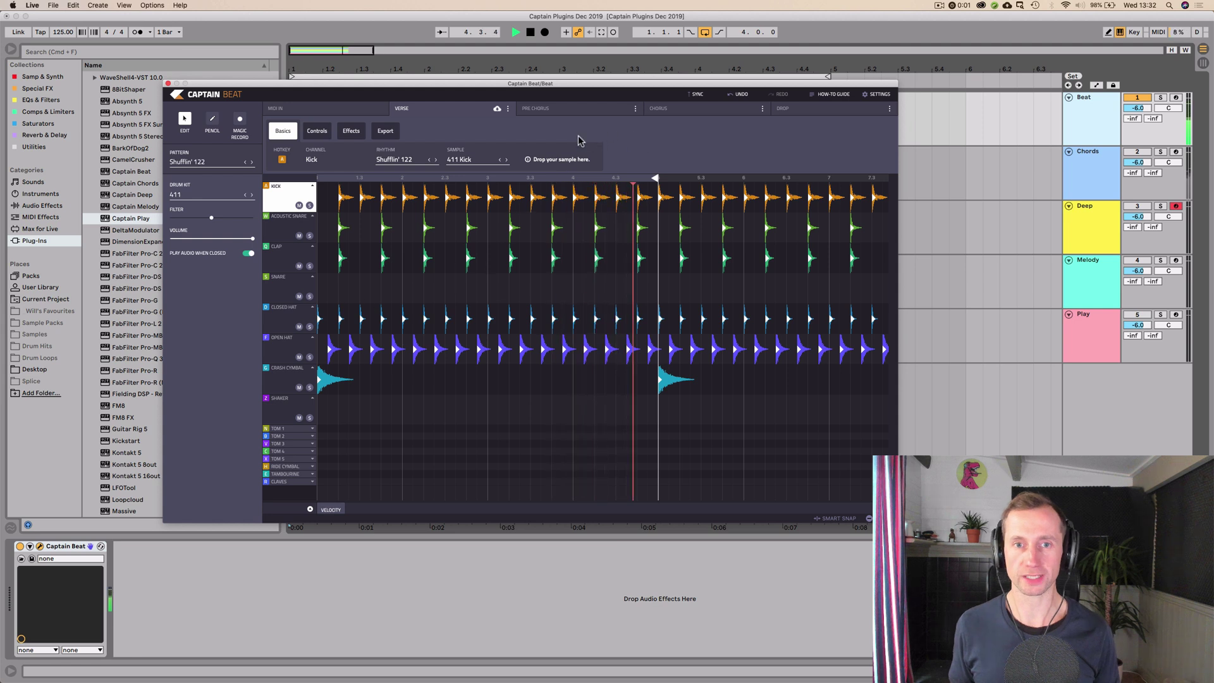
pyautogui.press('space')
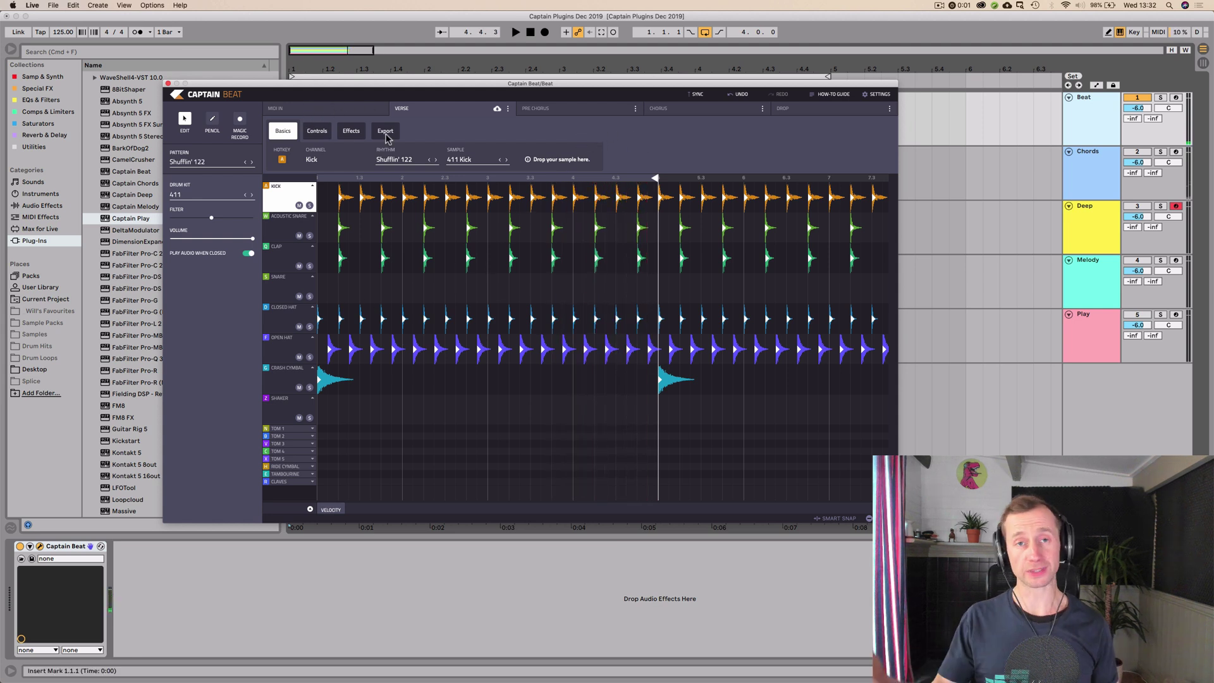
# Give the Pre Chorus section the House pattern Don't Enter 125
pyautogui.click(582, 113)
pyautogui.click(679, 111)
pyautogui.click(813, 111)
pyautogui.click(445, 111)
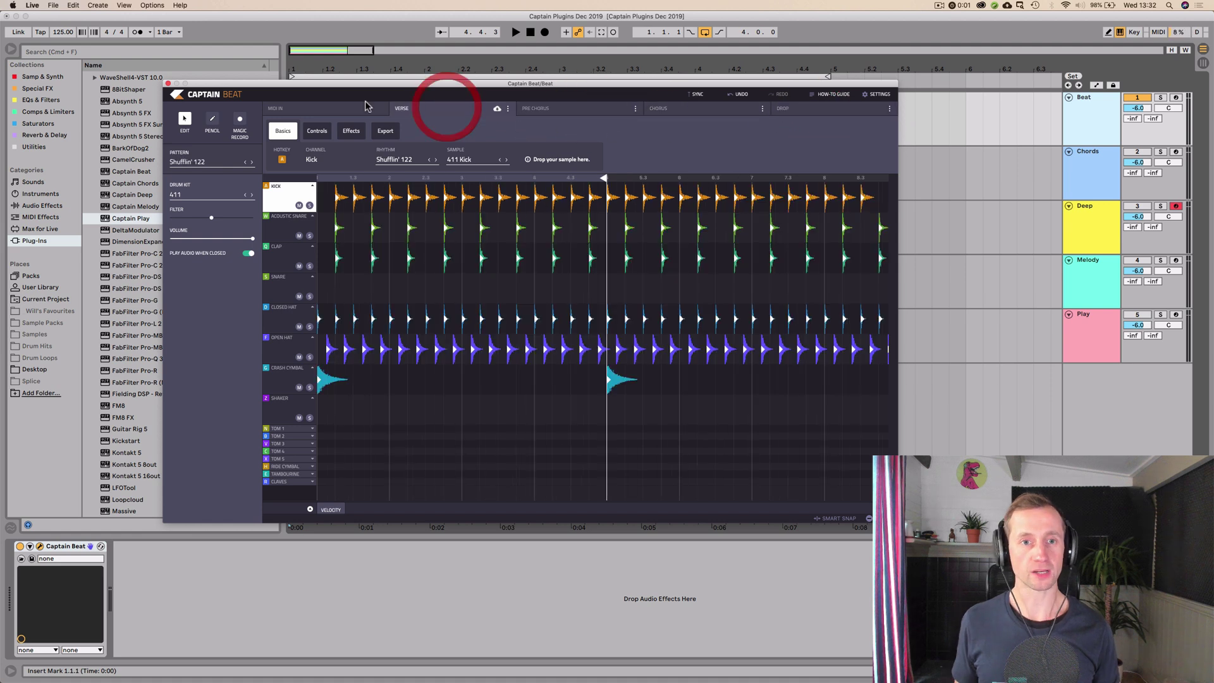
pyautogui.click(555, 111)
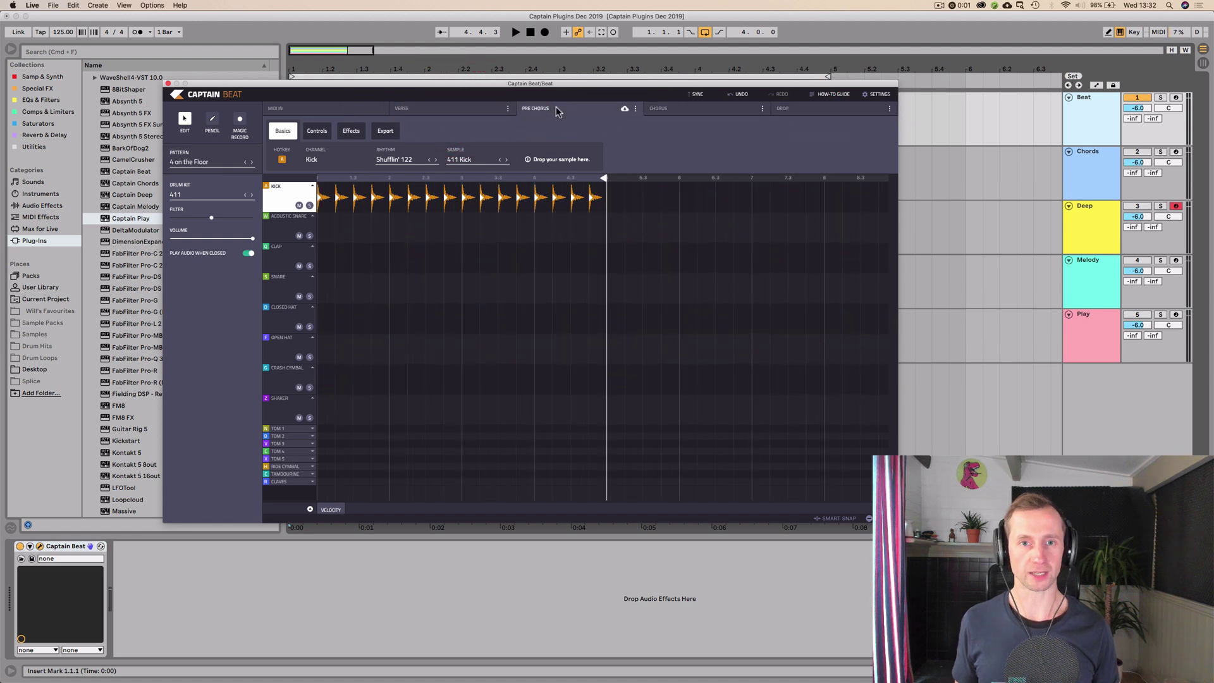
pyautogui.click(177, 163)
pyautogui.click(202, 189)
pyautogui.click(209, 316)
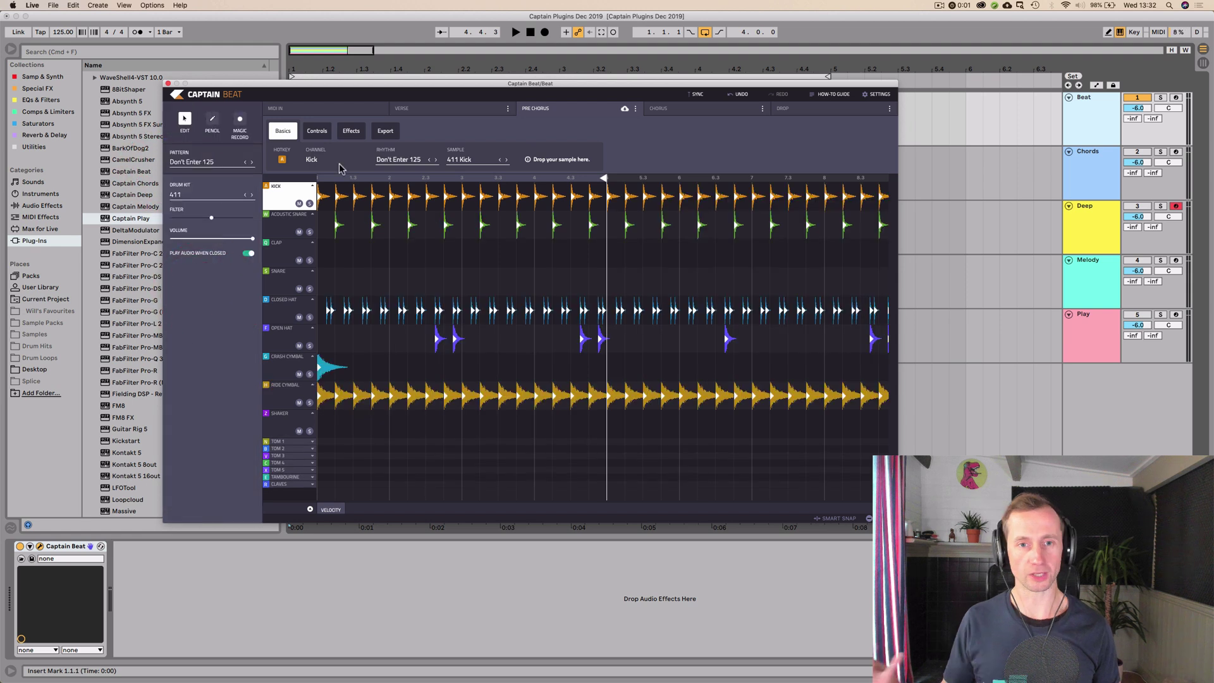
# Play the Verse and Pre Chorus beats, then stop back on the Verse section
pyautogui.click(445, 111)
pyautogui.press('space')
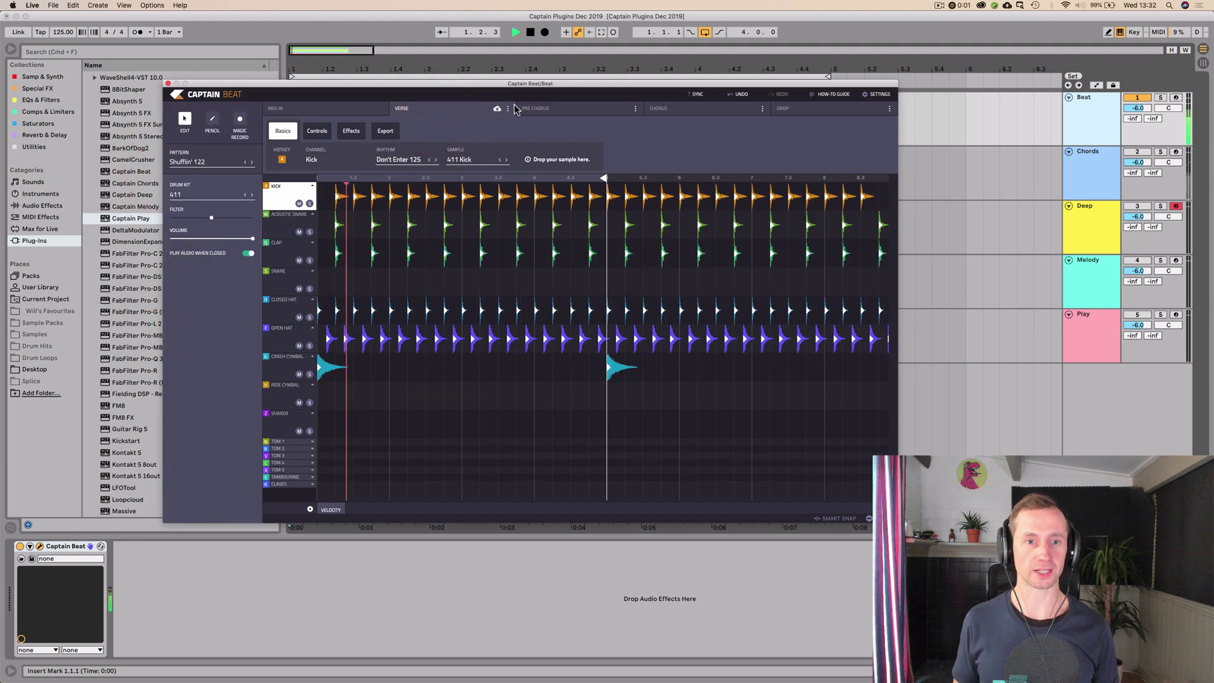
pyautogui.click(551, 112)
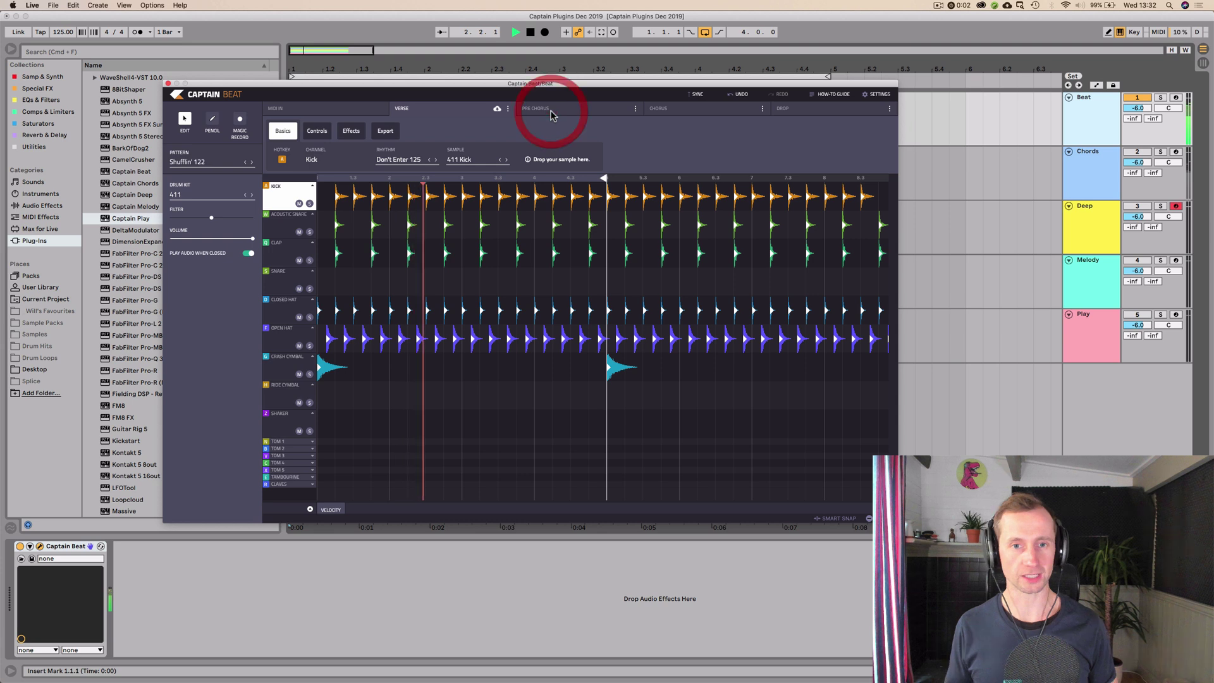
pyautogui.press('space')
pyautogui.click(451, 112)
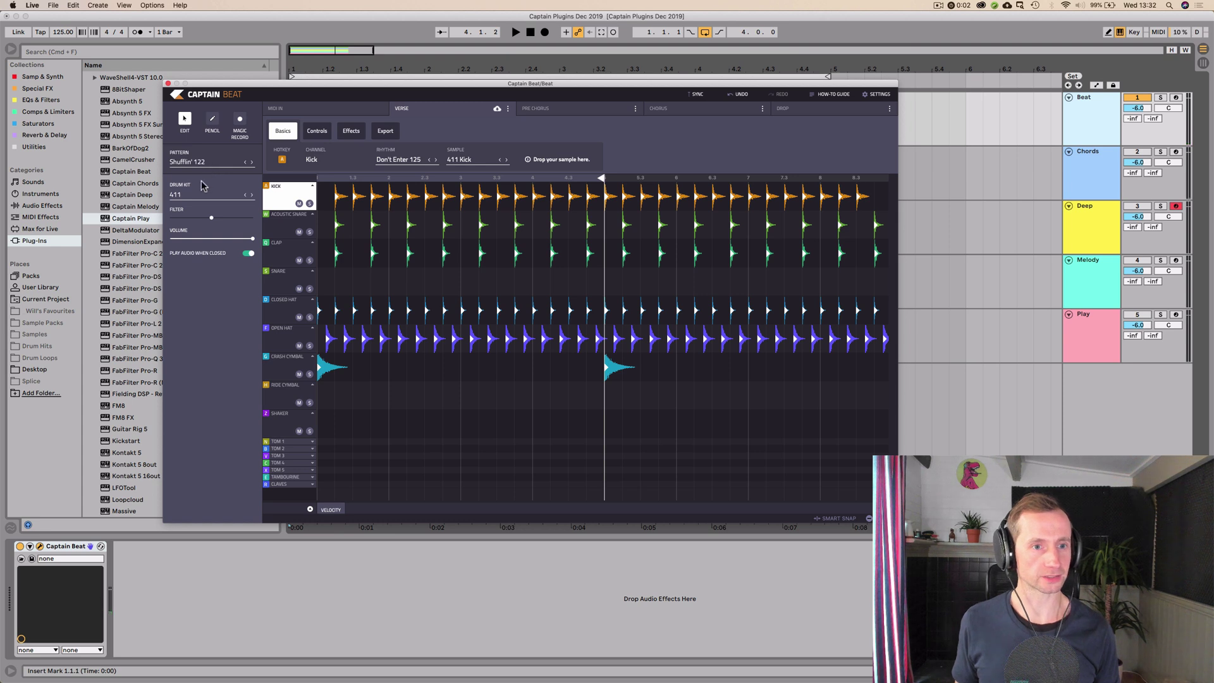
# Change the Verse drum kit from 411 to 909, then through California Kit to Capsule
pyautogui.click(200, 200)
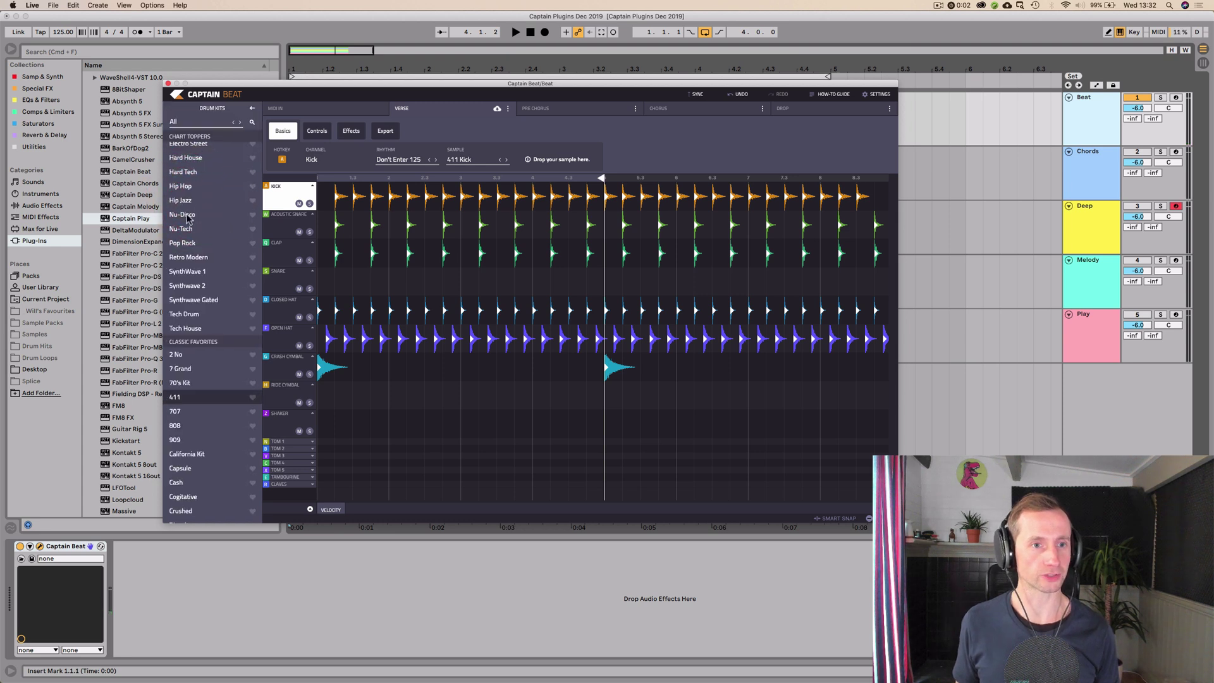
pyautogui.scroll(-5, 189, 278)
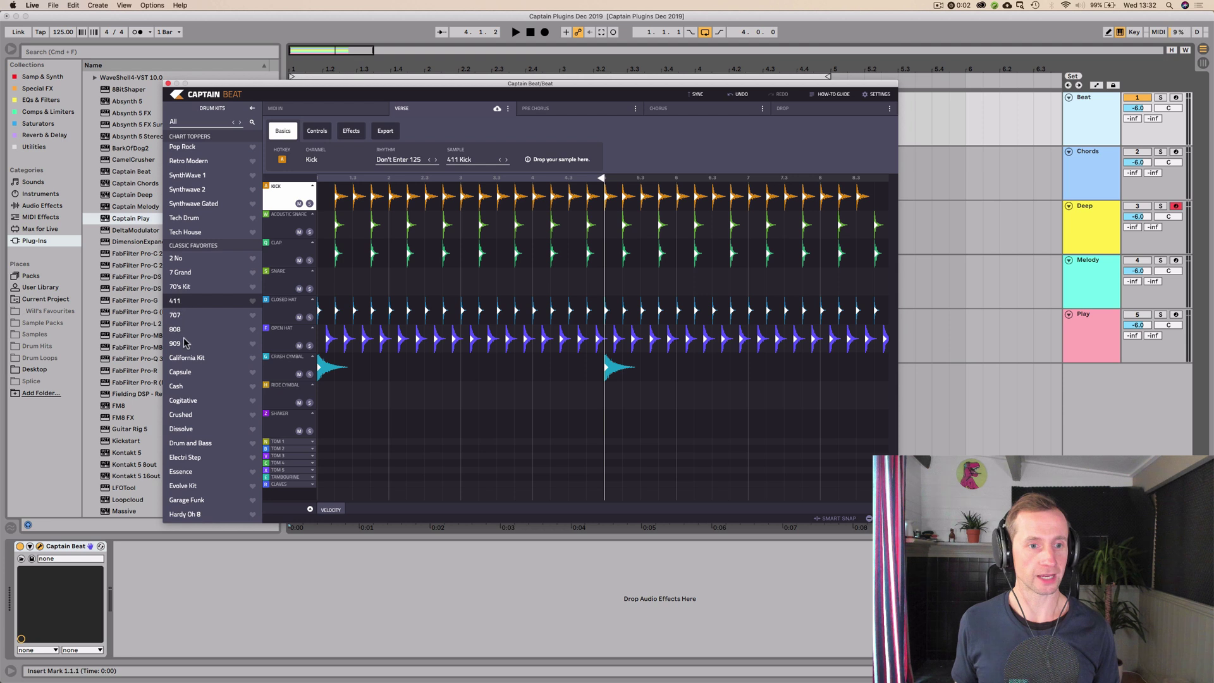
pyautogui.click(185, 344)
pyautogui.click(182, 344)
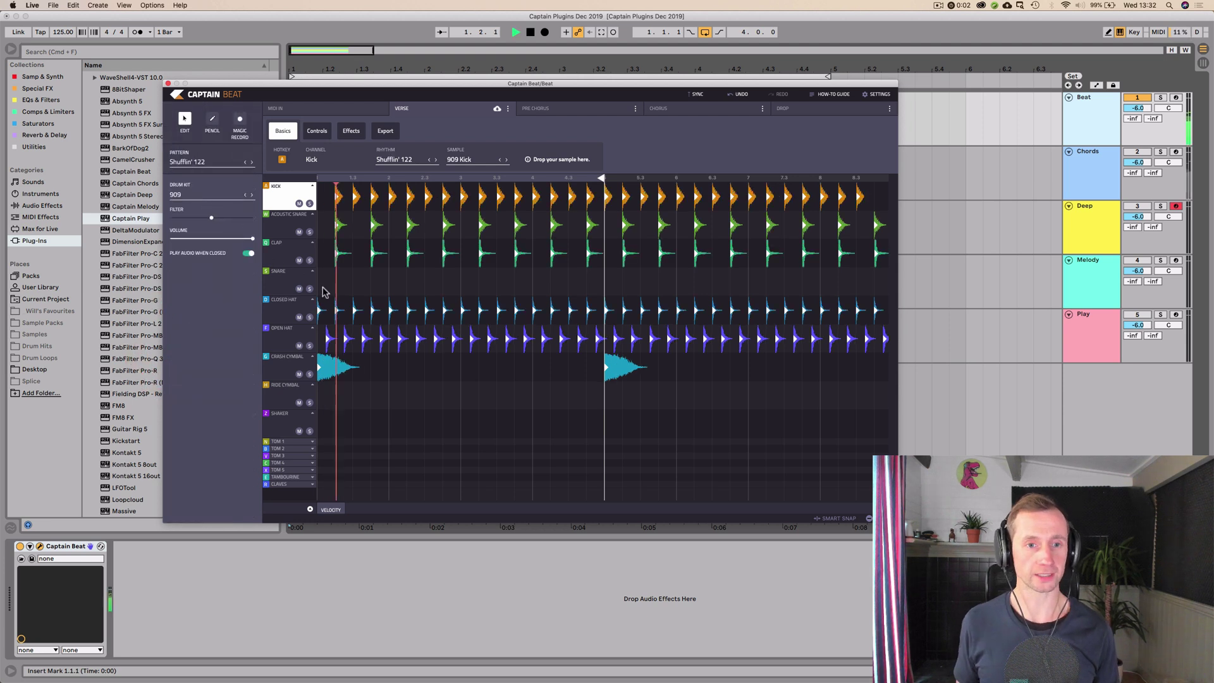
pyautogui.click(251, 196)
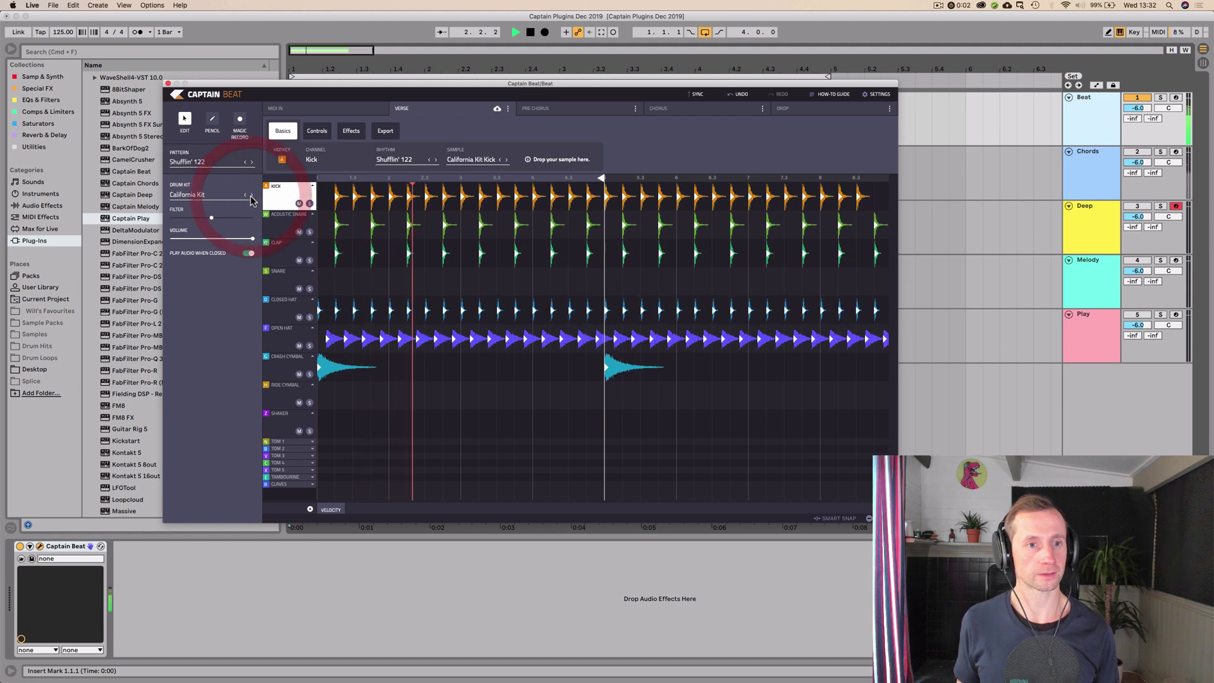
pyautogui.click(251, 197)
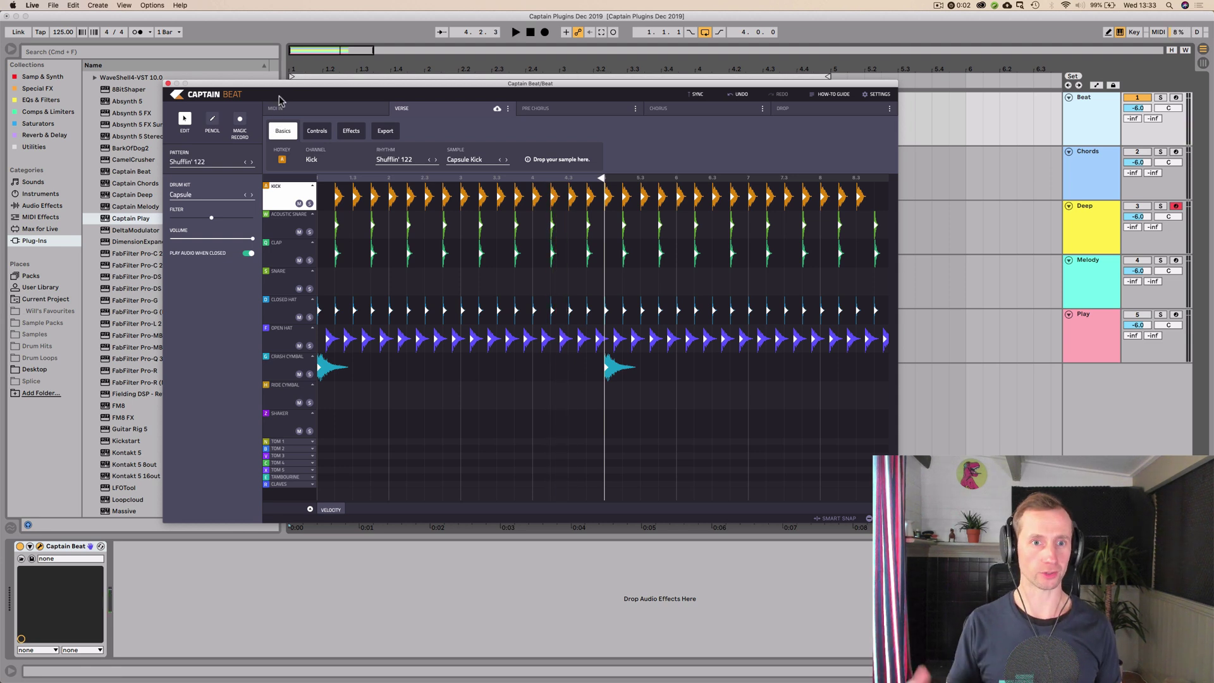
# Shorten the kick's decay, trying a shorter hold before resetting it to full
pyautogui.click(314, 133)
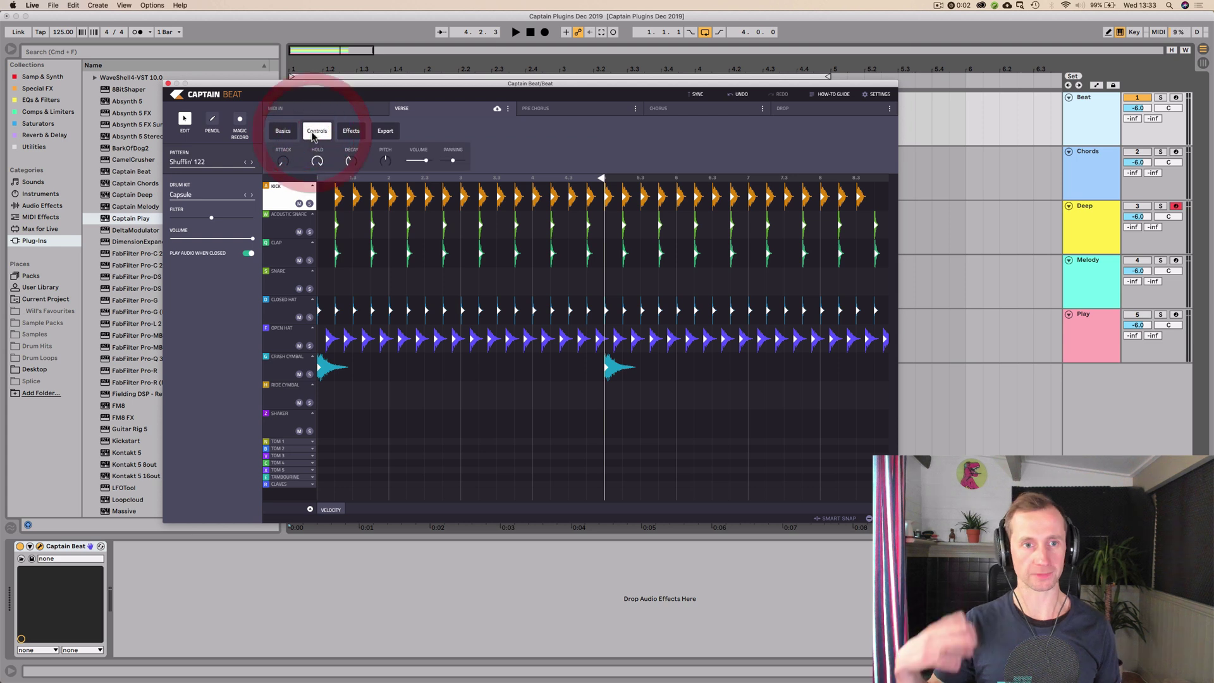
pyautogui.moveTo(316, 160)
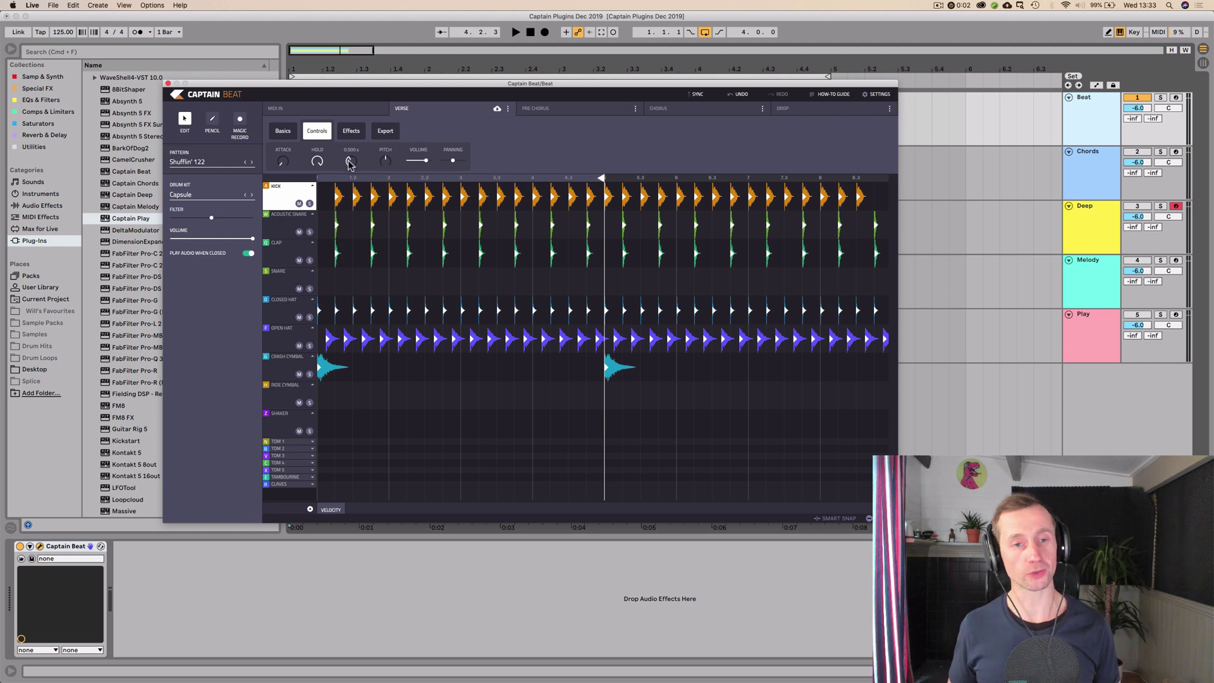
pyautogui.press('space')
pyautogui.moveTo(350, 164); pyautogui.dragTo(348, 168)
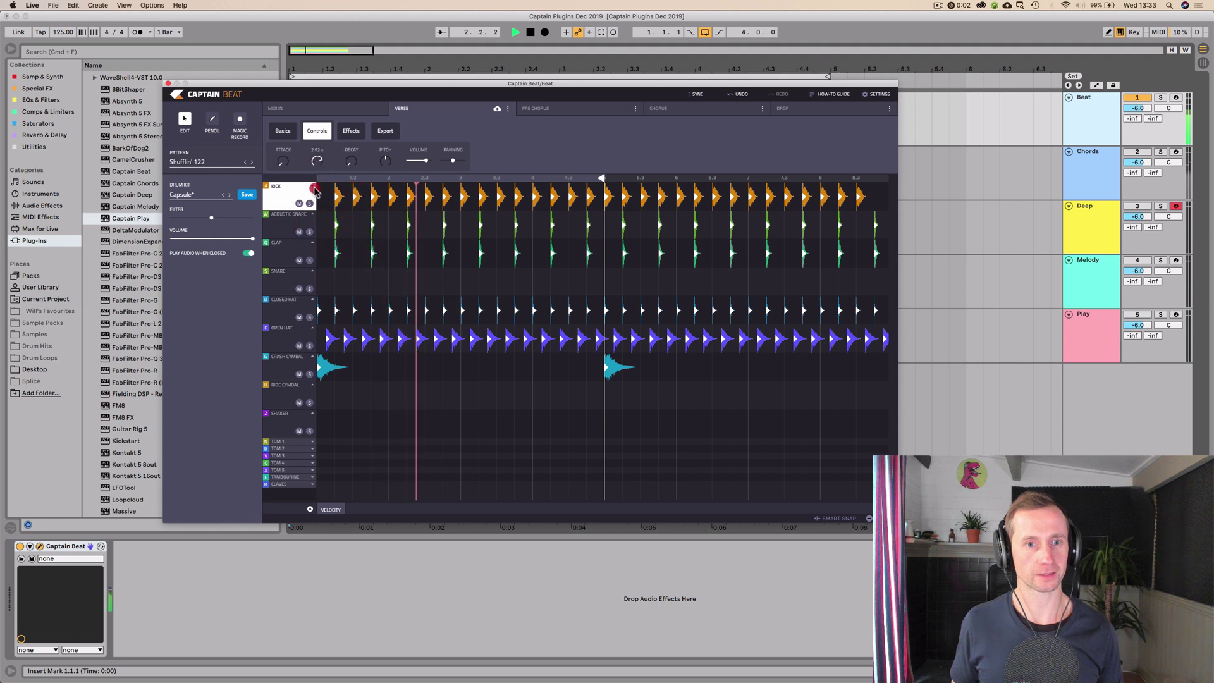
pyautogui.moveTo(314, 164); pyautogui.dragTo(308, 163)
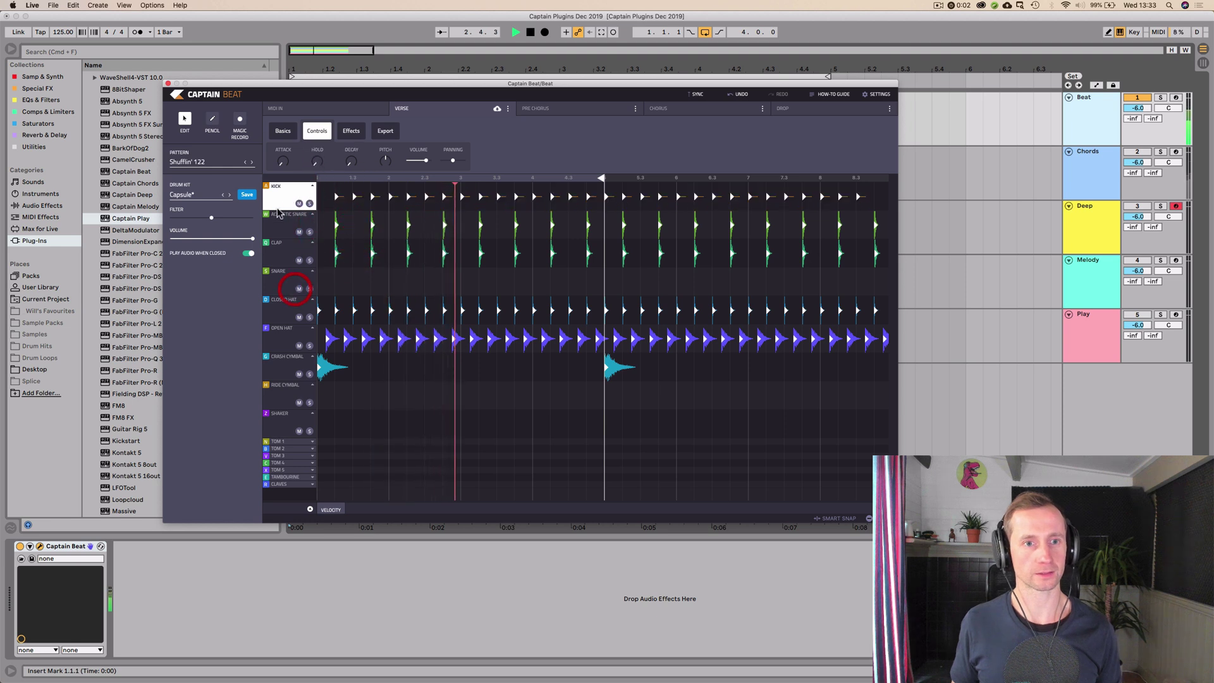
pyautogui.doubleClick(314, 161)
# Raise the kick's reverb send to 32%, then lower it and cut delay send to 14%
pyautogui.click(347, 132)
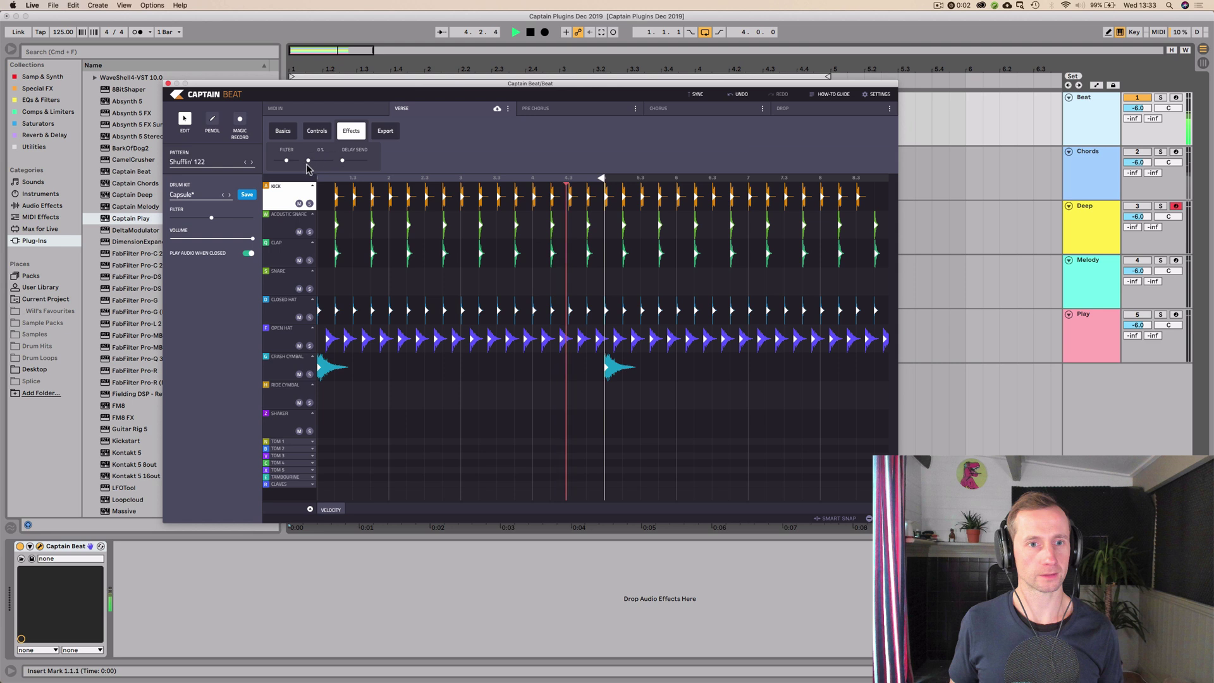
pyautogui.moveTo(308, 160); pyautogui.dragTo(362, 164)
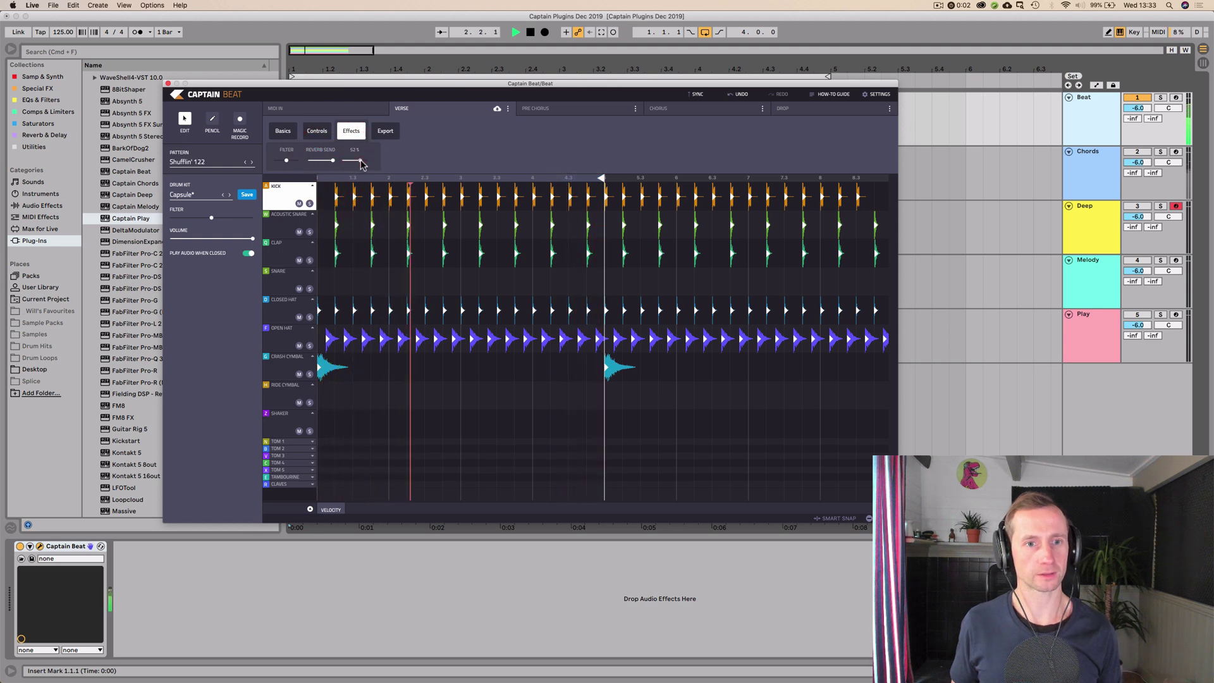
pyautogui.click(317, 131)
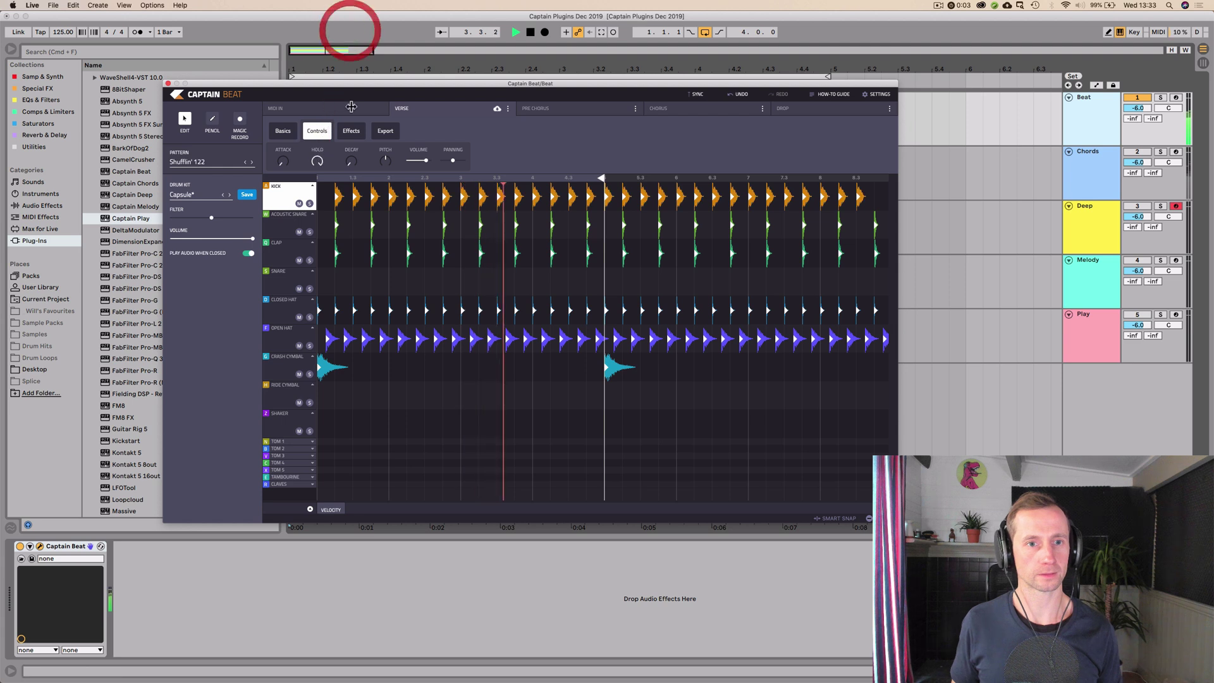
pyautogui.click(351, 131)
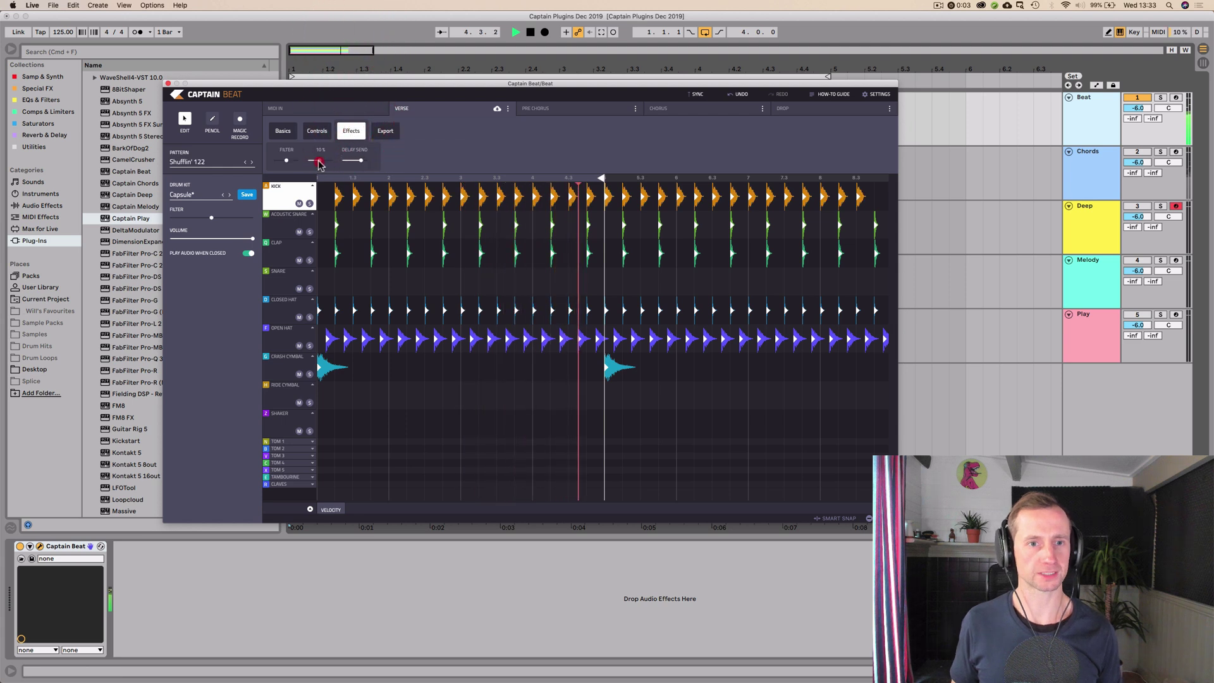
pyautogui.moveTo(333, 162)
pyautogui.mouseDown()
pyautogui.moveTo(312, 161)
pyautogui.moveTo(348, 164)
pyautogui.mouseUp()
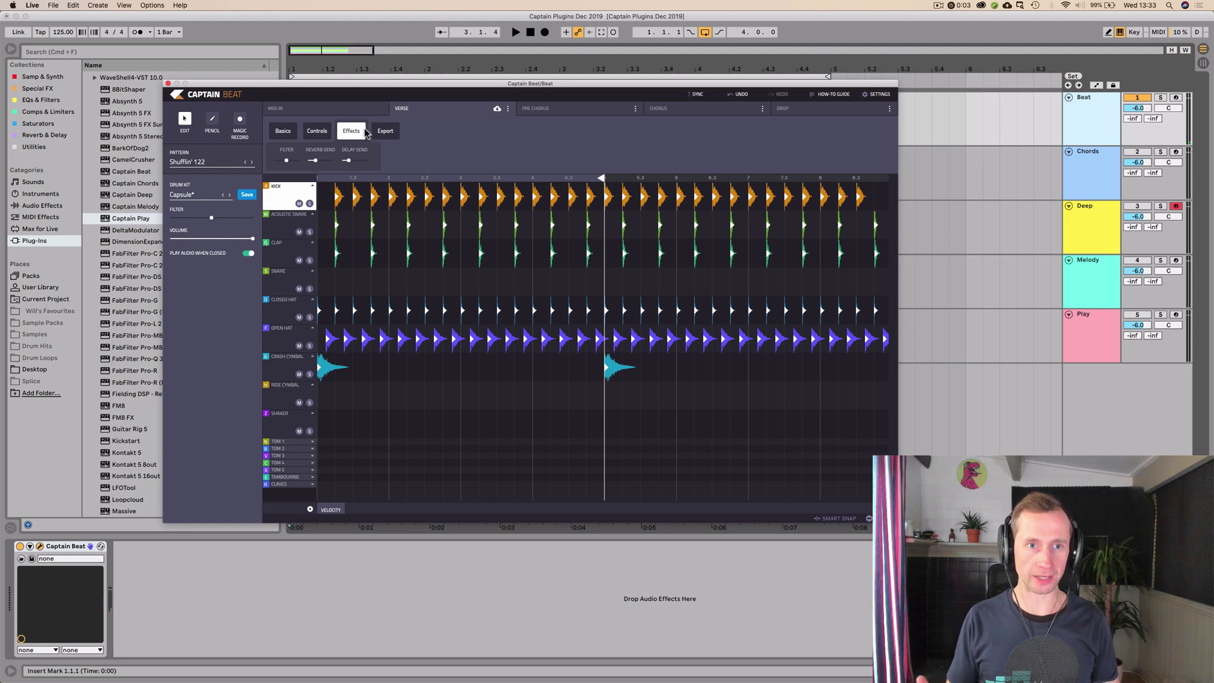
pyautogui.click(283, 133)
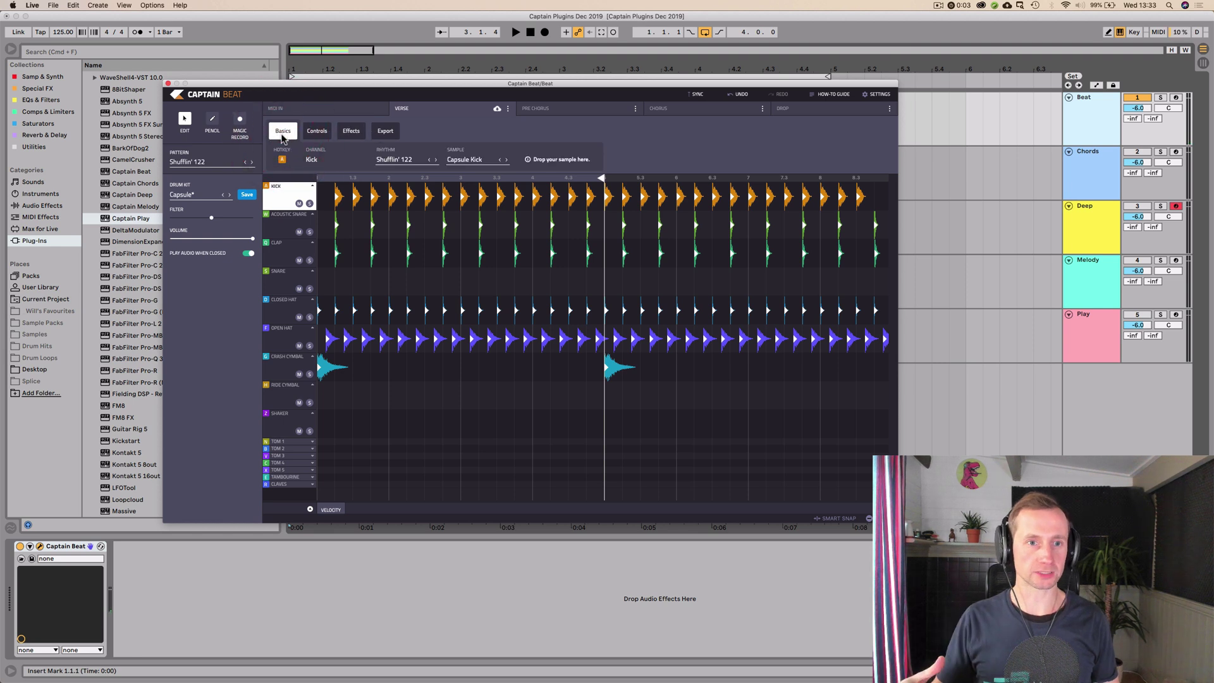
# Export the beat's MIDI as a clip on Track 1, close Captain Beat, and play
pyautogui.click(315, 132)
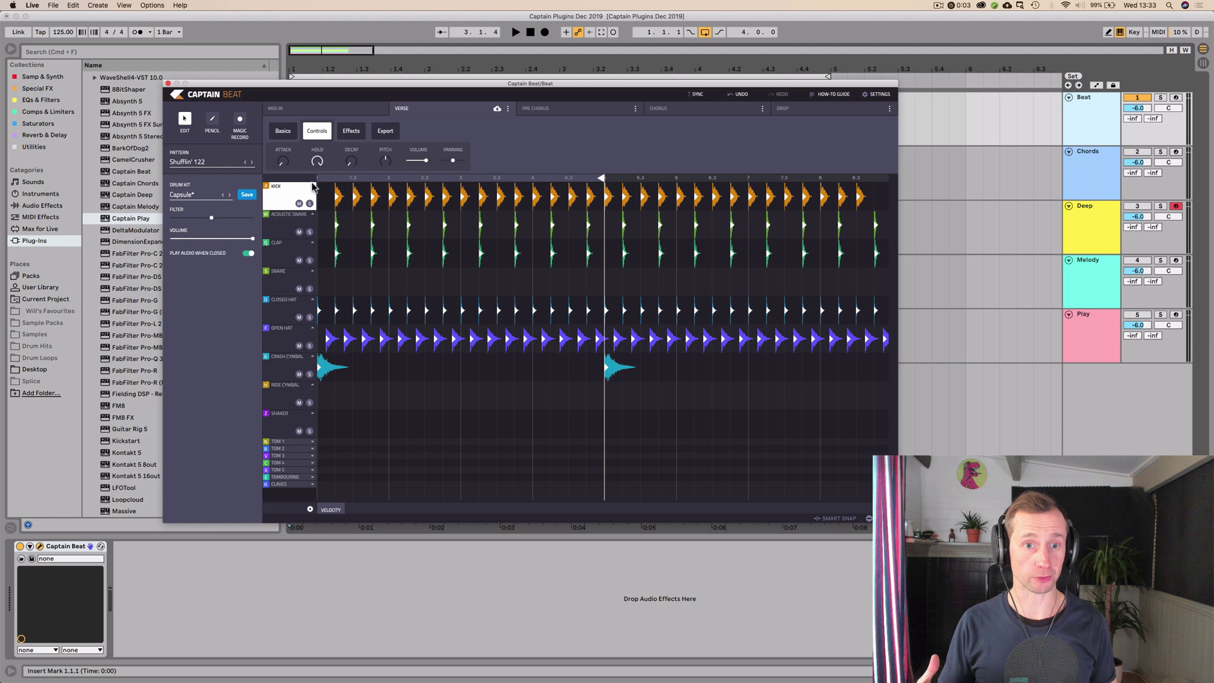
pyautogui.click(353, 133)
pyautogui.click(385, 132)
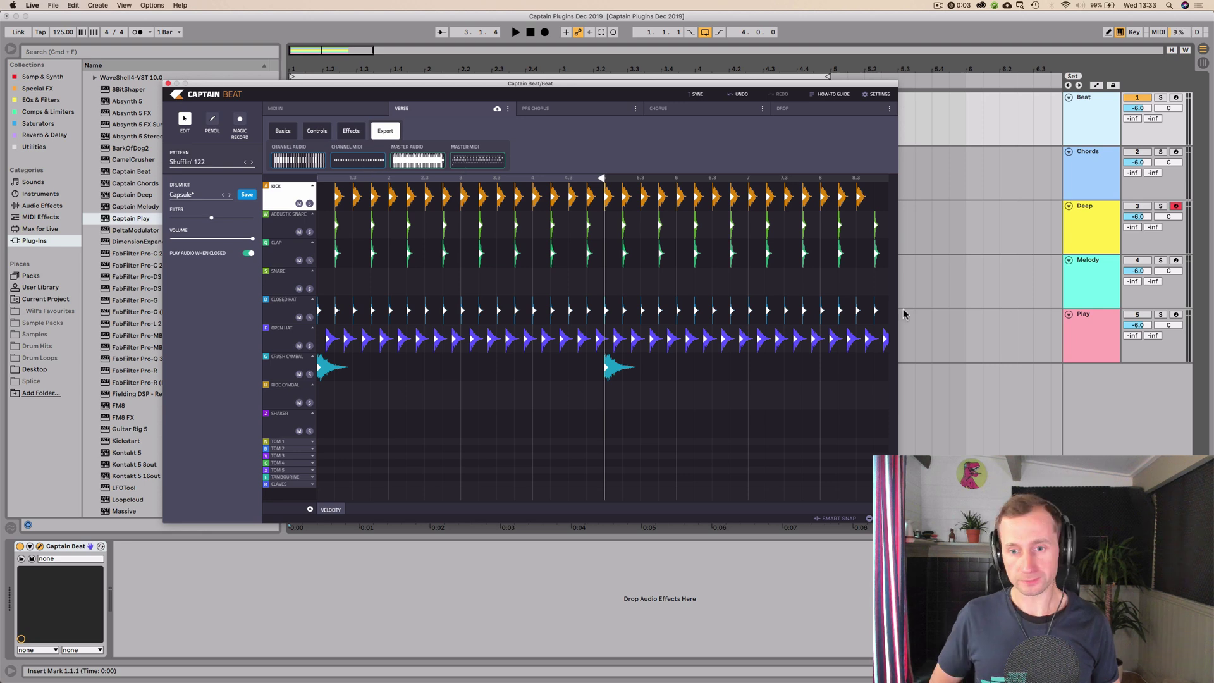
pyautogui.moveTo(506, 76); pyautogui.dragTo(779, 179)
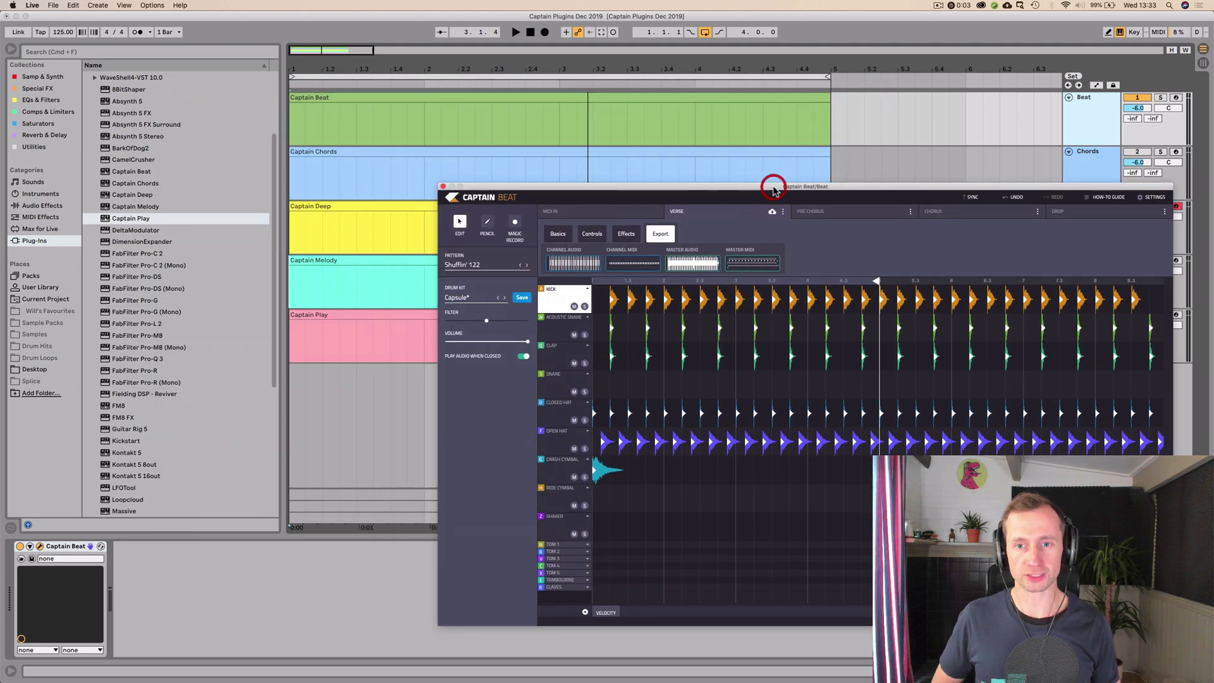
pyautogui.moveTo(471, 182); pyautogui.dragTo(291, 129)
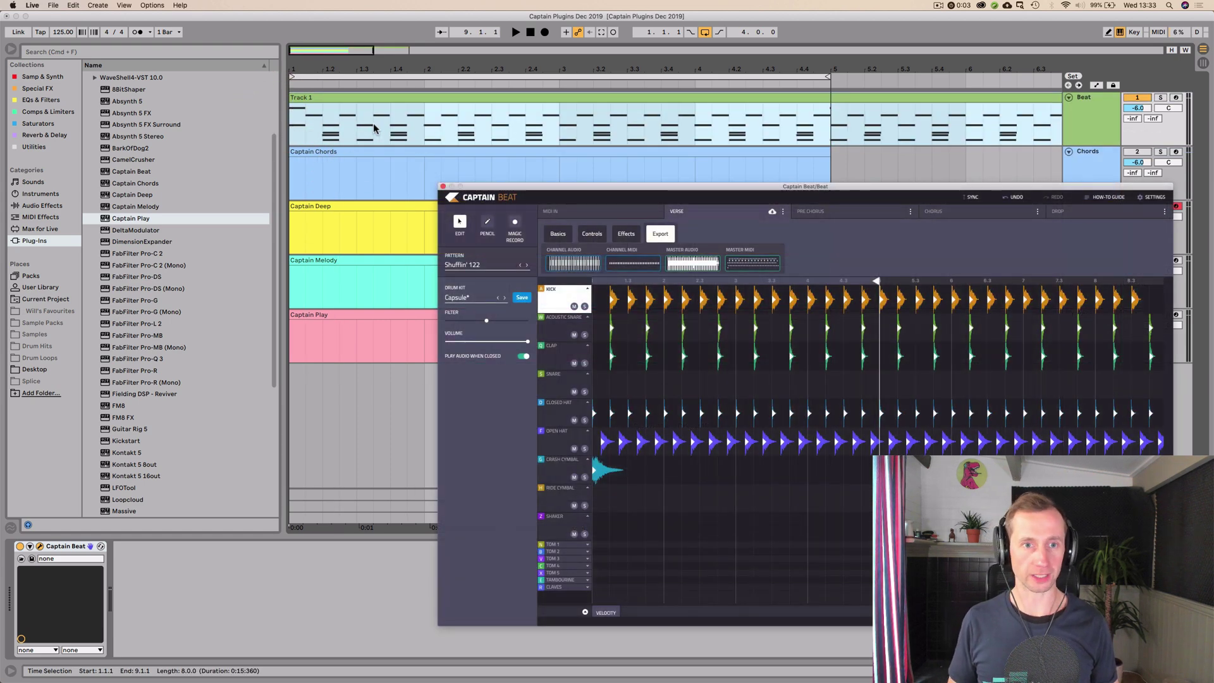
pyautogui.click(443, 186)
pyautogui.press('space')
pyautogui.press('space')
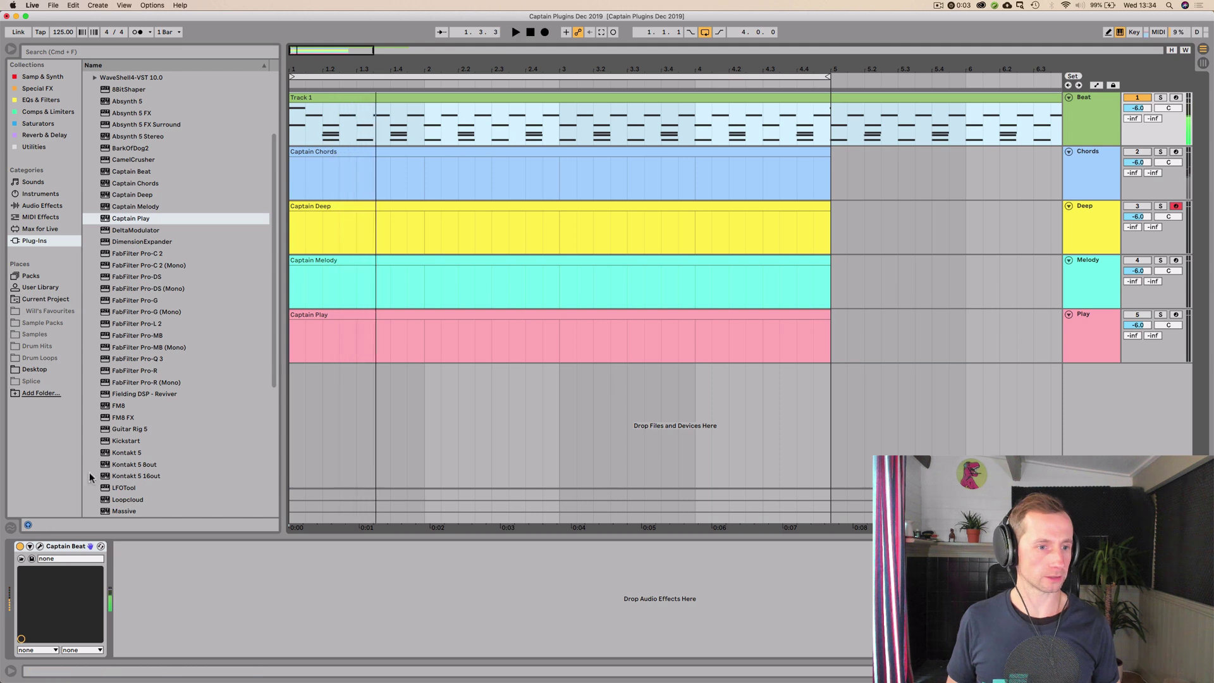
# Add the SP1200 16 Swing-58 groove from Swing and Groove › SP1200 to the Groove Pool
pyautogui.click(11, 528)
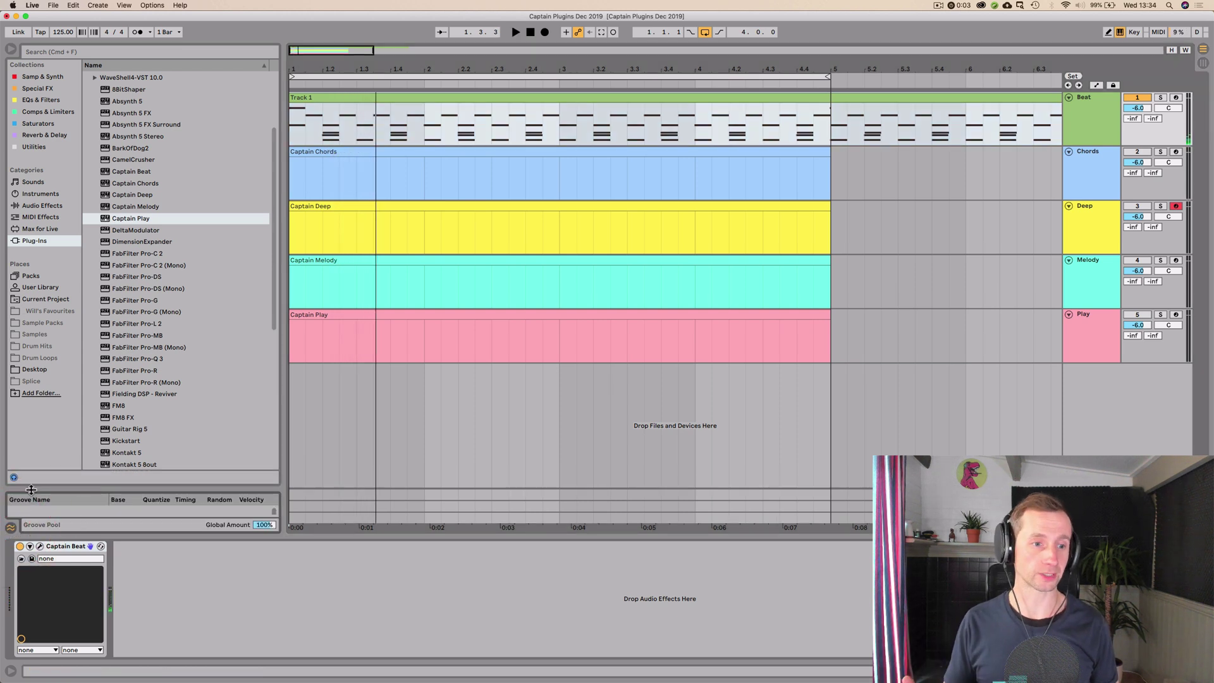
pyautogui.moveTo(32, 488); pyautogui.dragTo(60, 312)
pyautogui.click(95, 394)
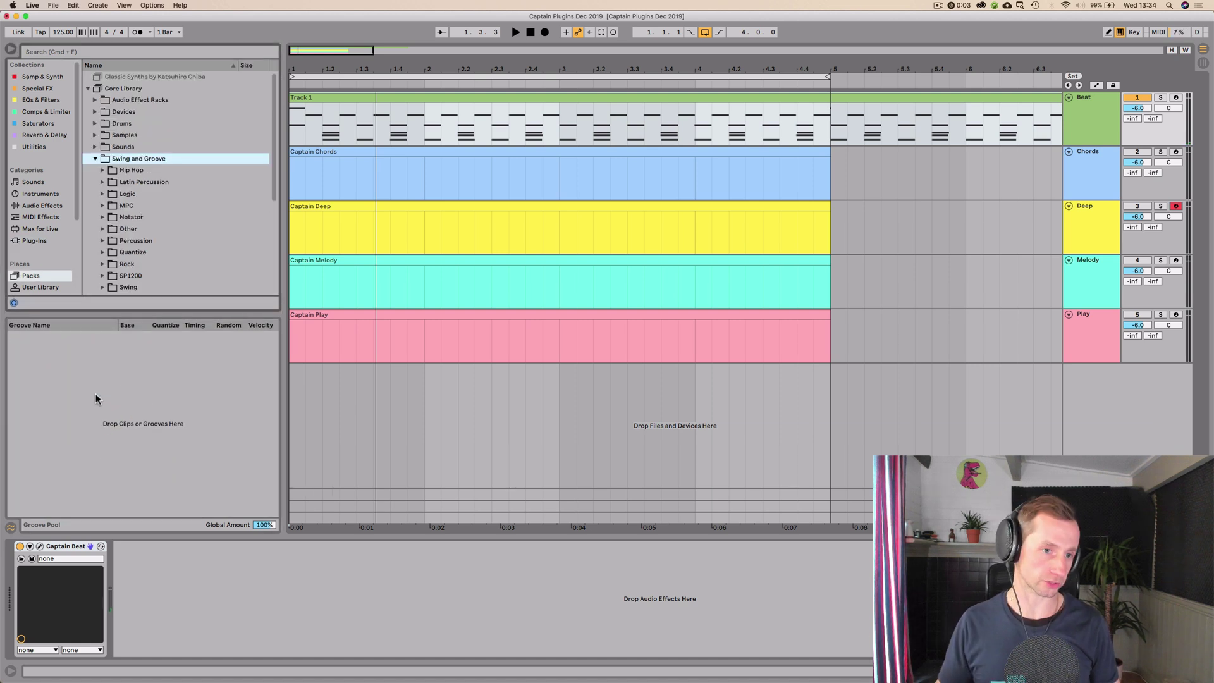
pyautogui.doubleClick(121, 273)
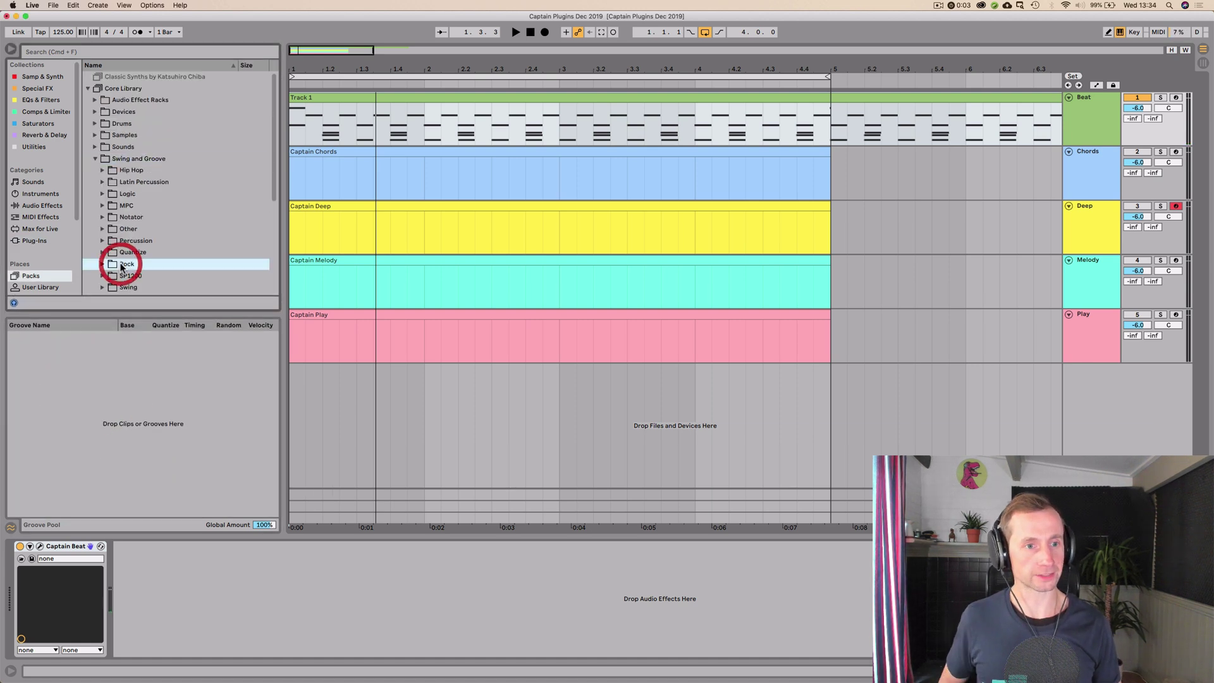
pyautogui.scroll(-3, 147, 267)
pyautogui.moveTo(142, 221); pyautogui.dragTo(128, 347)
# Play the beat clip and raise the groove's Velocity to 38%
pyautogui.click(307, 124)
pyautogui.press('space')
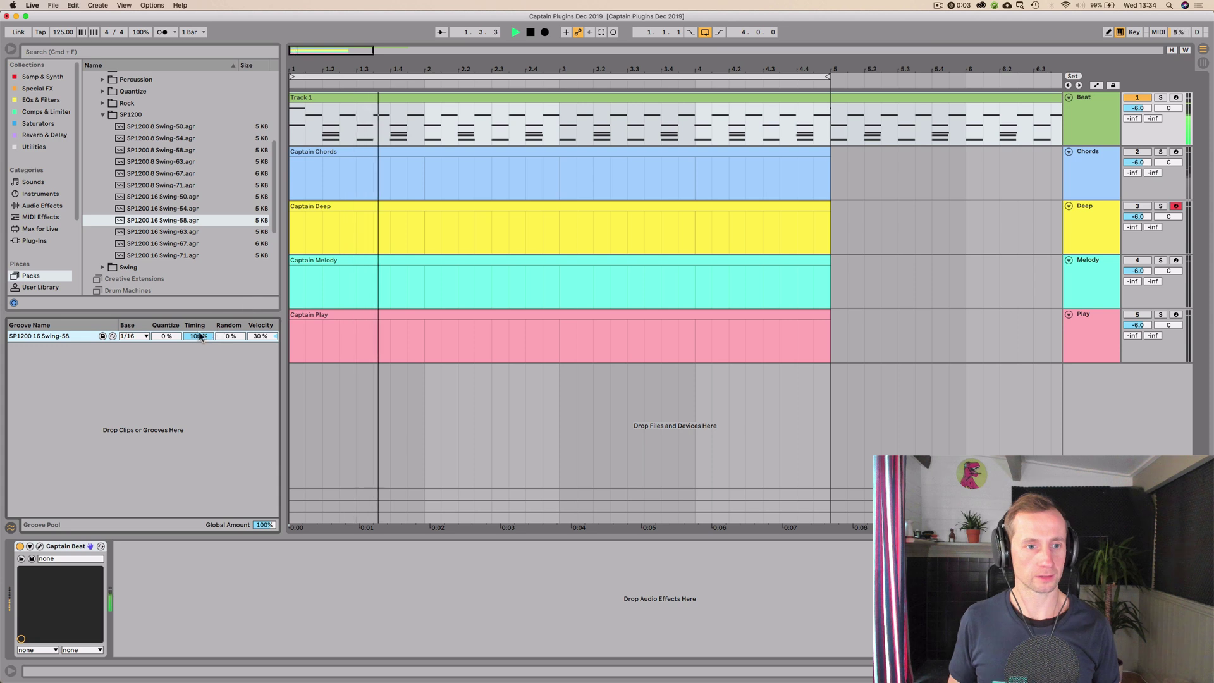
pyautogui.moveTo(261, 336); pyautogui.dragTo(260, 330)
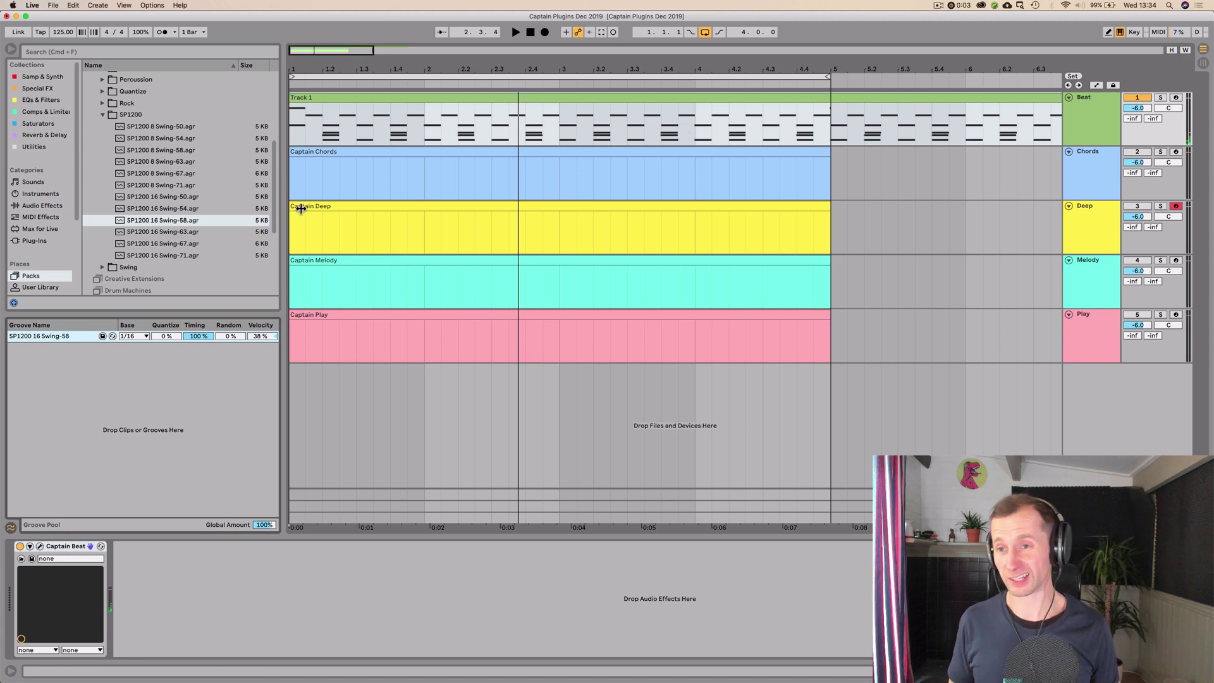
pyautogui.click(1077, 195)
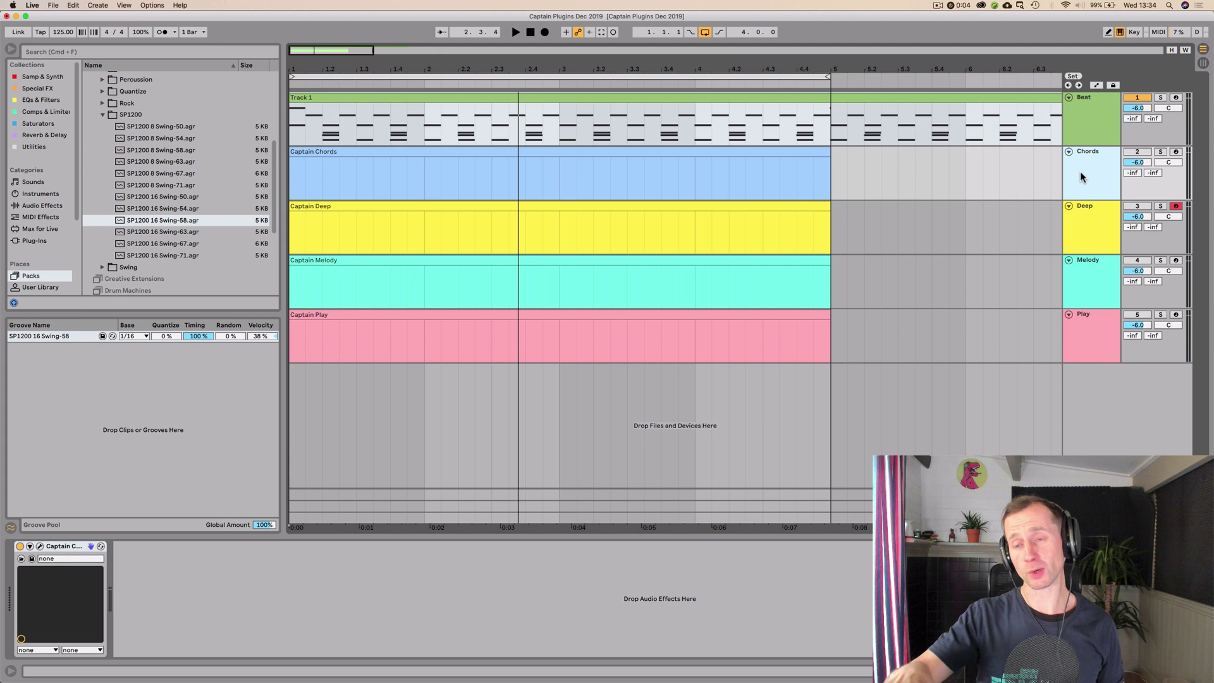
# Select the Chords track and centre the Captain Chords window showing its A Minor start screen
pyautogui.click(1079, 173)
pyautogui.click(1161, 151)
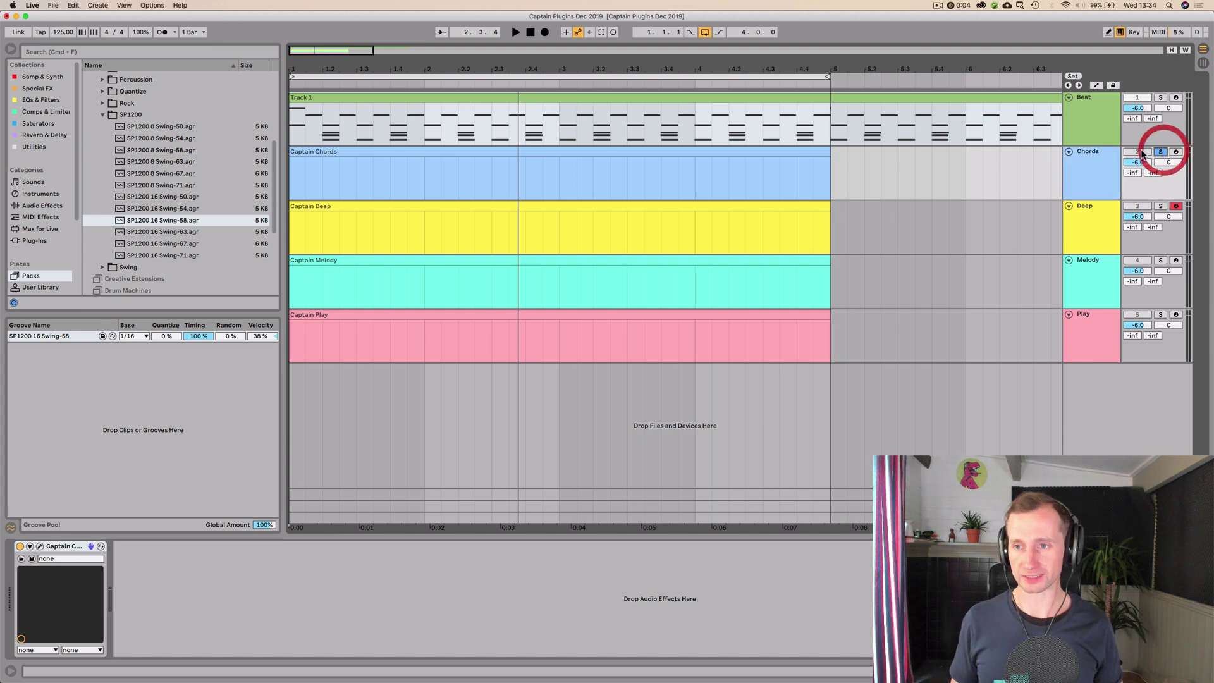
pyautogui.click(1160, 151)
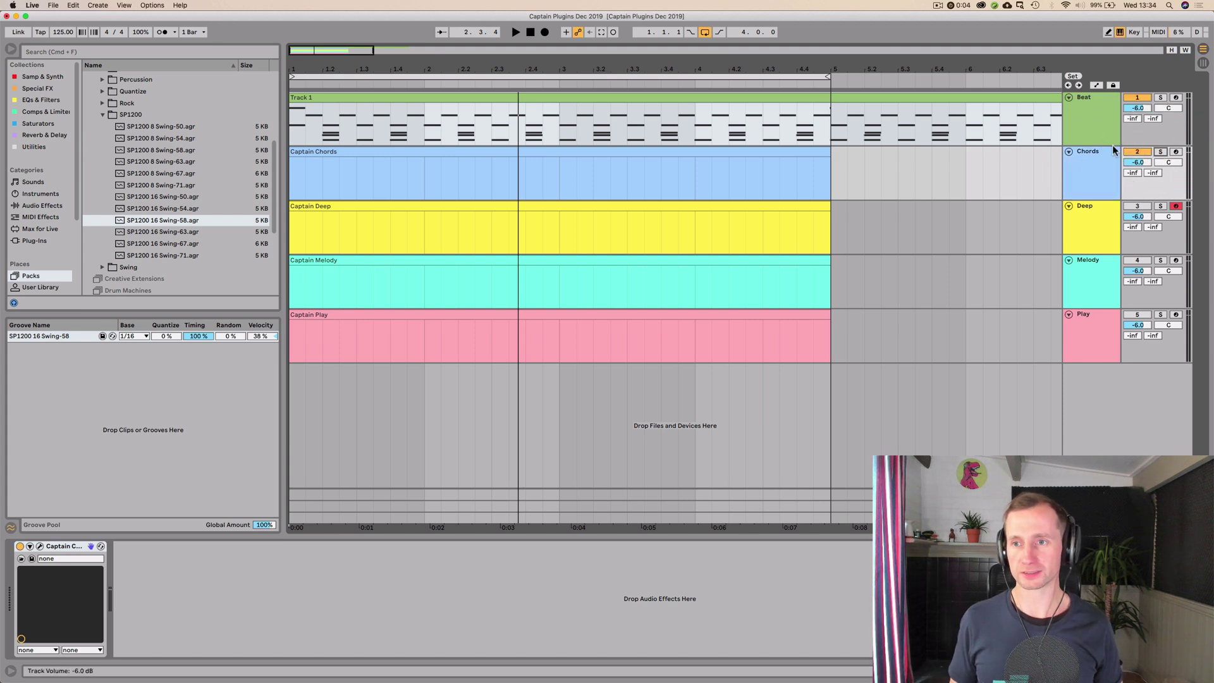
pyautogui.click(1101, 168)
pyautogui.click(1094, 172)
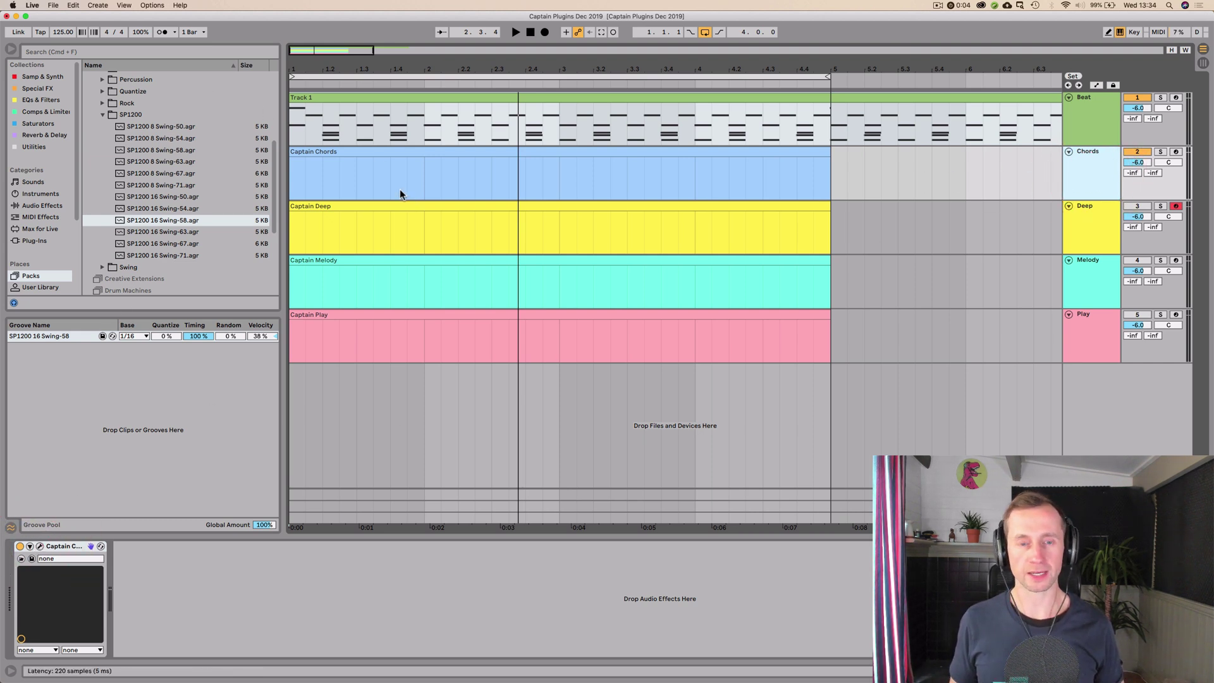
pyautogui.moveTo(222, 43); pyautogui.dragTo(468, 132)
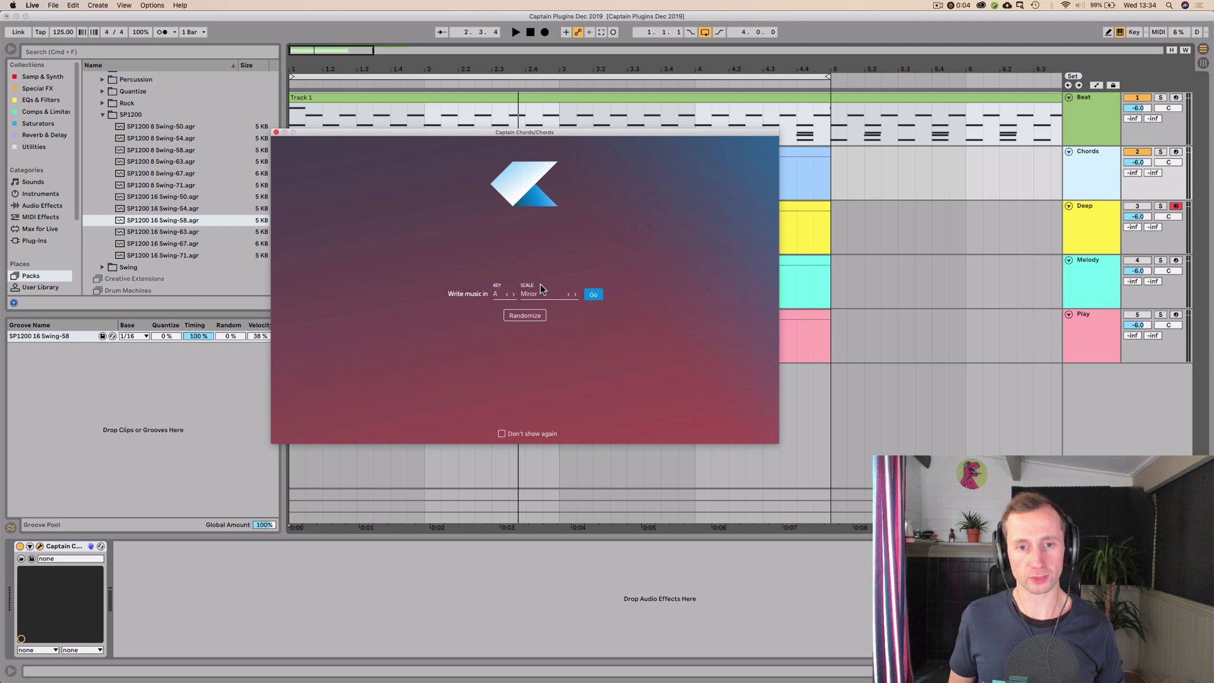
# Start writing chords in A Minor, then reposition and enlarge the Captain Chords window
pyautogui.click(594, 295)
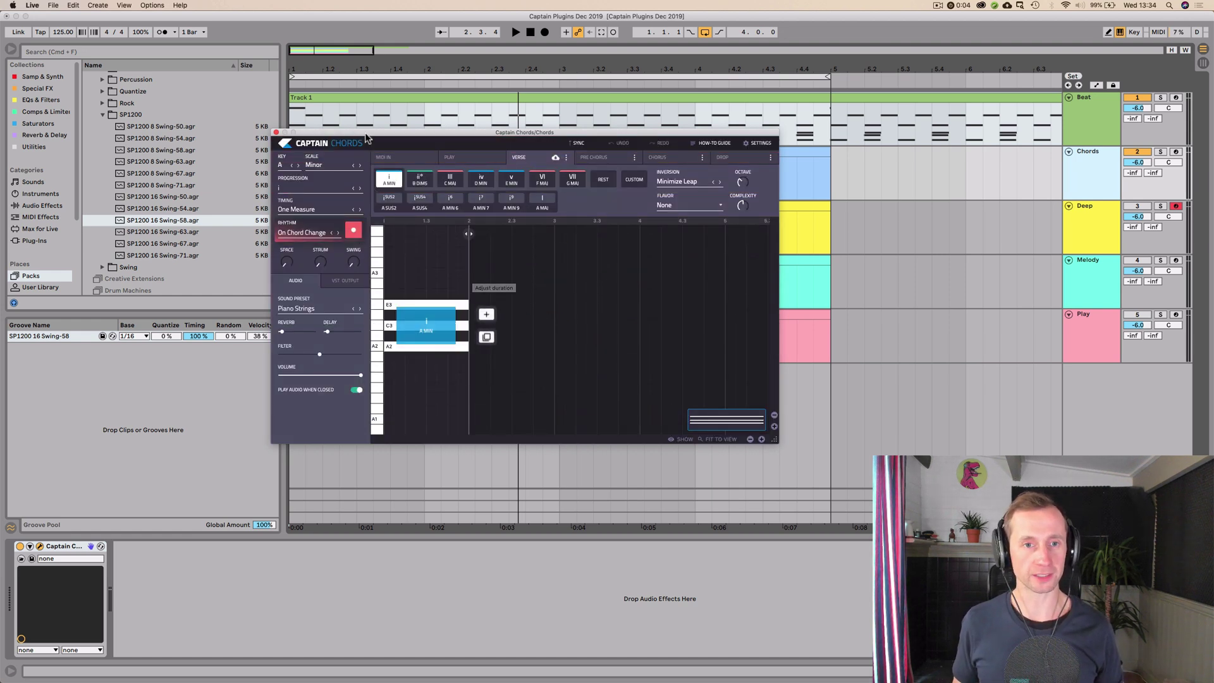
pyautogui.moveTo(338, 130); pyautogui.dragTo(173, 63)
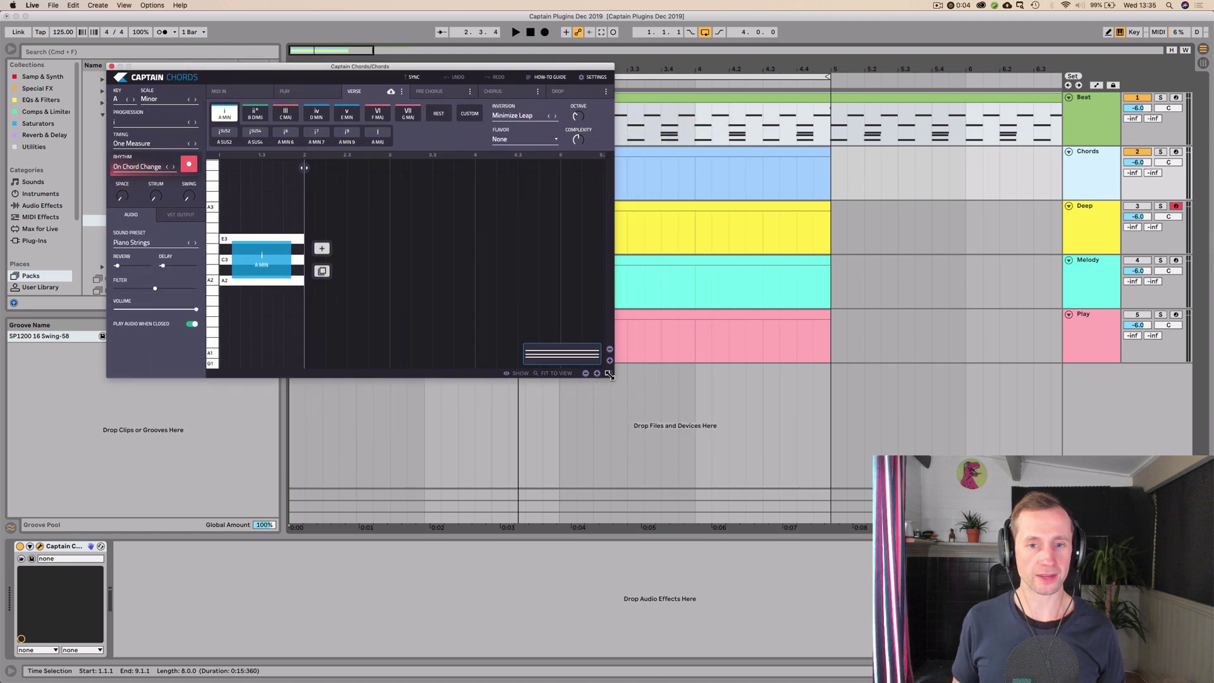
pyautogui.moveTo(609, 374); pyautogui.dragTo(763, 522)
pyautogui.press('space')
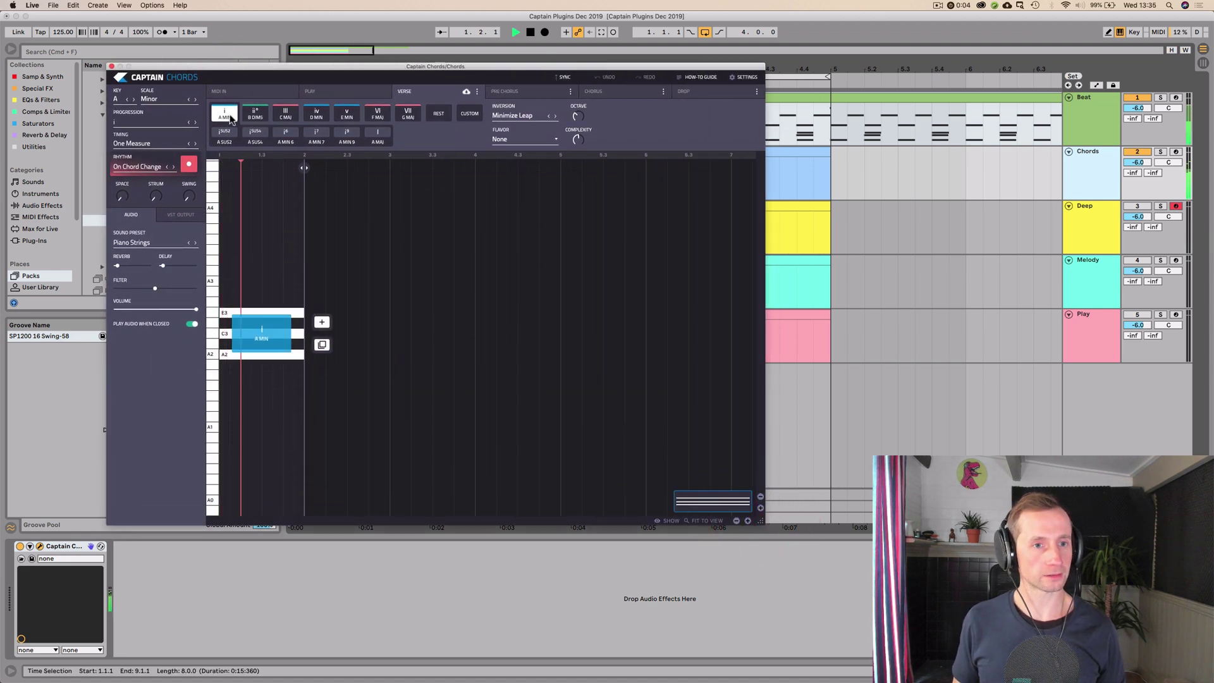
pyautogui.press('space')
pyautogui.moveTo(214, 65); pyautogui.dragTo(281, 52)
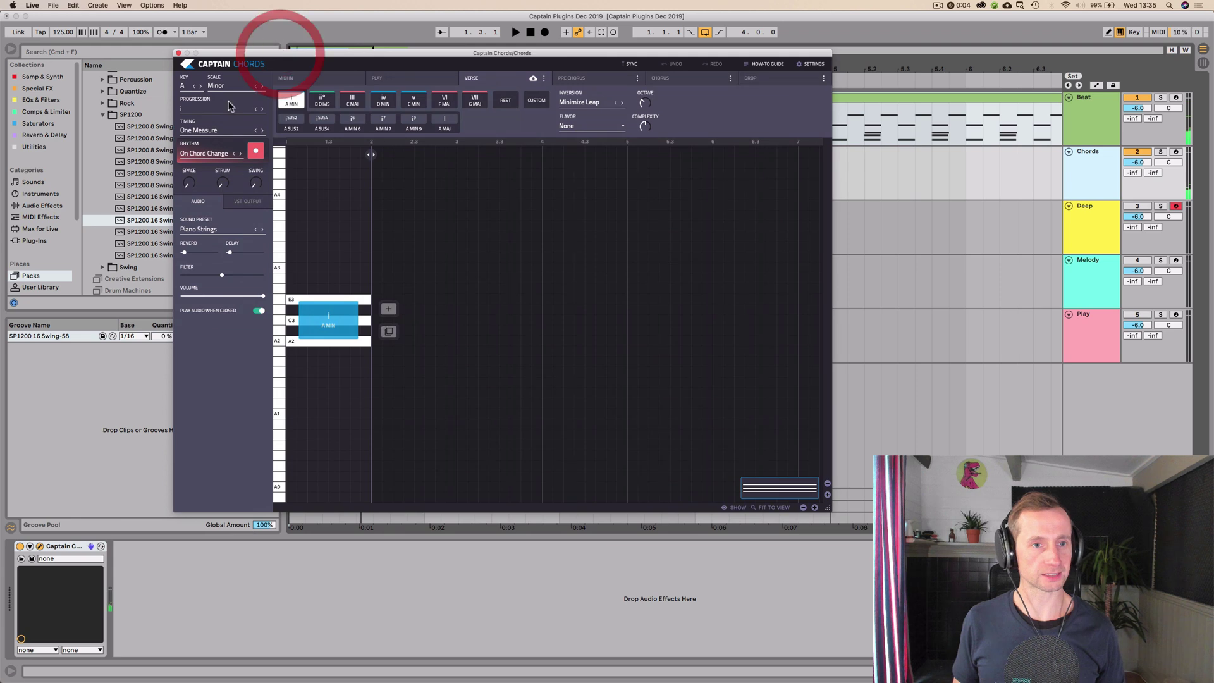
# Choose the i-iv-VI-V chord progression after trying i-ii-III-IV and i-iv-III-iv
pyautogui.click(197, 111)
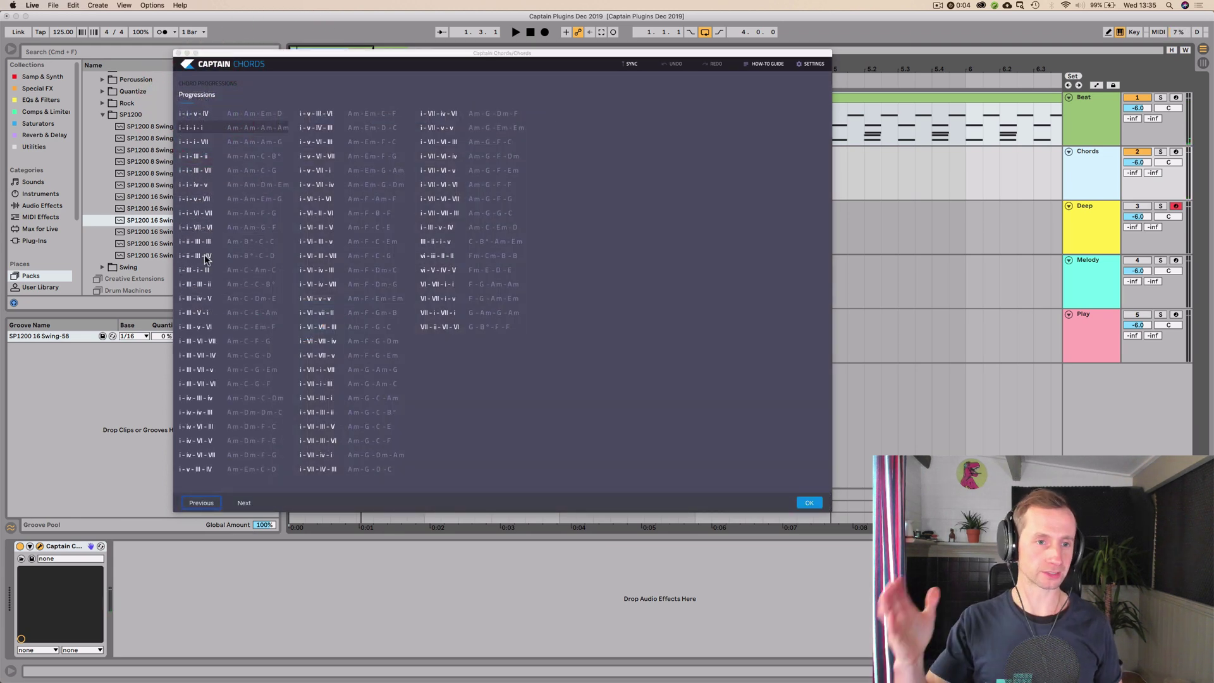
pyautogui.click(202, 255)
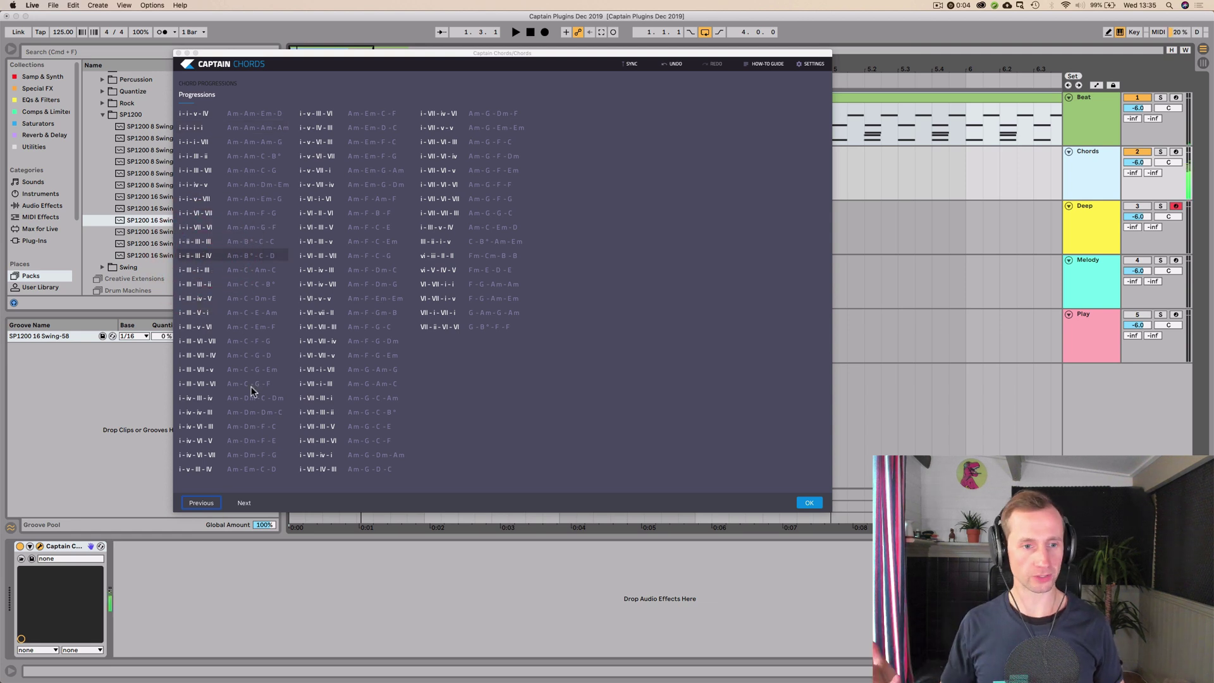
pyautogui.click(188, 400)
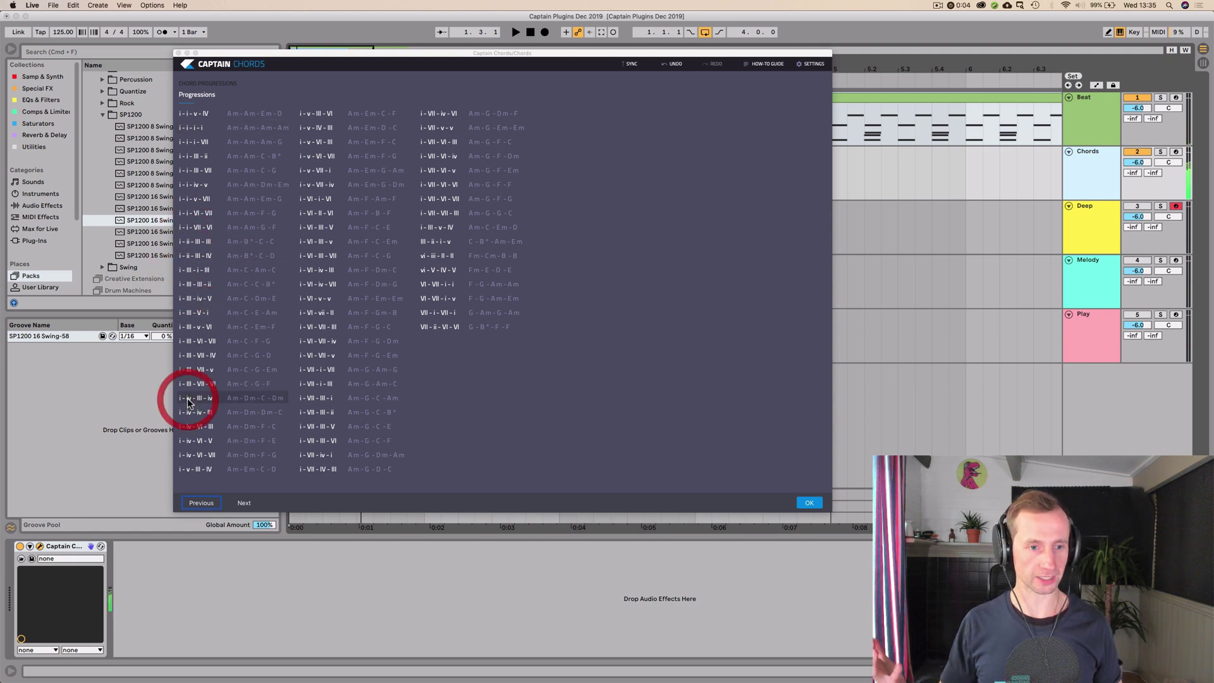
pyautogui.click(189, 442)
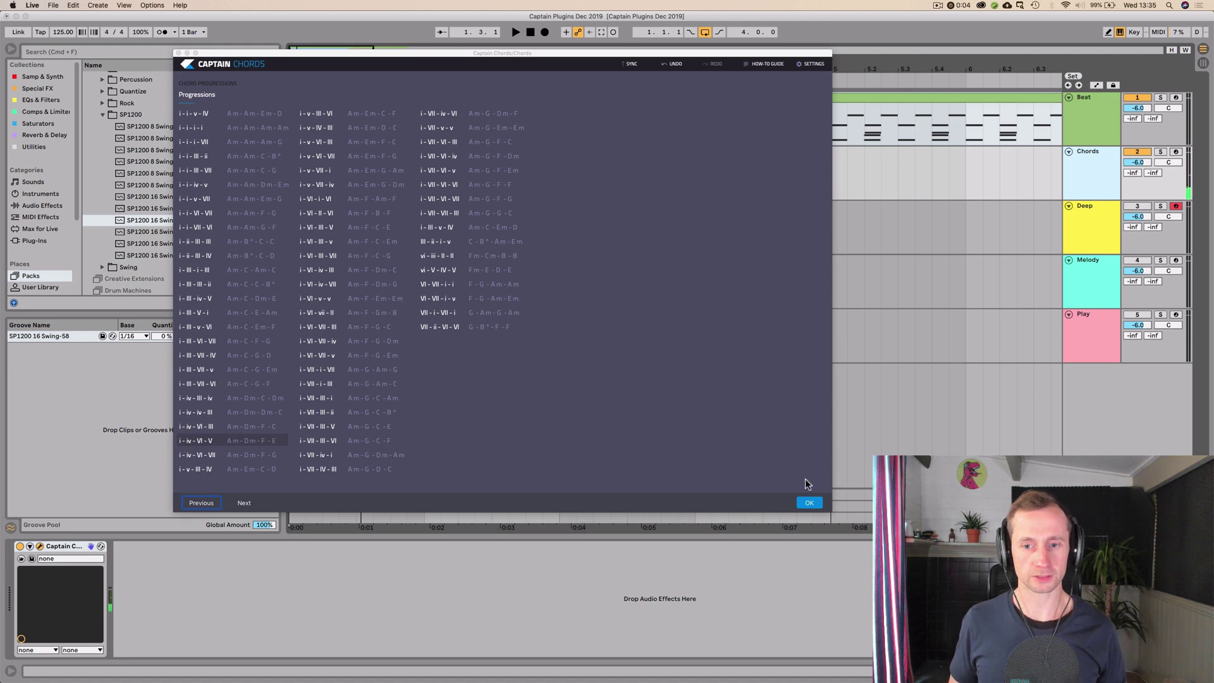
pyautogui.click(809, 503)
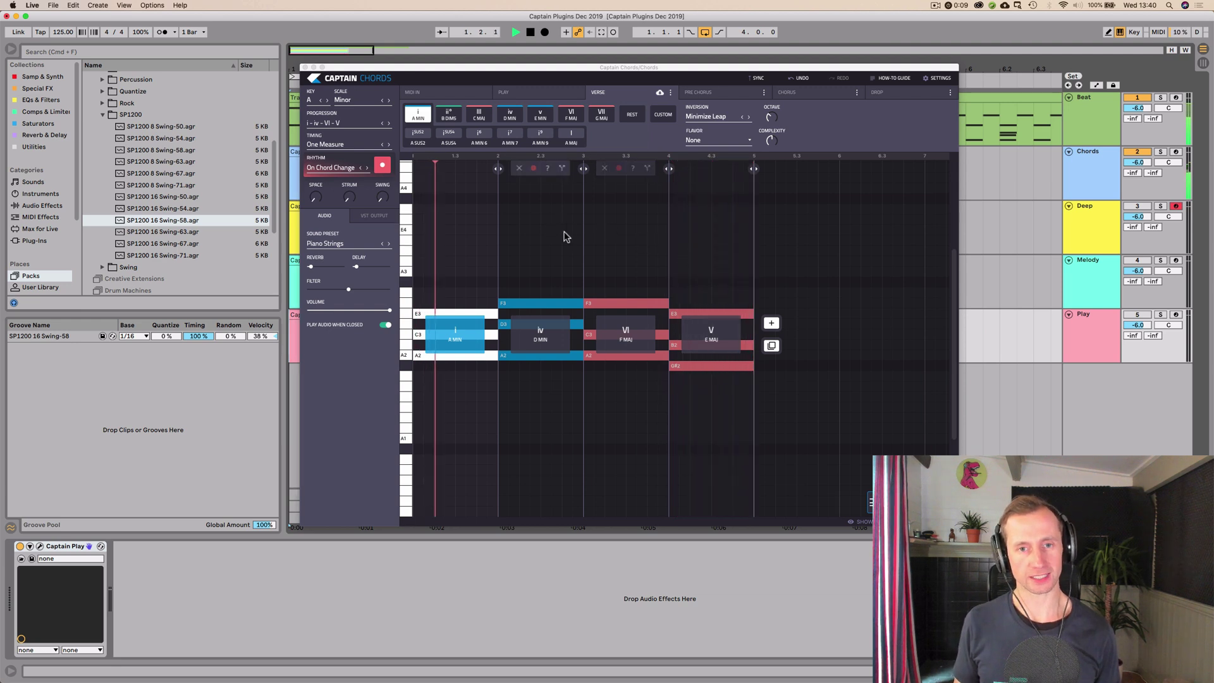
# Change the third chord to v (E minor) and the first to C major 7, then preview
pyautogui.press('space')
pyautogui.click(536, 232)
pyautogui.press('Right')
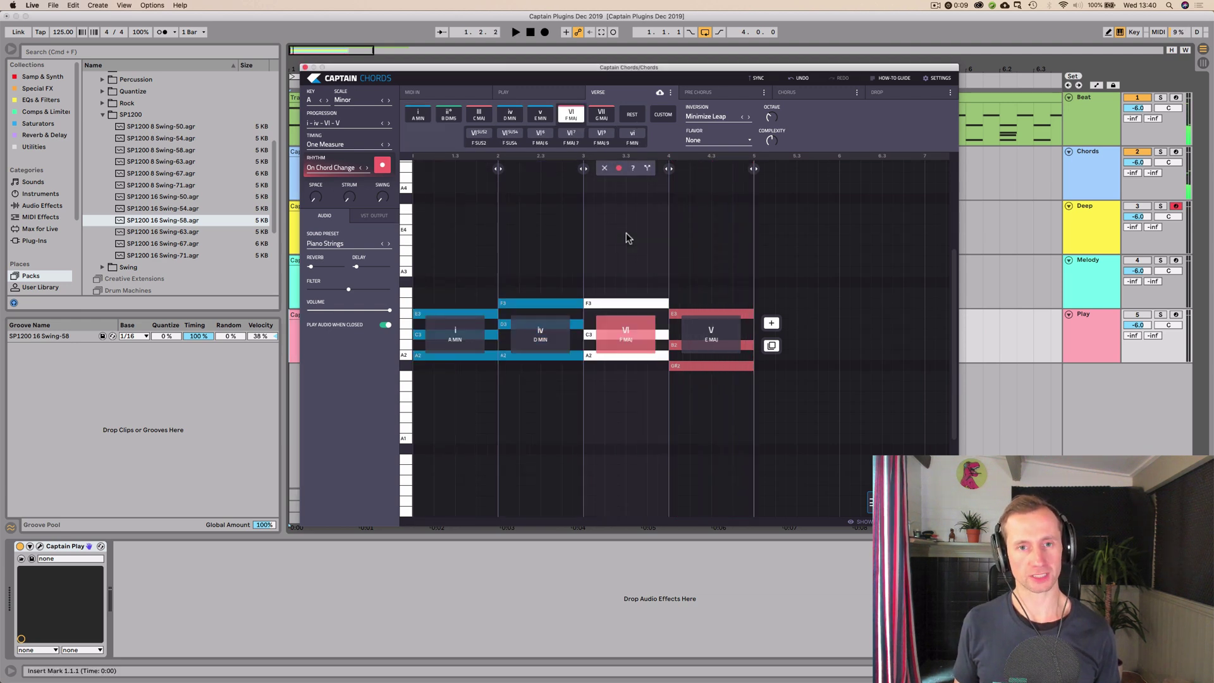
pyautogui.click(540, 115)
pyautogui.click(460, 270)
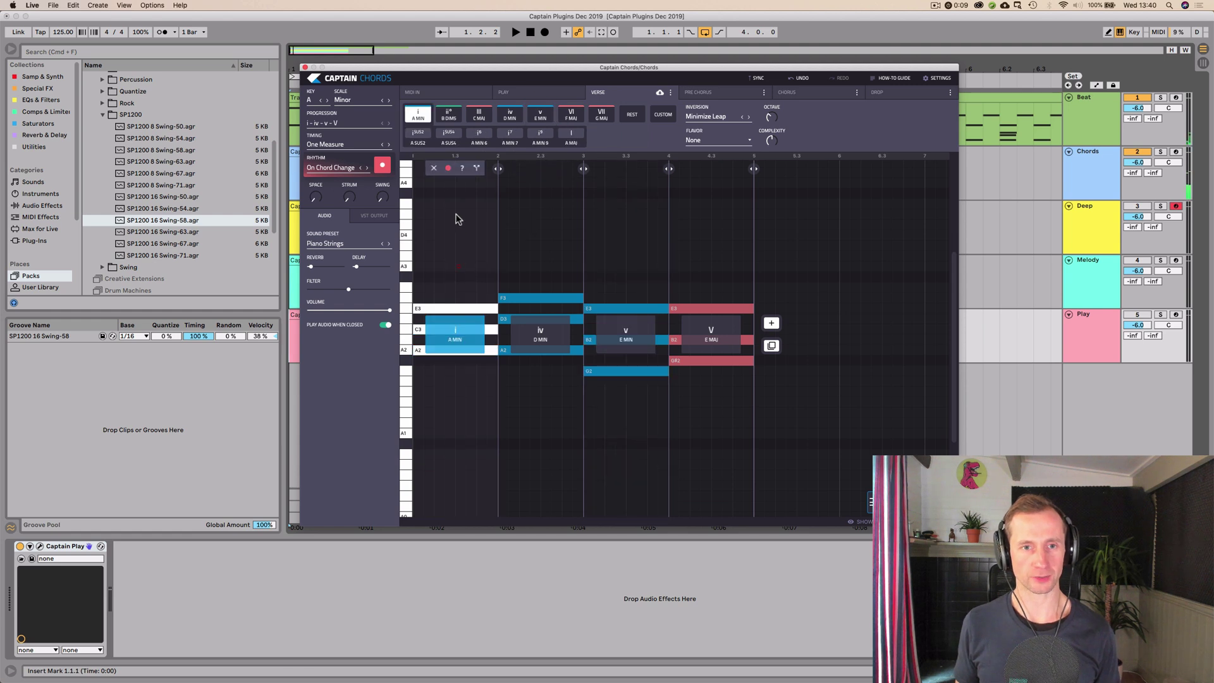
pyautogui.click(478, 115)
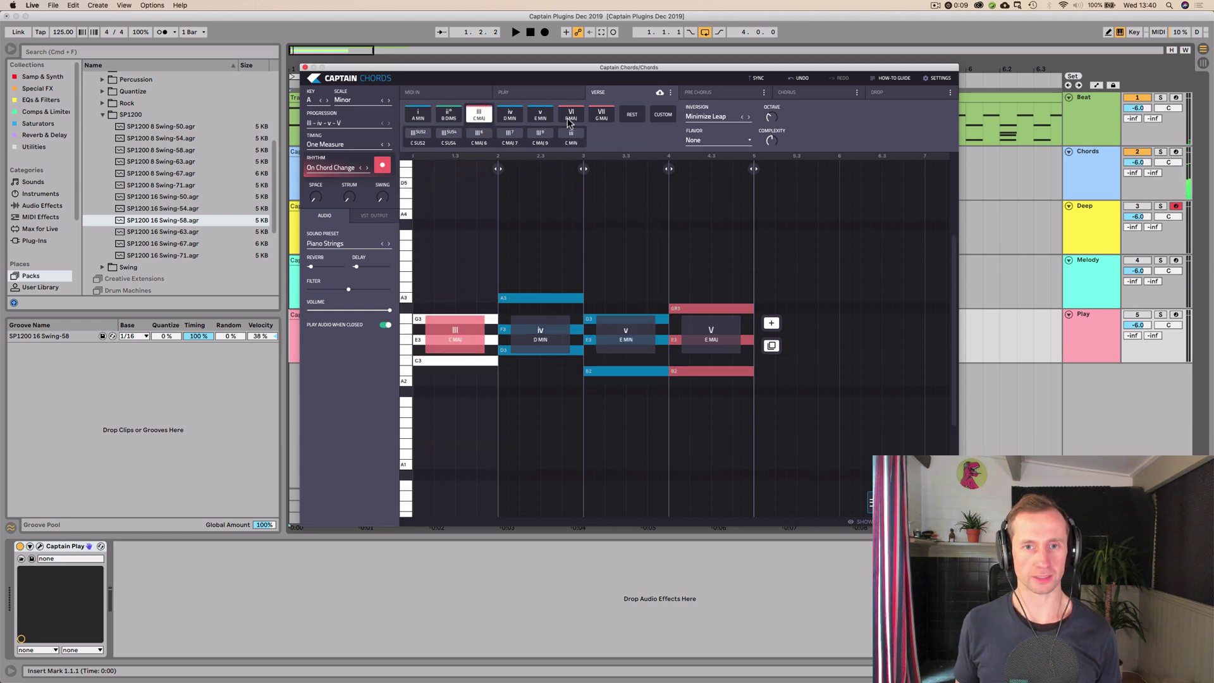
pyautogui.click(510, 136)
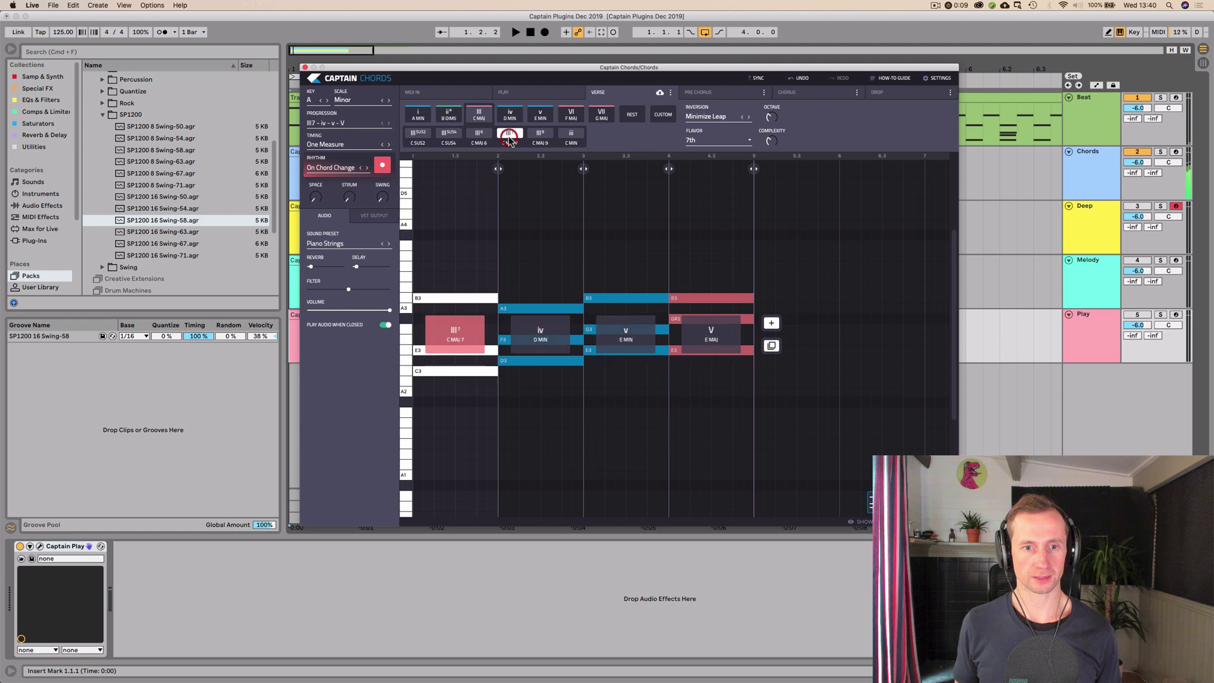
pyautogui.press('space')
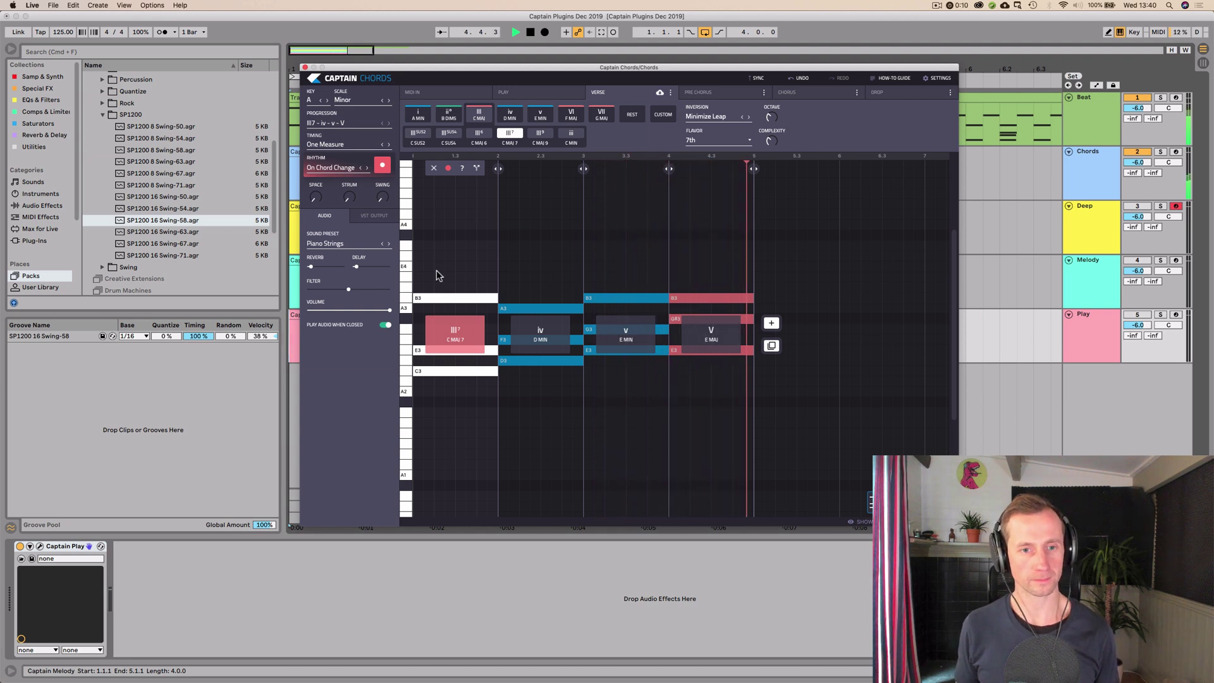
pyautogui.press('space')
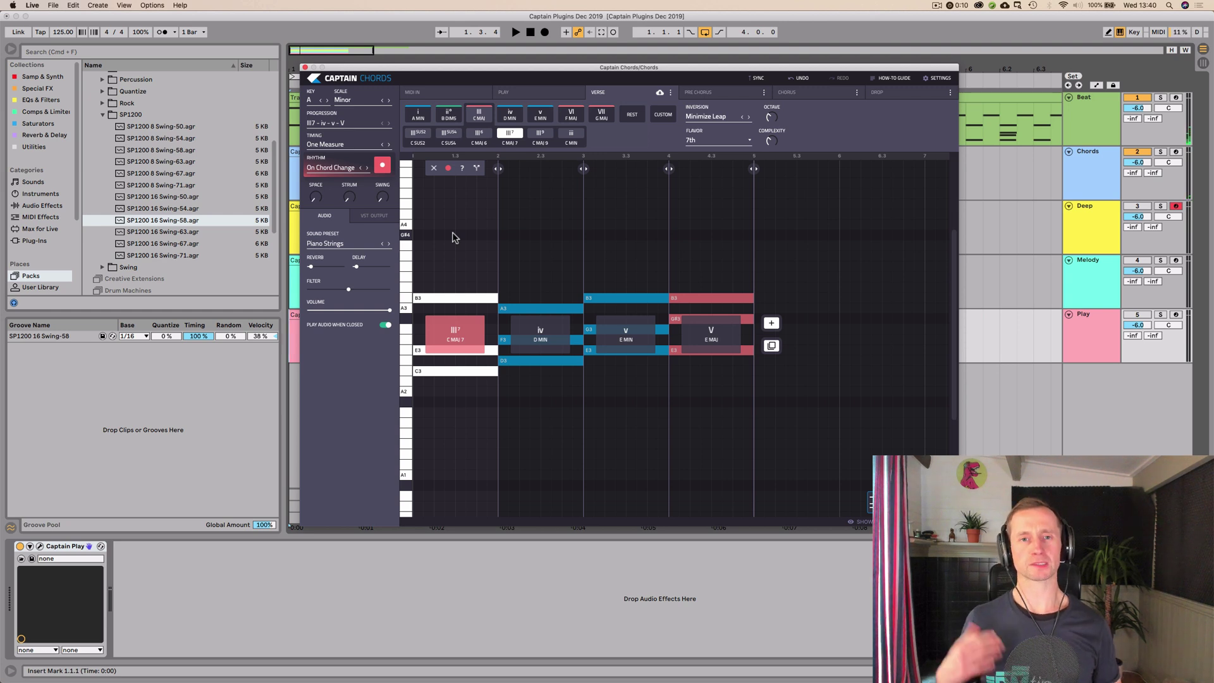
# Replace the first chord with VI and make it F sus2, then play the progression
pyautogui.click(607, 184)
pyautogui.click(536, 229)
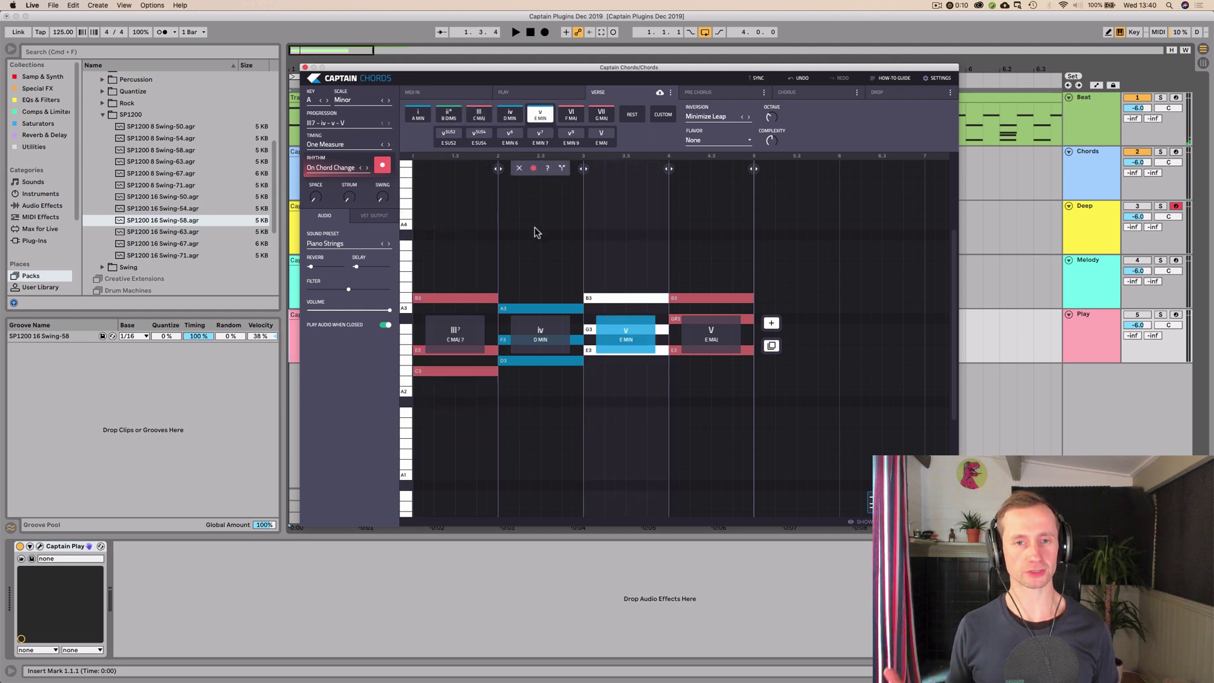
pyautogui.click(475, 240)
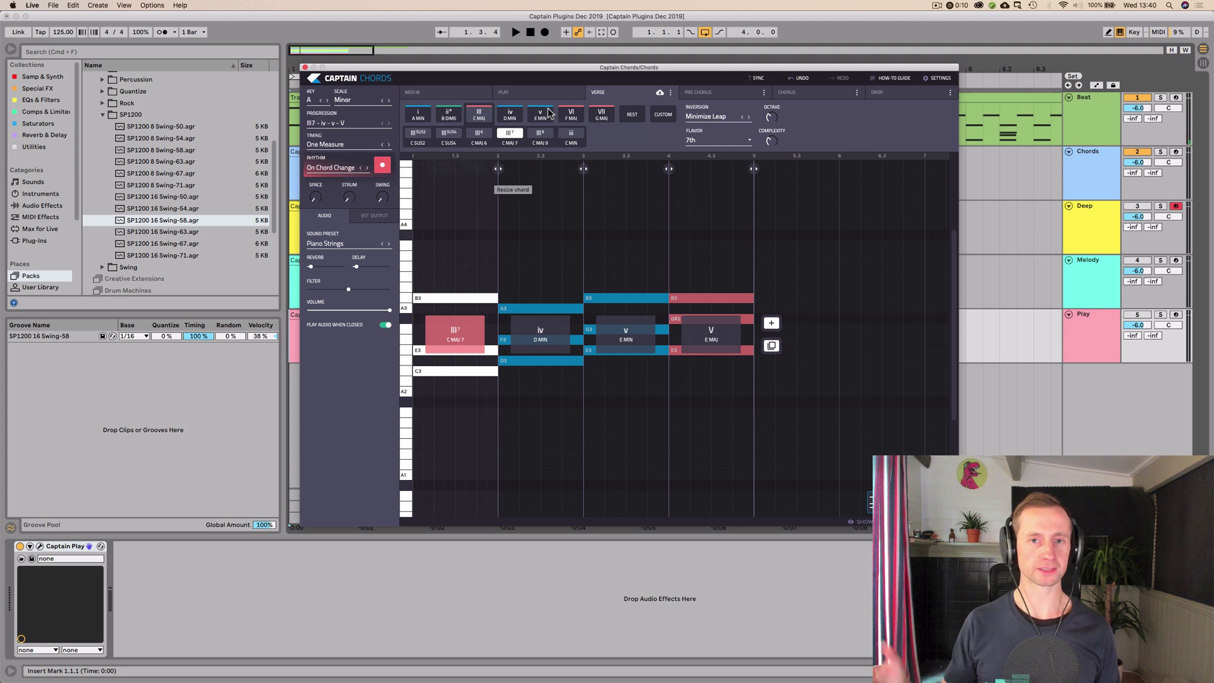
pyautogui.click(570, 115)
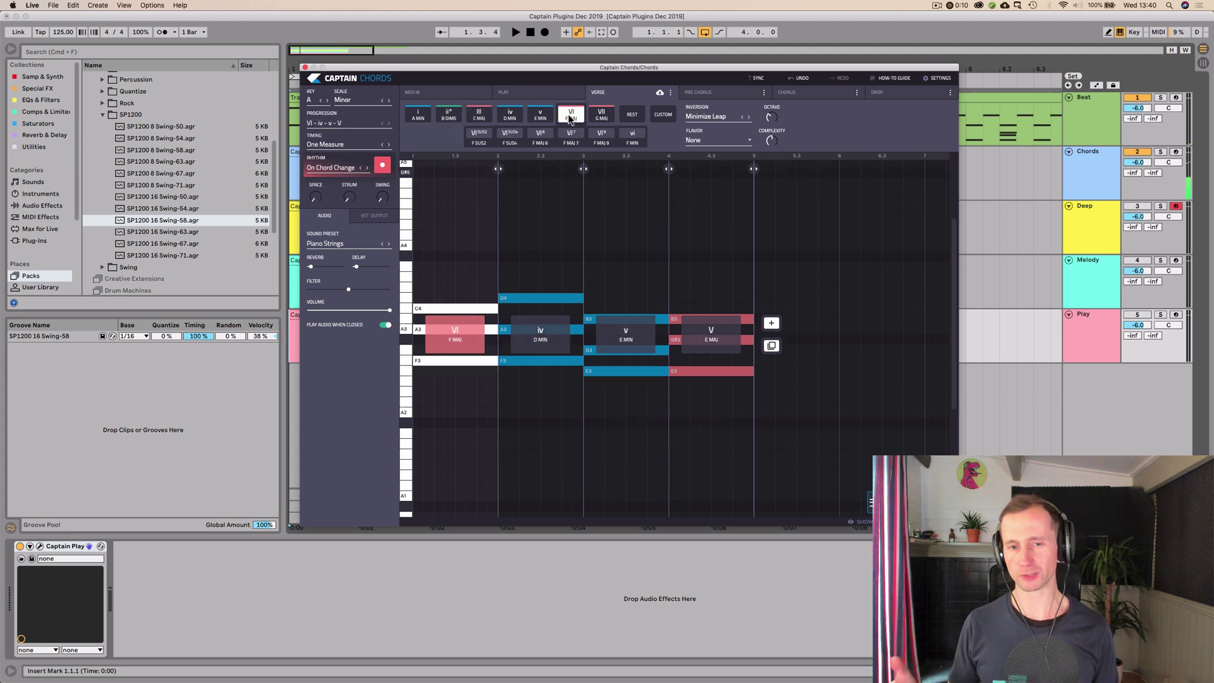
pyautogui.click(478, 135)
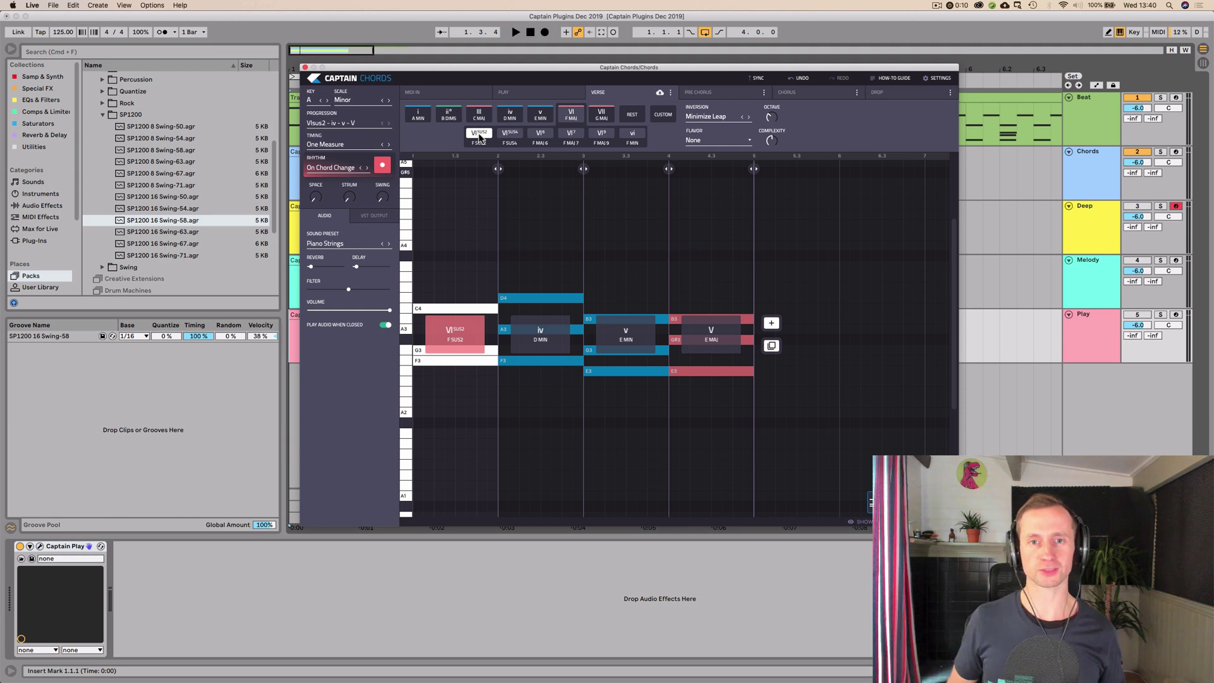
pyautogui.press('space')
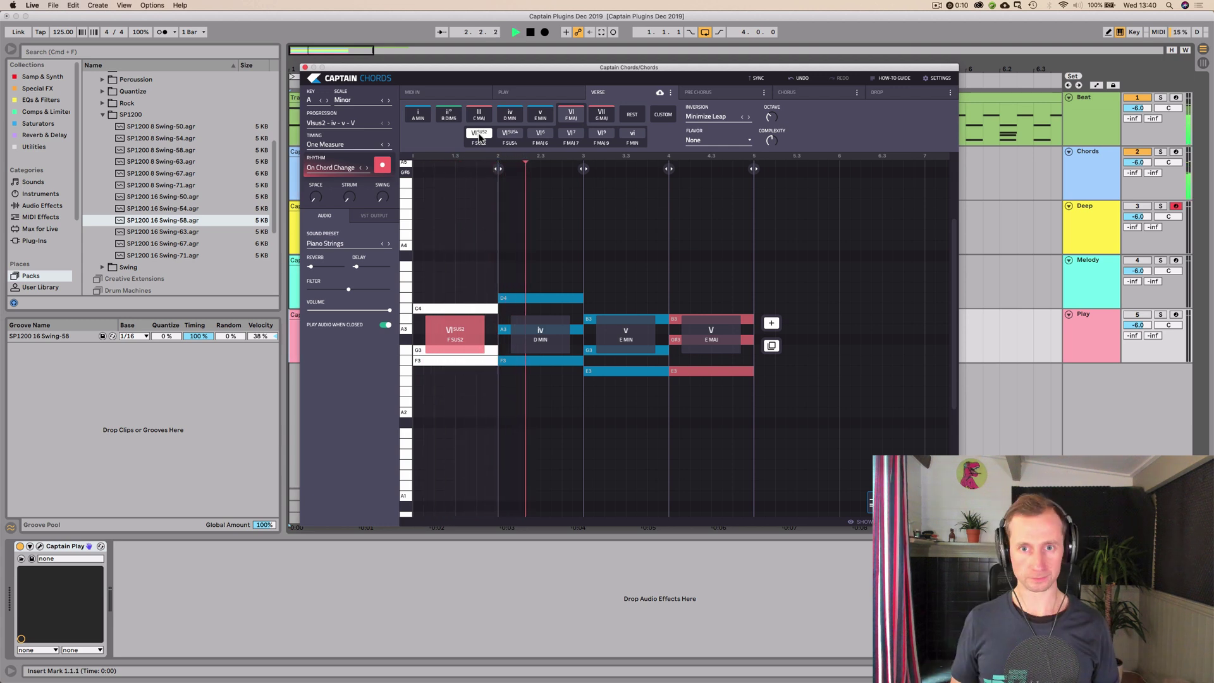
# Revoice the chords in First Inversion and add a 7th to the E major chord
pyautogui.press('space')
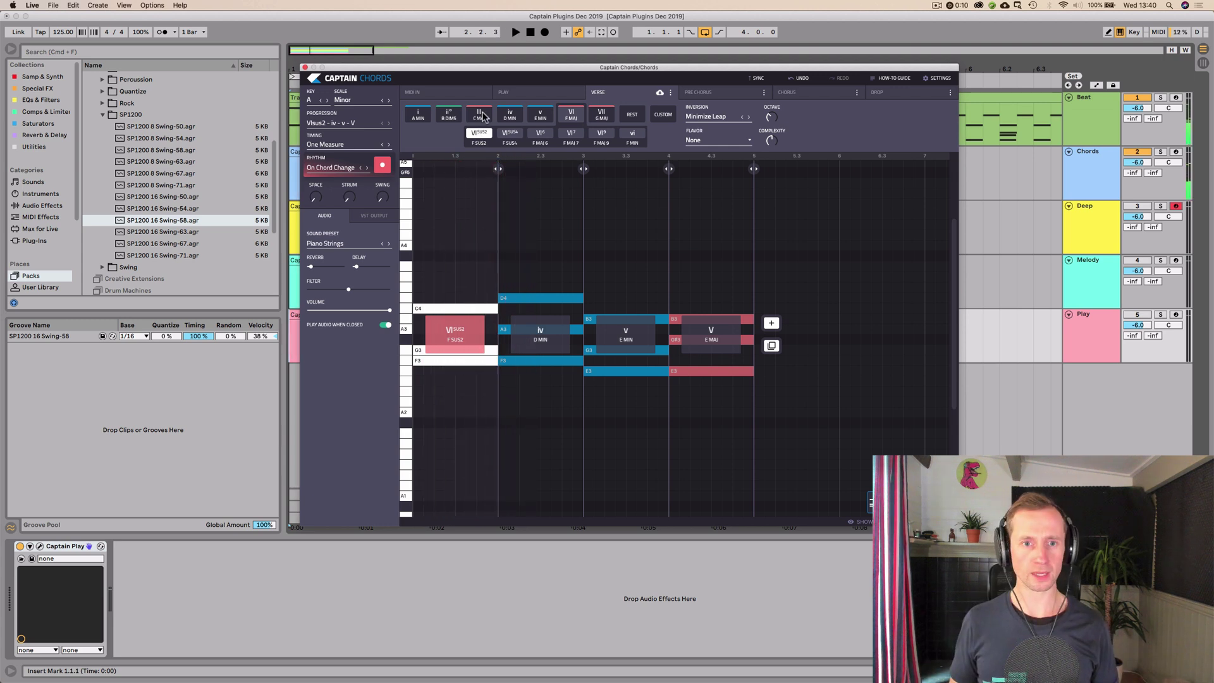
pyautogui.click(709, 117)
pyautogui.click(710, 132)
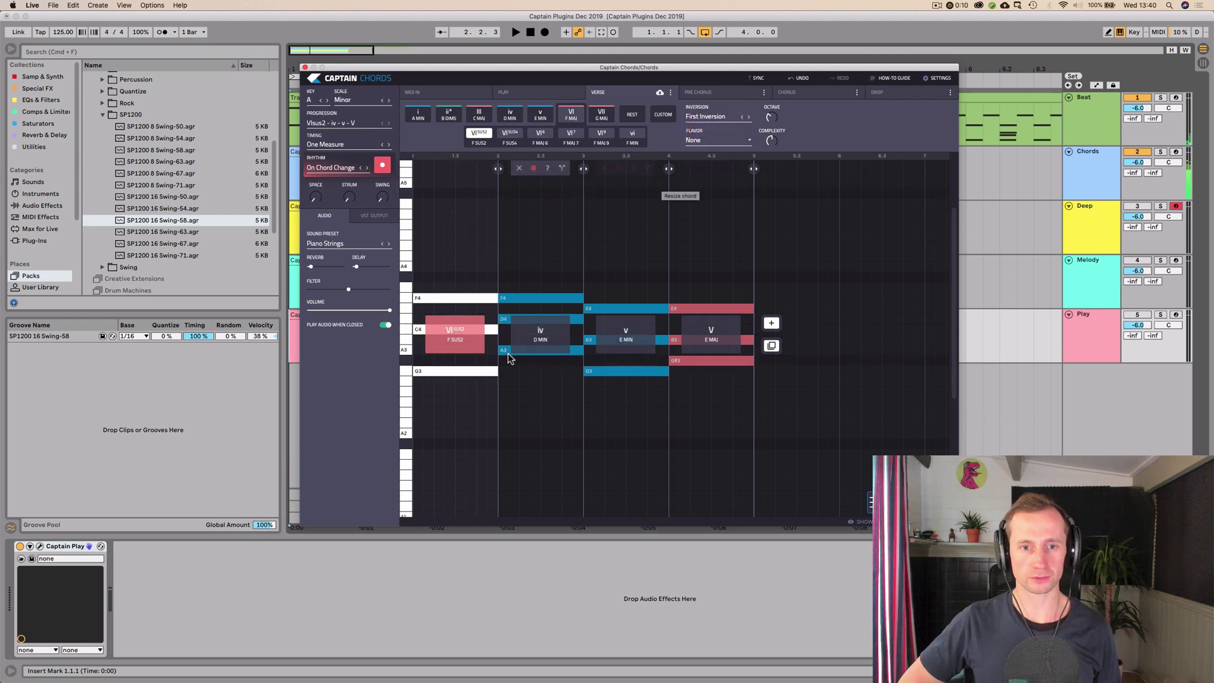
pyautogui.click(701, 266)
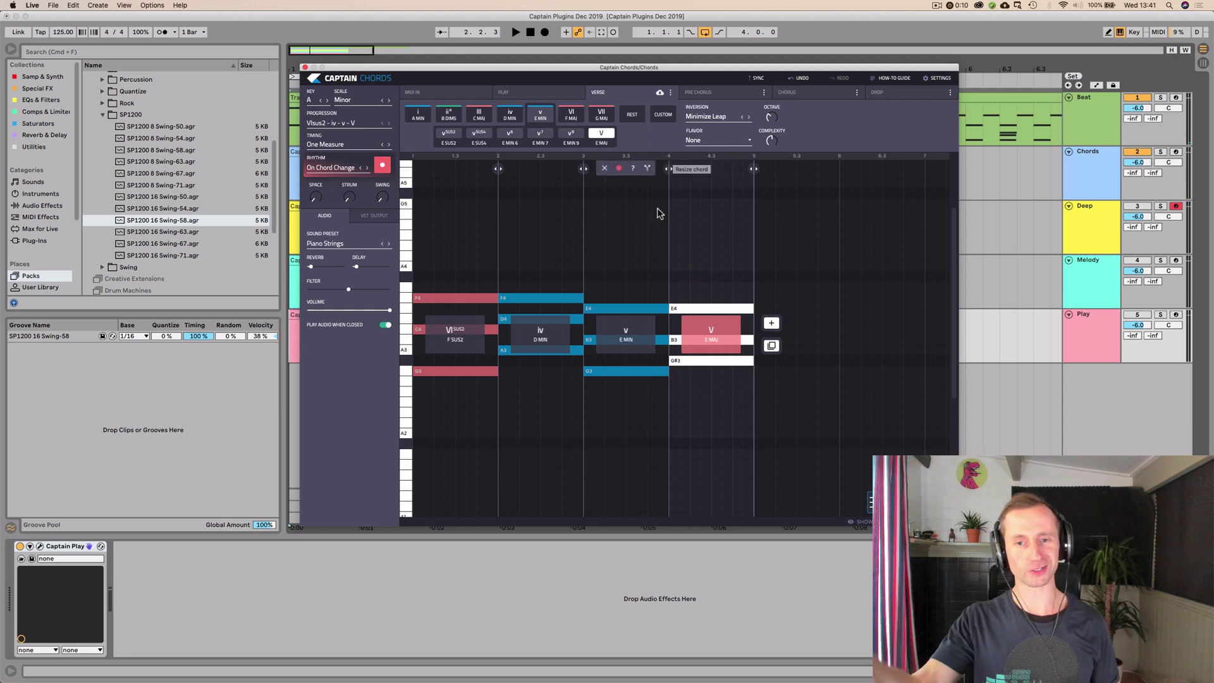
pyautogui.click(704, 139)
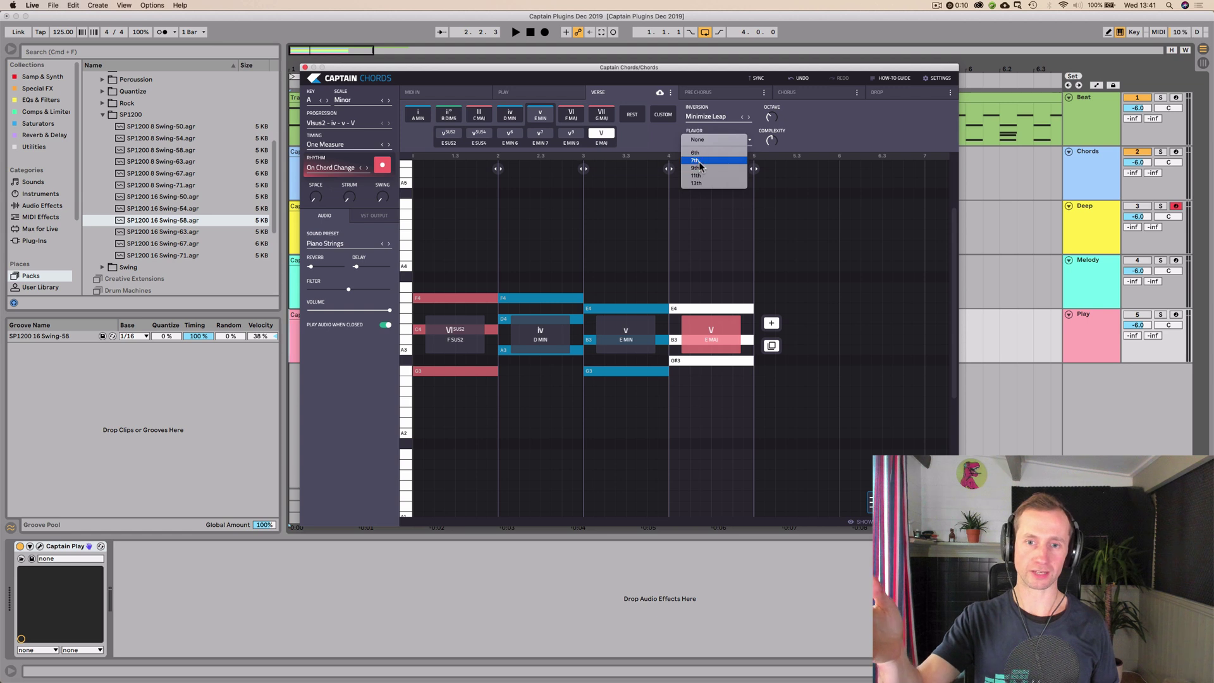
pyautogui.click(696, 160)
# Make the E minor chord a 9th and F sus2 a 7th, then play from the start
pyautogui.click(623, 229)
pyautogui.click(713, 138)
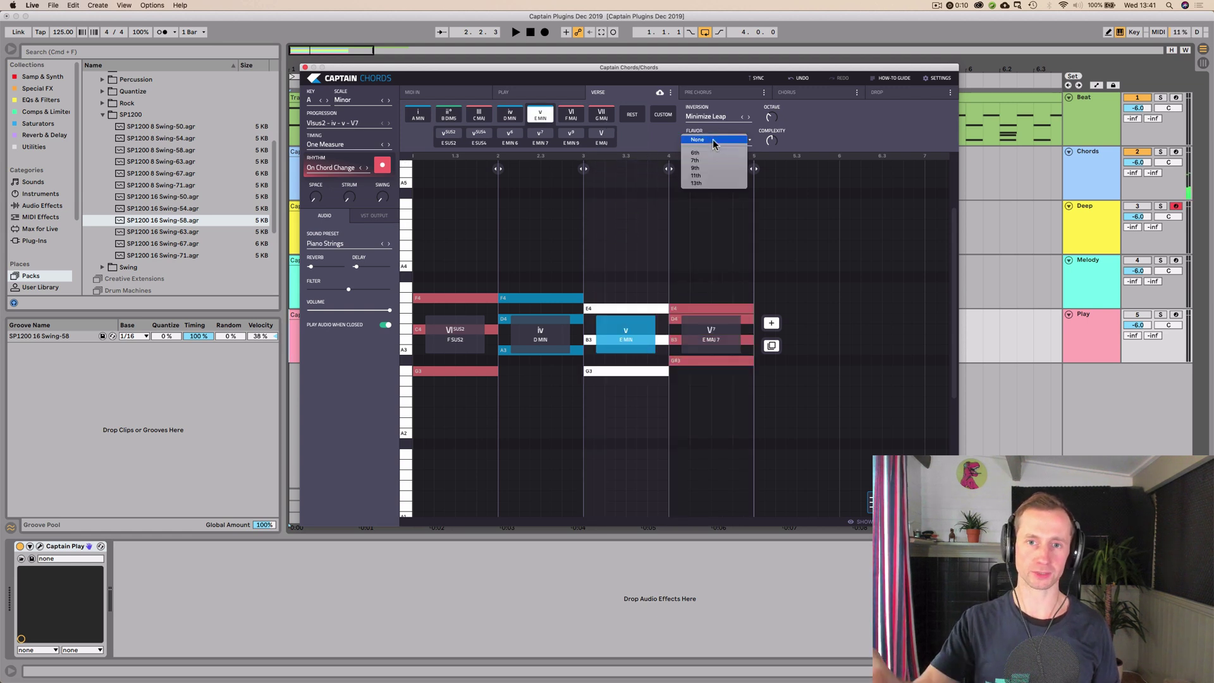
pyautogui.click(695, 168)
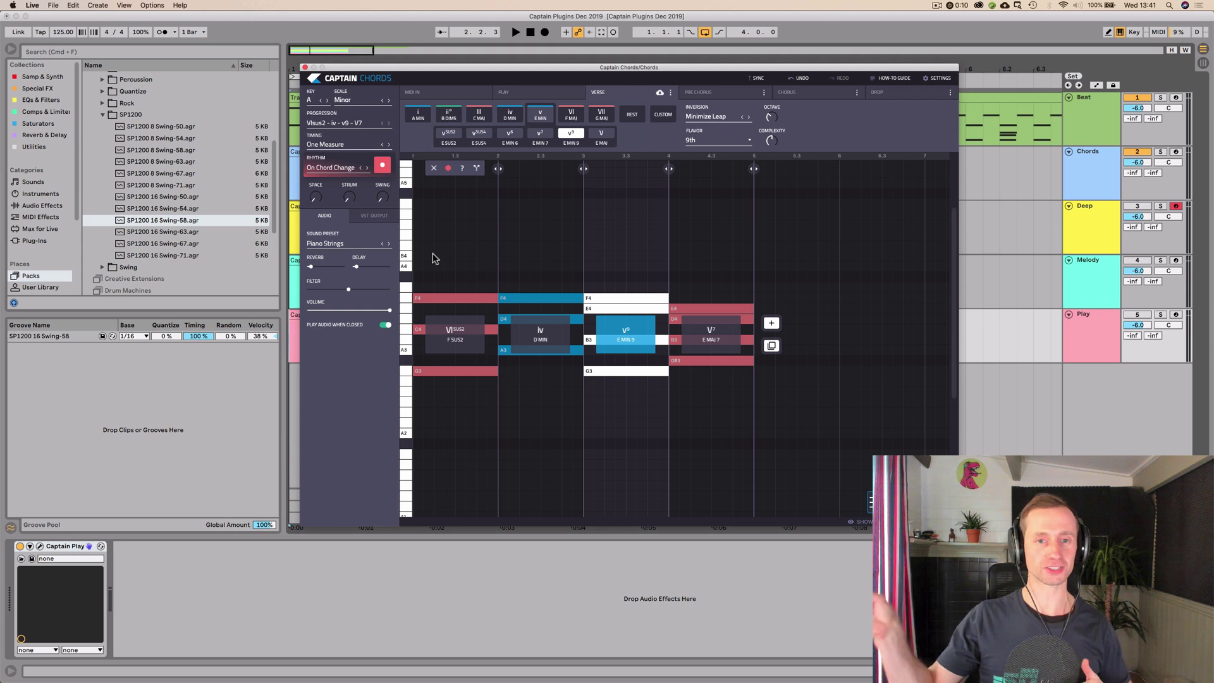
pyautogui.click(433, 253)
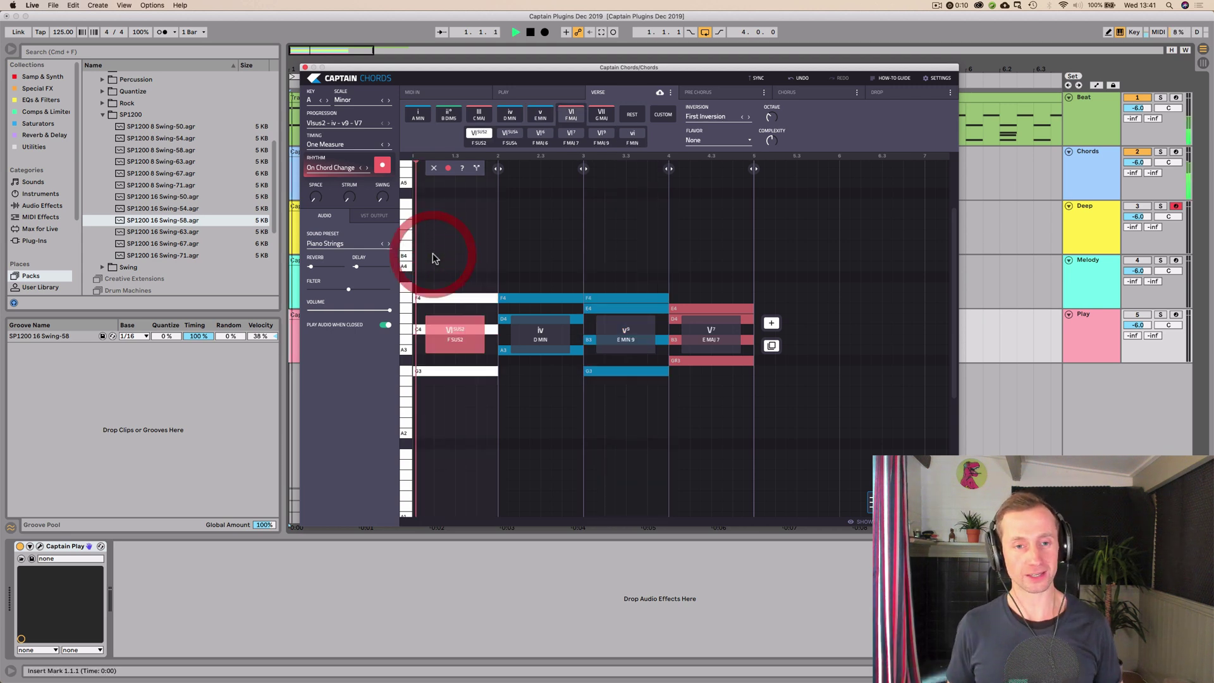
pyautogui.click(723, 142)
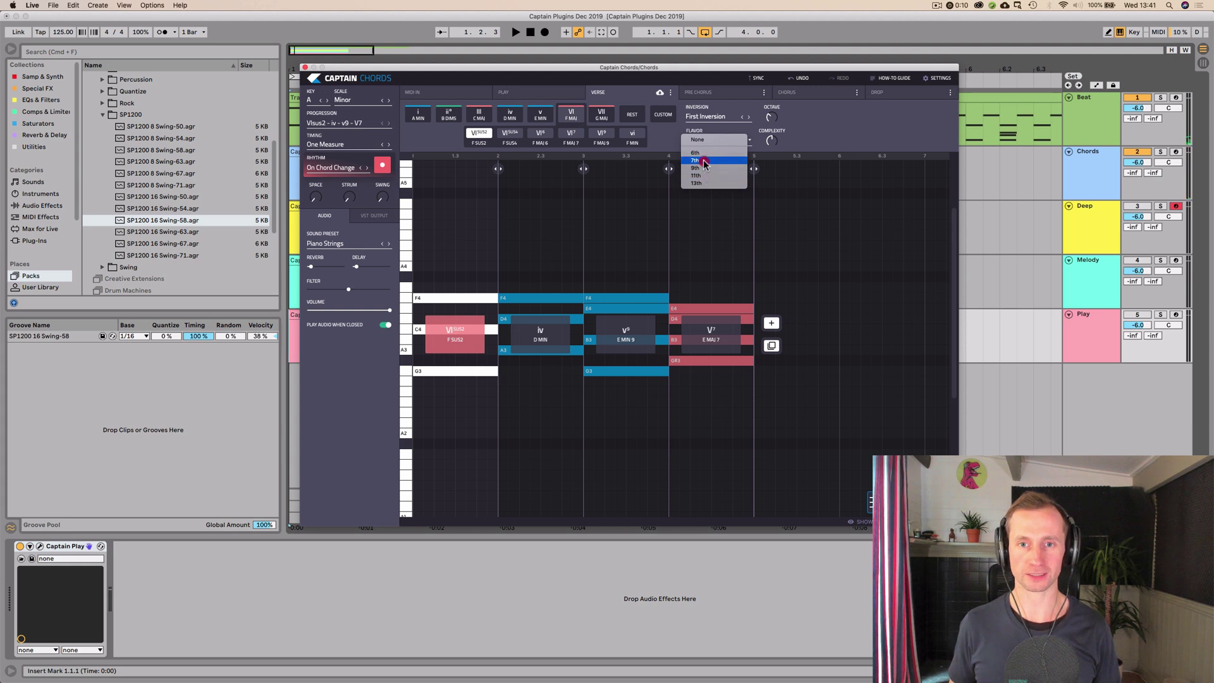
pyautogui.click(703, 161)
pyautogui.click(421, 245)
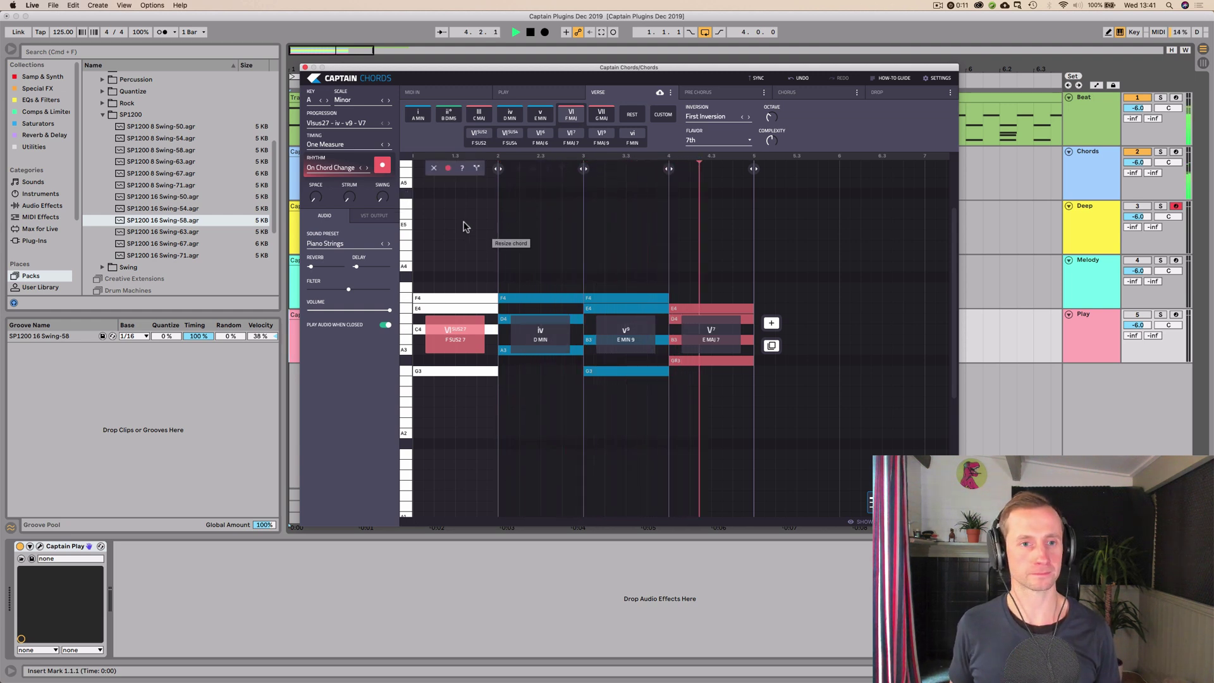
# Set the tempo to 122, switch the scale to Blues Major and lower the key from A to G♭
pyautogui.press('space')
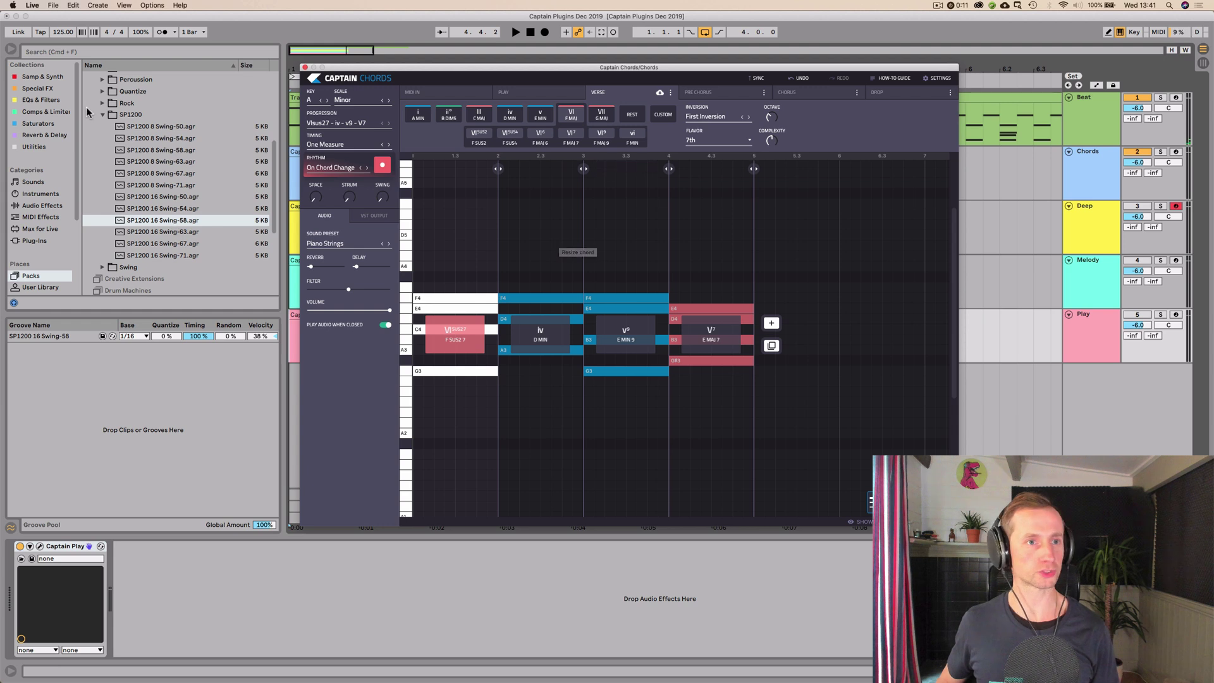
pyautogui.click(56, 33)
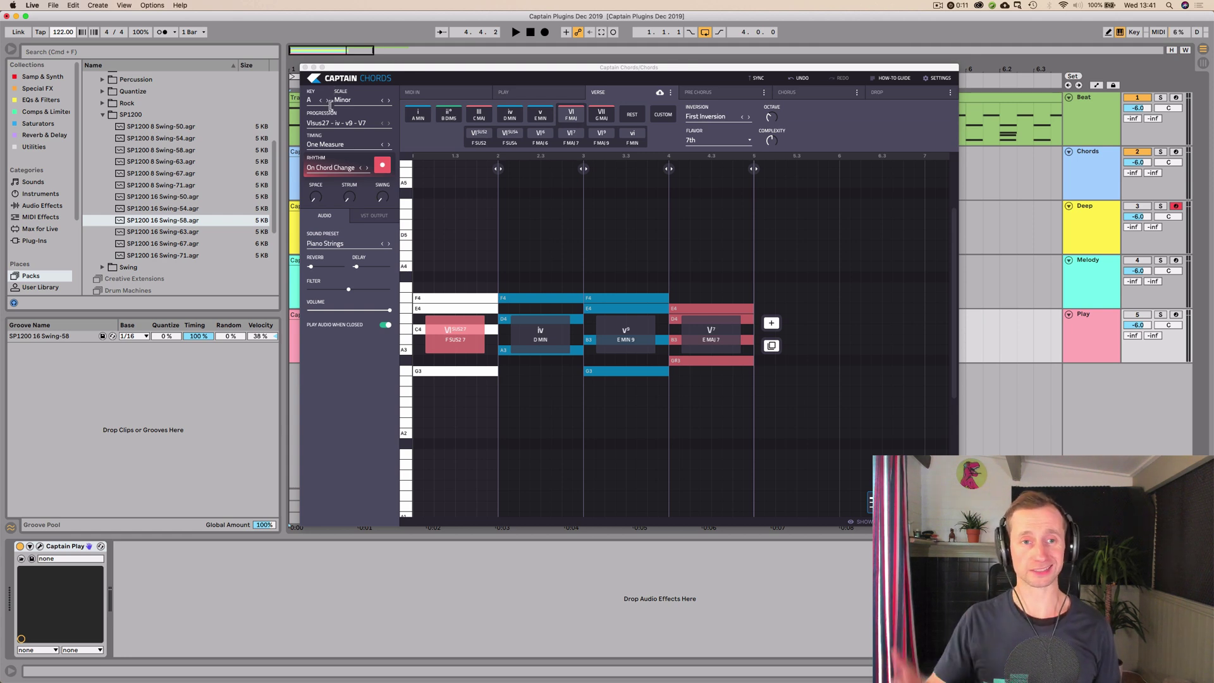
pyautogui.click(390, 100)
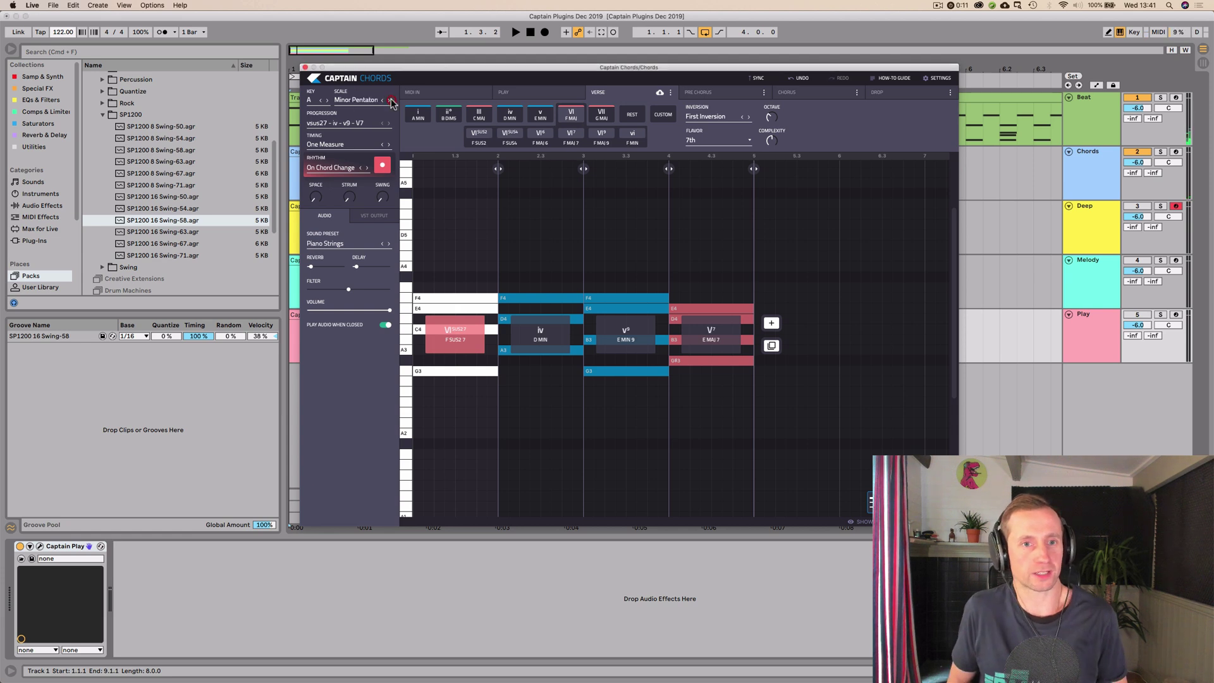
pyautogui.click(319, 101)
pyautogui.click(320, 101)
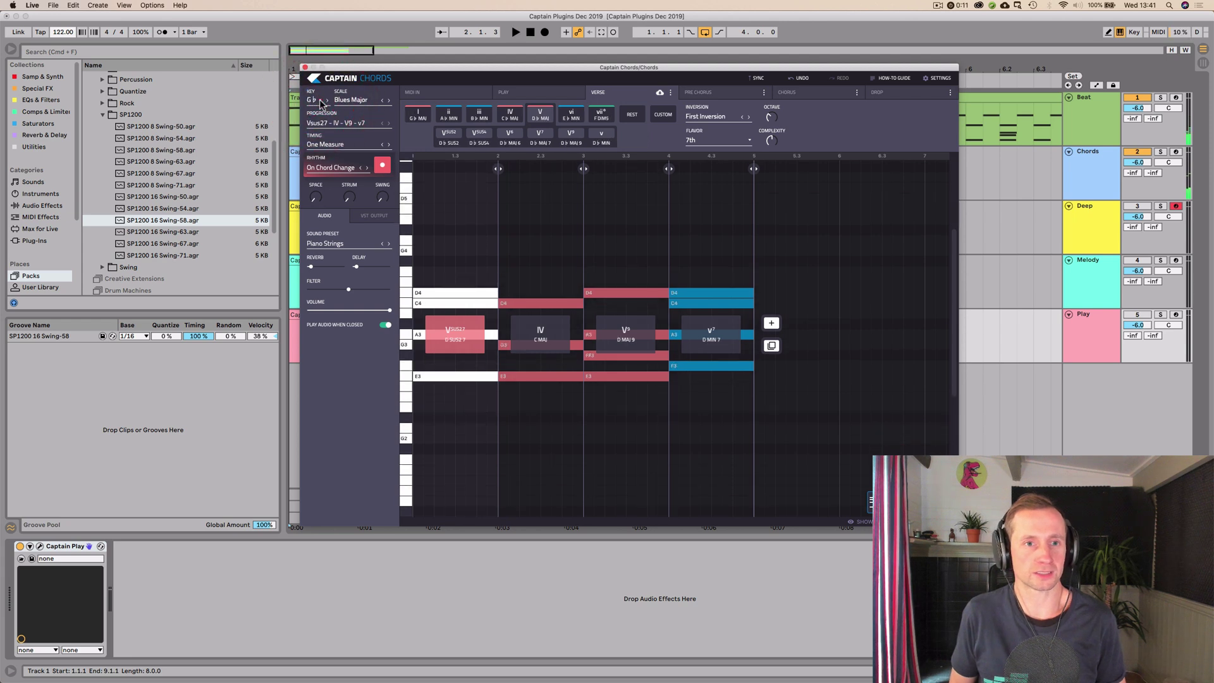
pyautogui.click(319, 101)
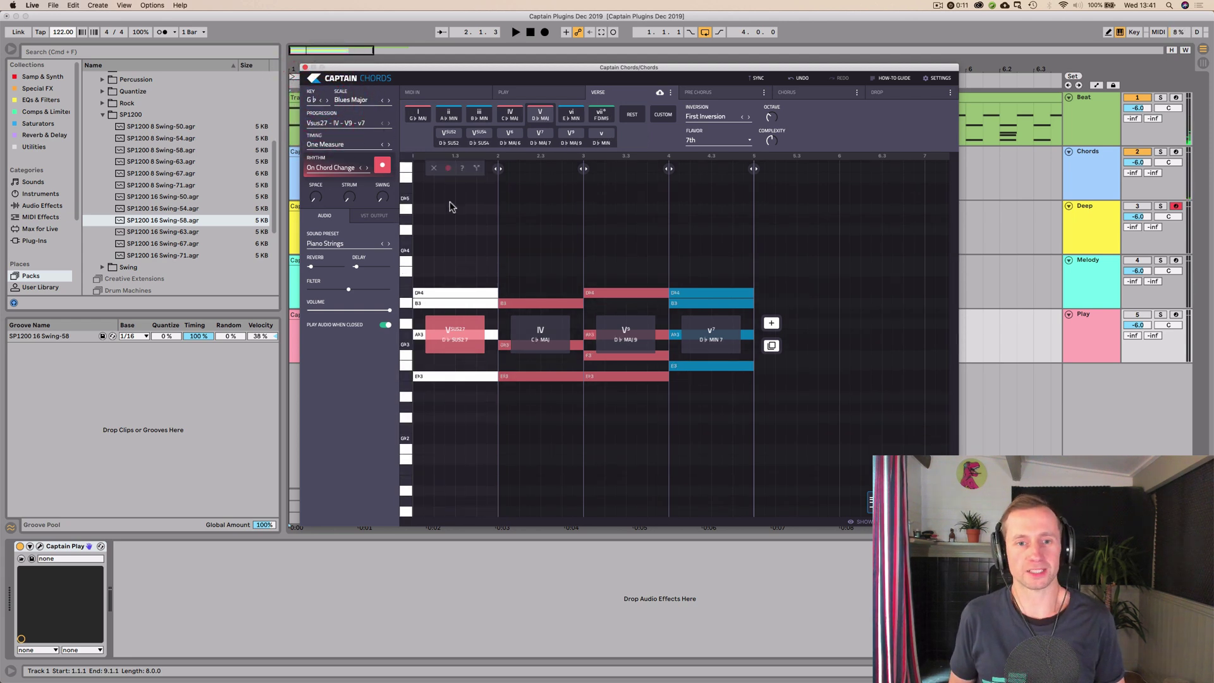
pyautogui.press('space')
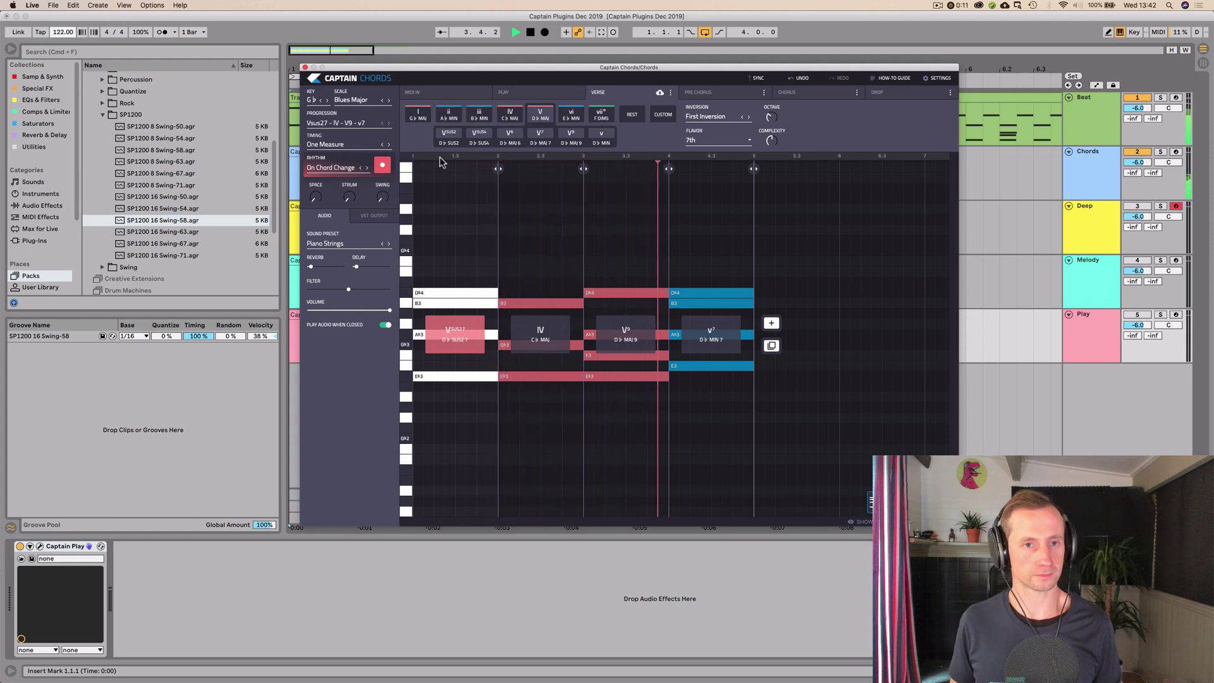
pyautogui.press('space')
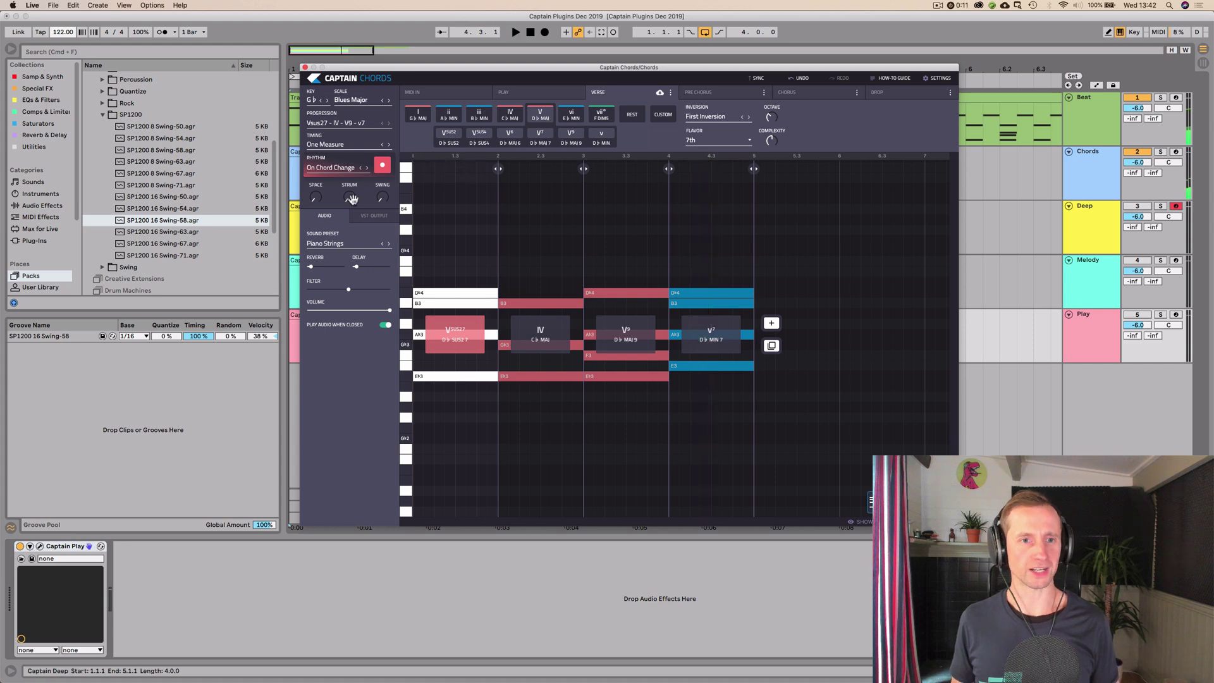
pyautogui.moveTo(386, 68); pyautogui.dragTo(459, 198)
# Select the Beat track and briefly open then close its Captain Beat plugin window
pyautogui.click(1104, 100)
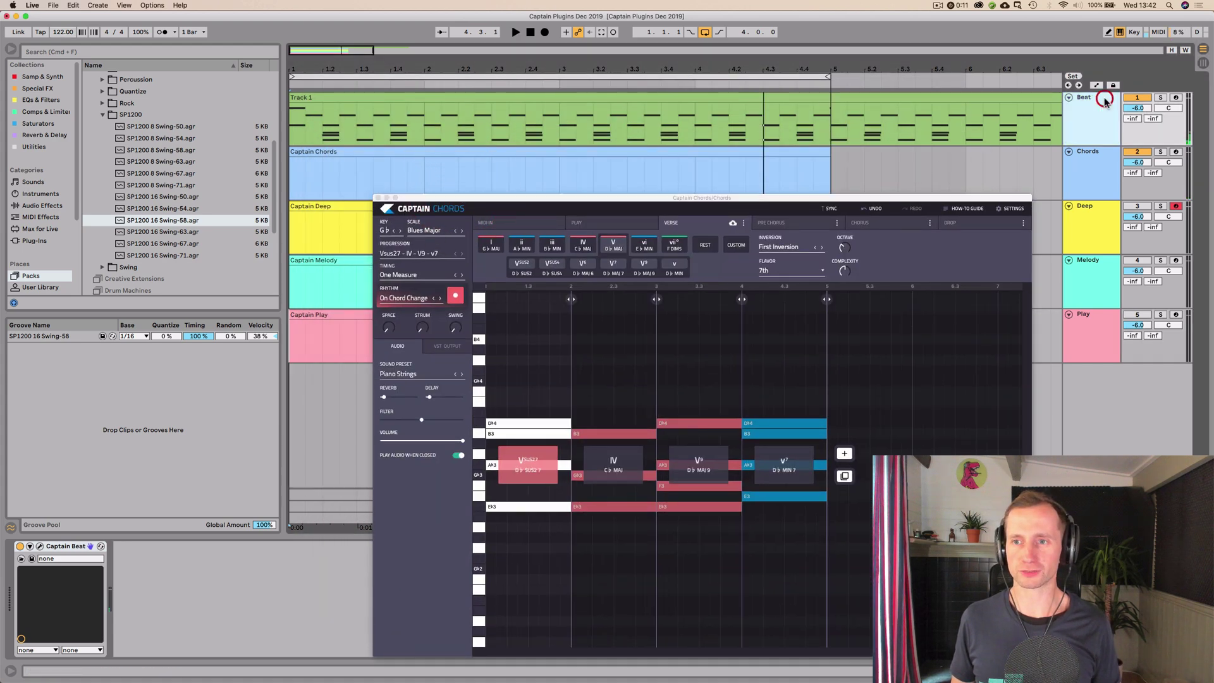
pyautogui.click(1138, 162)
pyautogui.click(1096, 117)
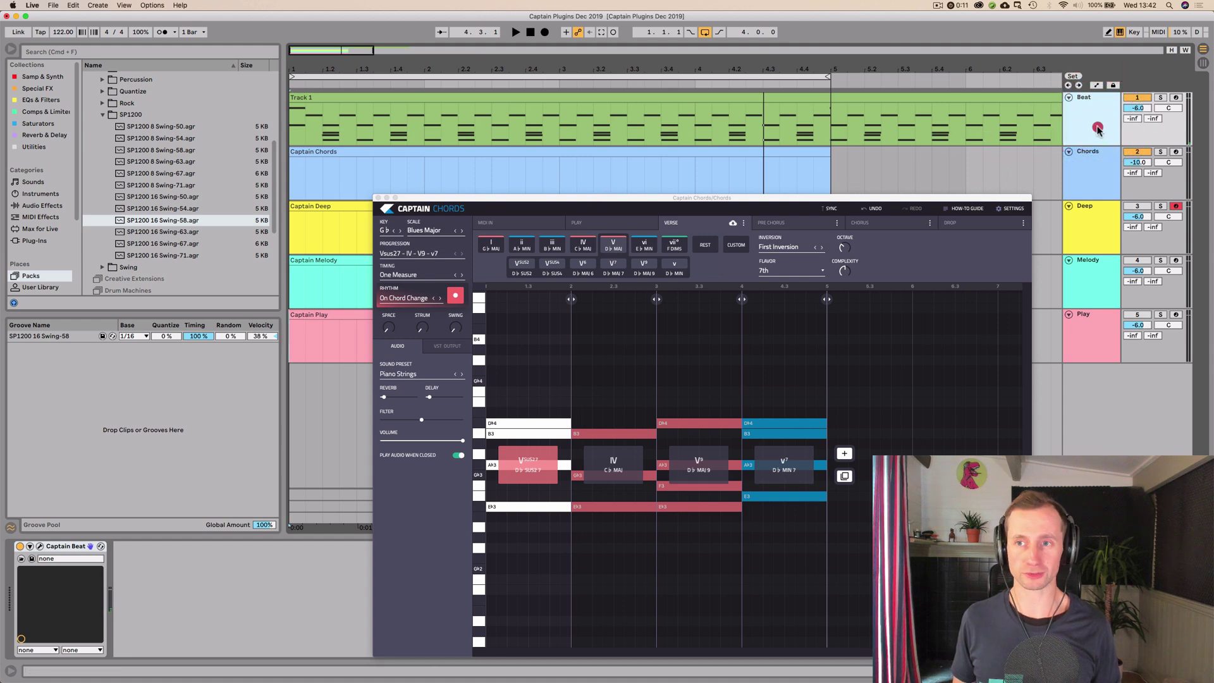
pyautogui.click(39, 547)
pyautogui.click(443, 188)
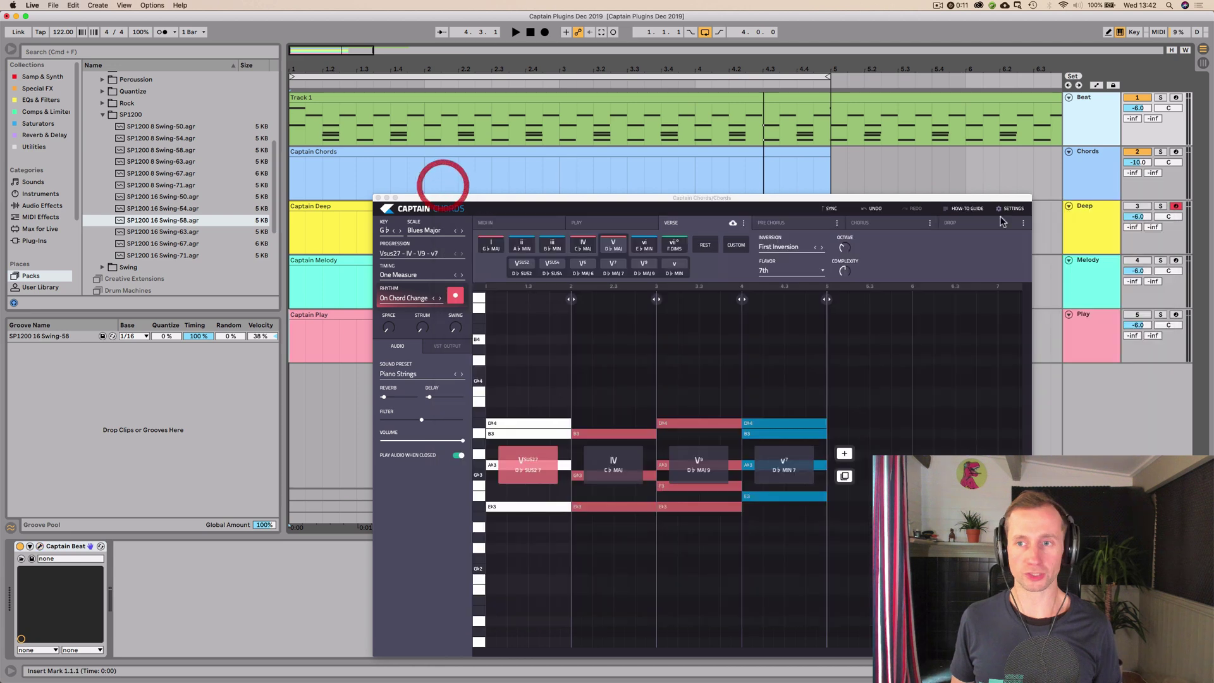
# Group the Chords through Play tracks with Cmd+G and begin renaming the group track
pyautogui.click(1083, 184)
pyautogui.keyDown('shift'); pyautogui.click(1082, 337); pyautogui.keyUp('shift')
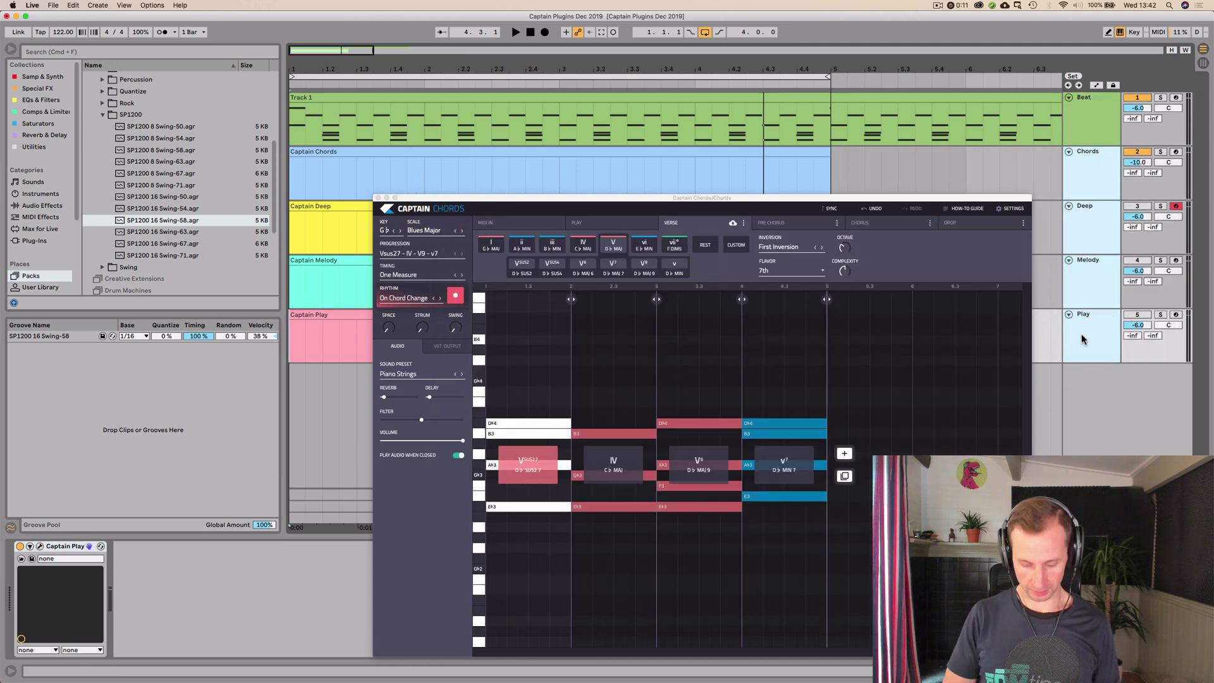
pyautogui.press('super+g')
pyautogui.click(1082, 151)
pyautogui.press('super+r')
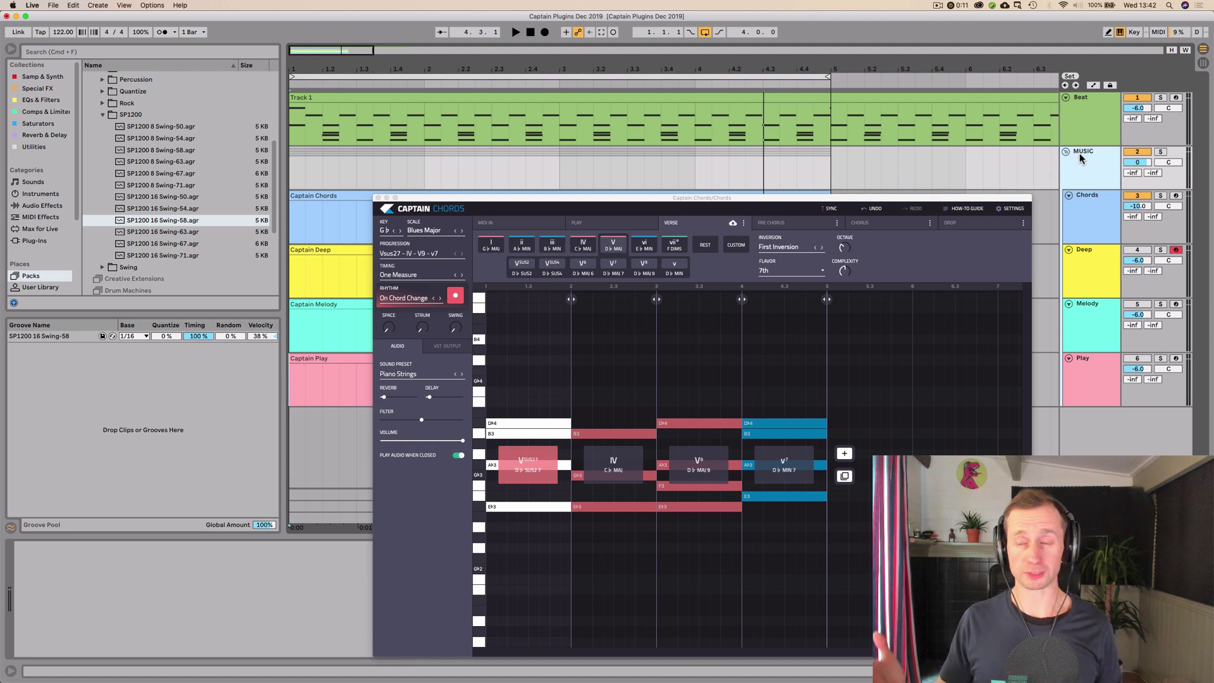
# Add LFOTool from the Utilities collection to the MUSIC group track
pyautogui.click(1083, 203)
pyautogui.click(1092, 177)
pyautogui.click(103, 114)
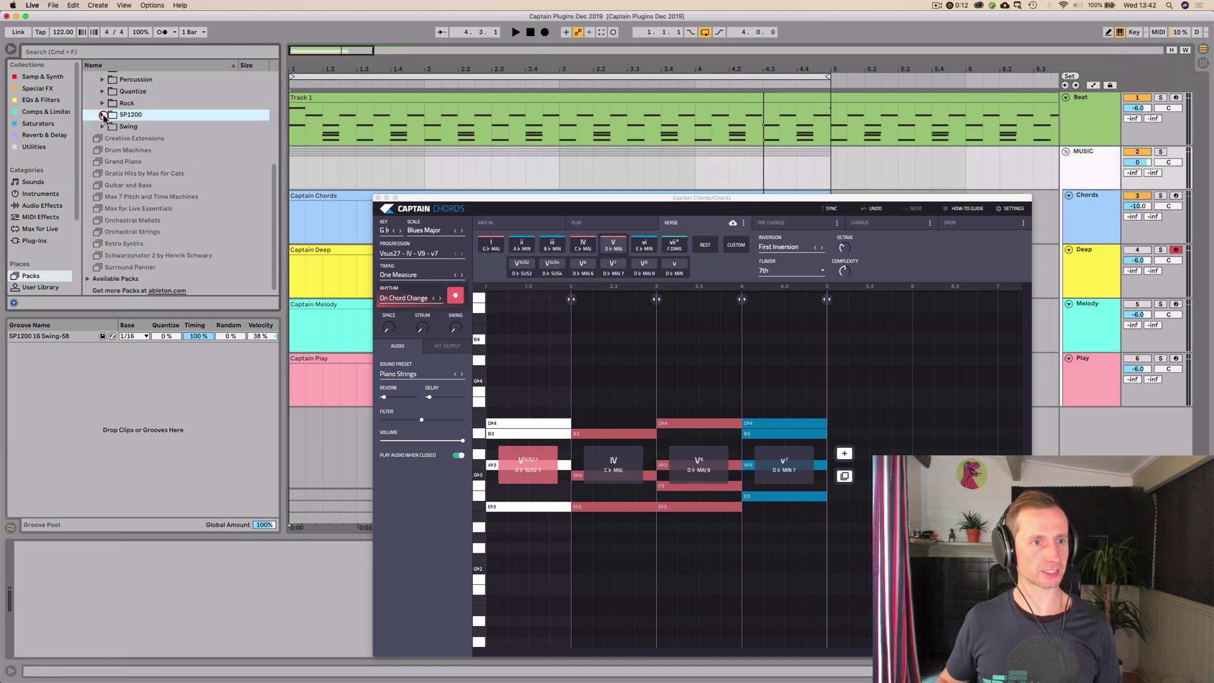
pyautogui.click(33, 146)
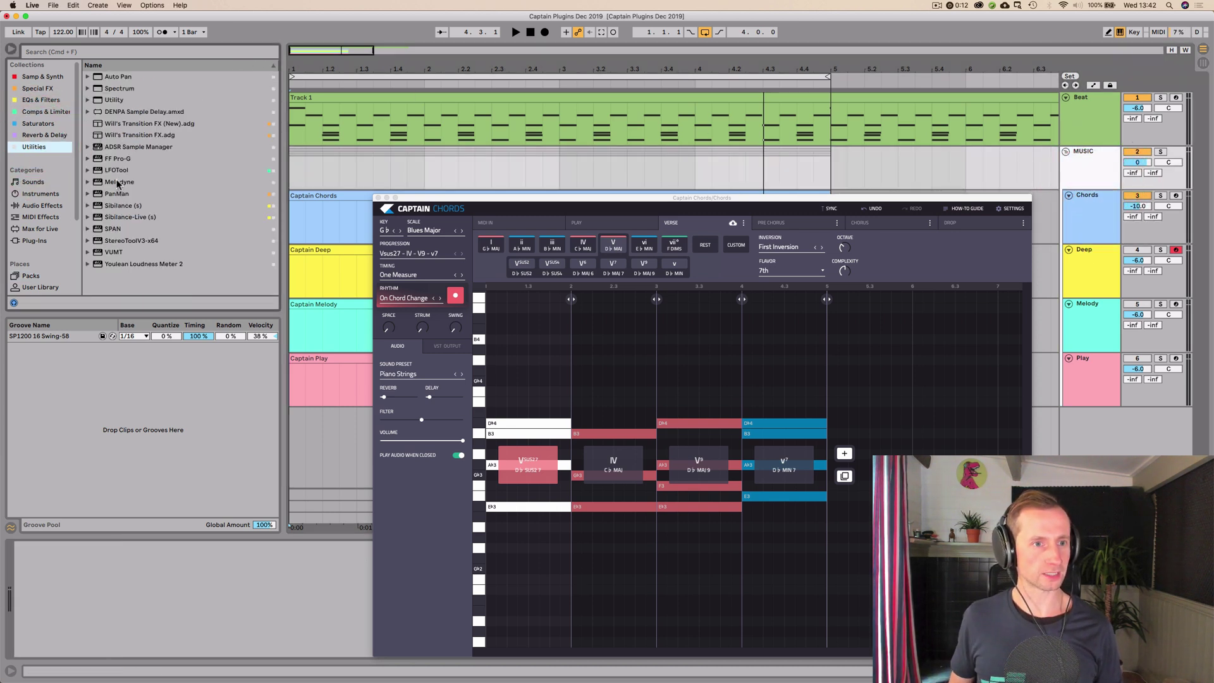
pyautogui.click(117, 172)
pyautogui.moveTo(117, 594); pyautogui.dragTo(115, 591)
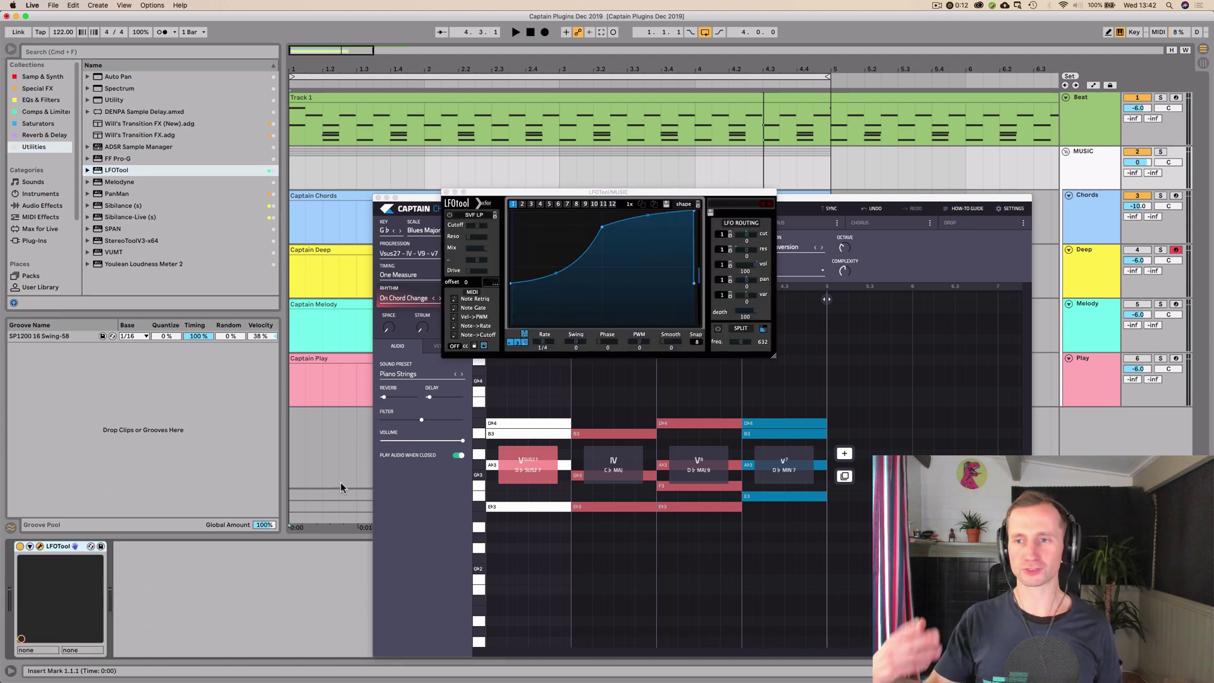
# Step the LFOTool curve through SC2 to shape SC3 during playback, then close its window
pyautogui.press('space')
pyautogui.click(698, 206)
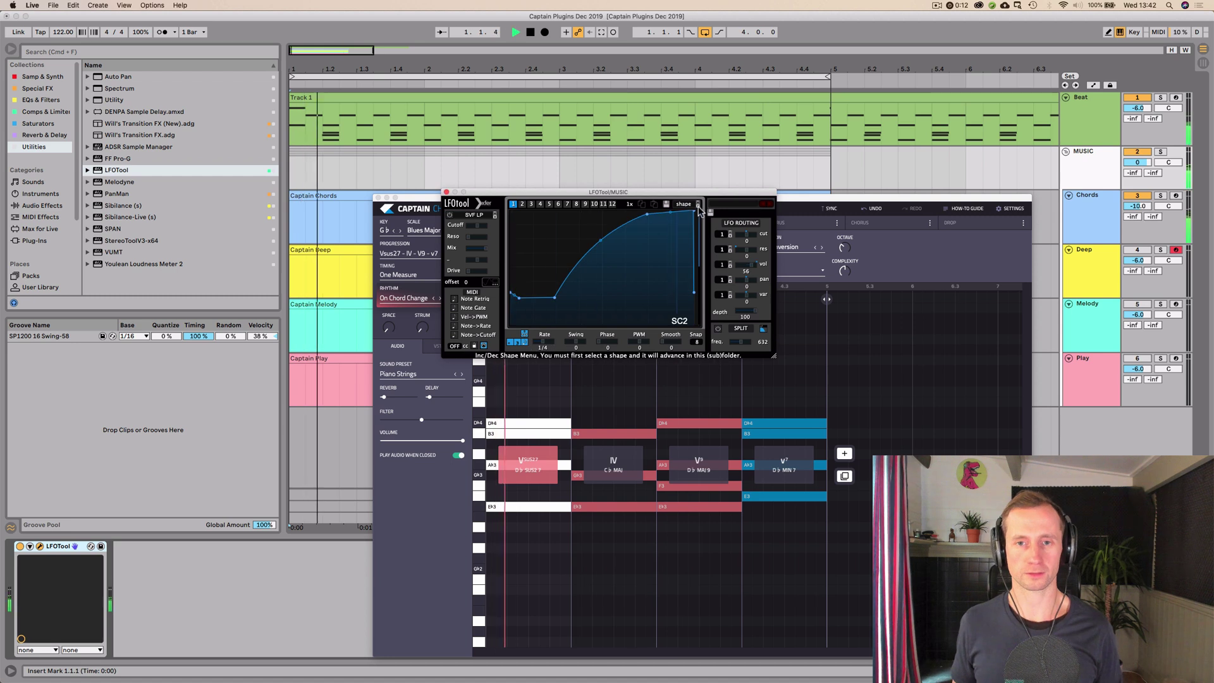
pyautogui.click(698, 206)
pyautogui.click(698, 206)
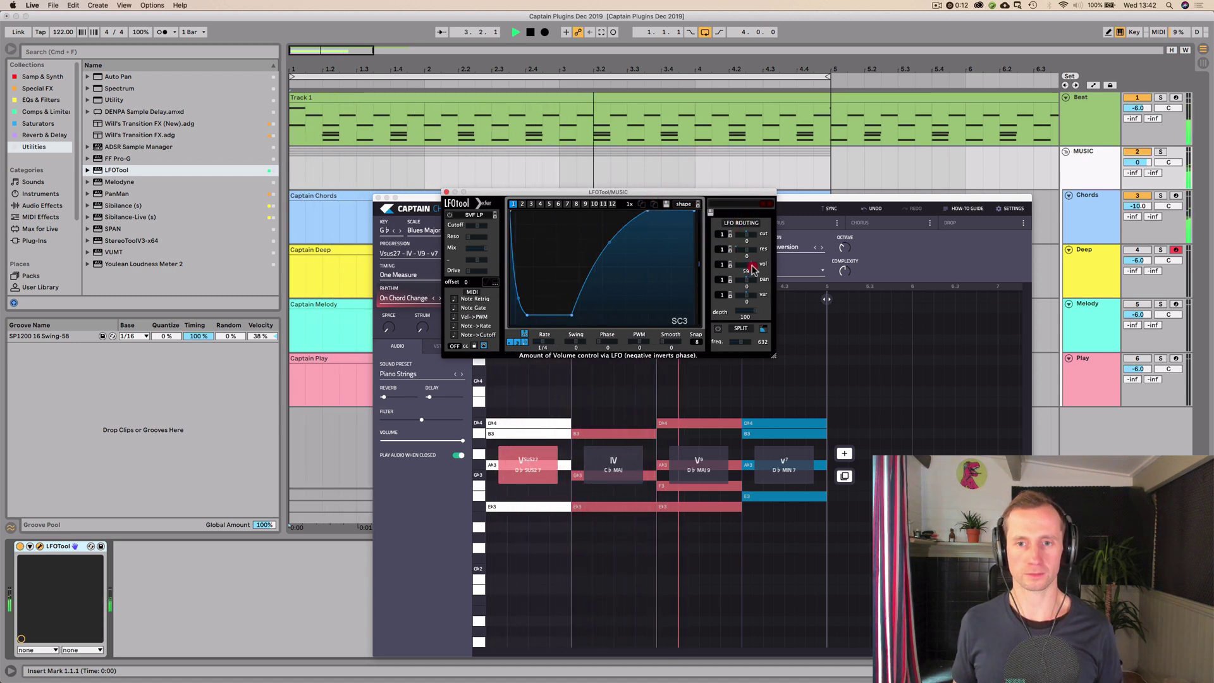
pyautogui.scroll(5, 746, 266)
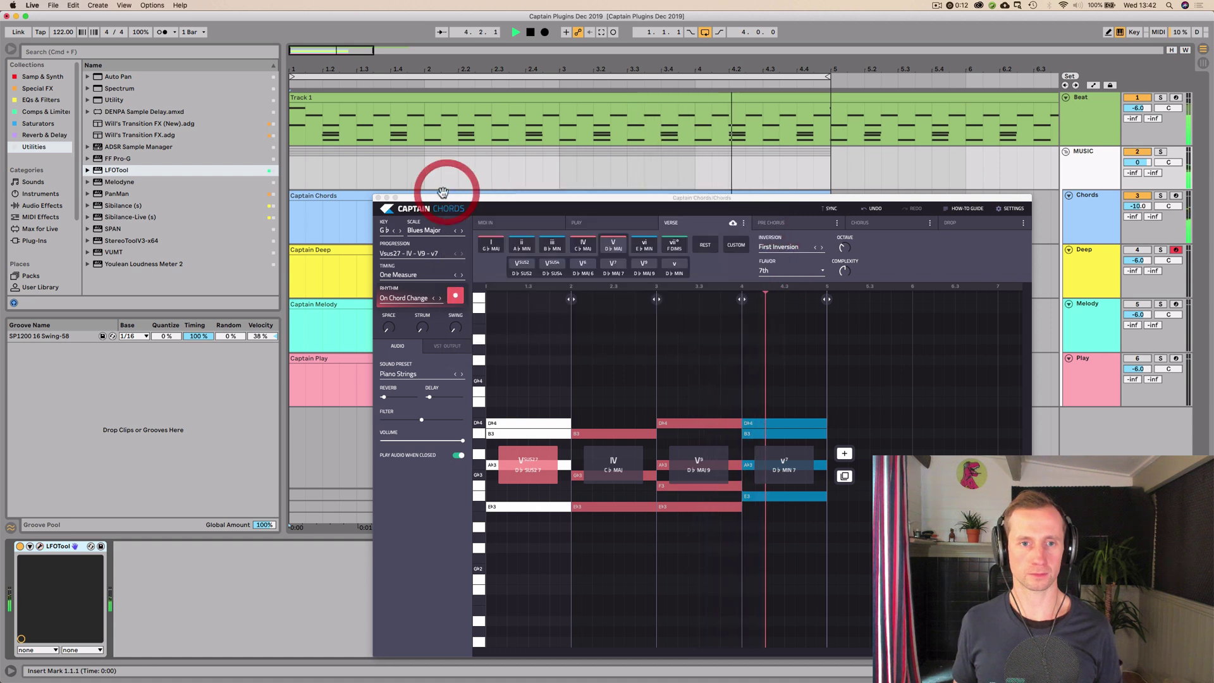
pyautogui.click(446, 192)
# Try the Organ and Old Timey sound presets, settling on Organ Key for the chords
pyautogui.press('space')
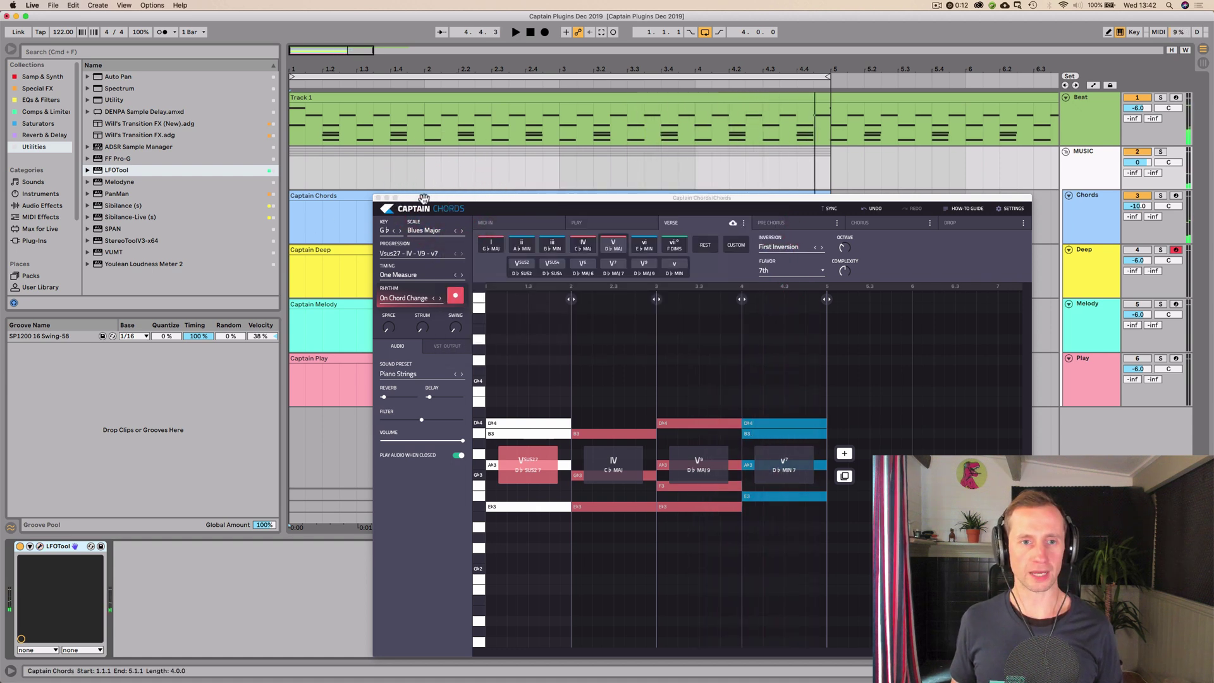
pyautogui.moveTo(424, 199); pyautogui.dragTo(309, 85)
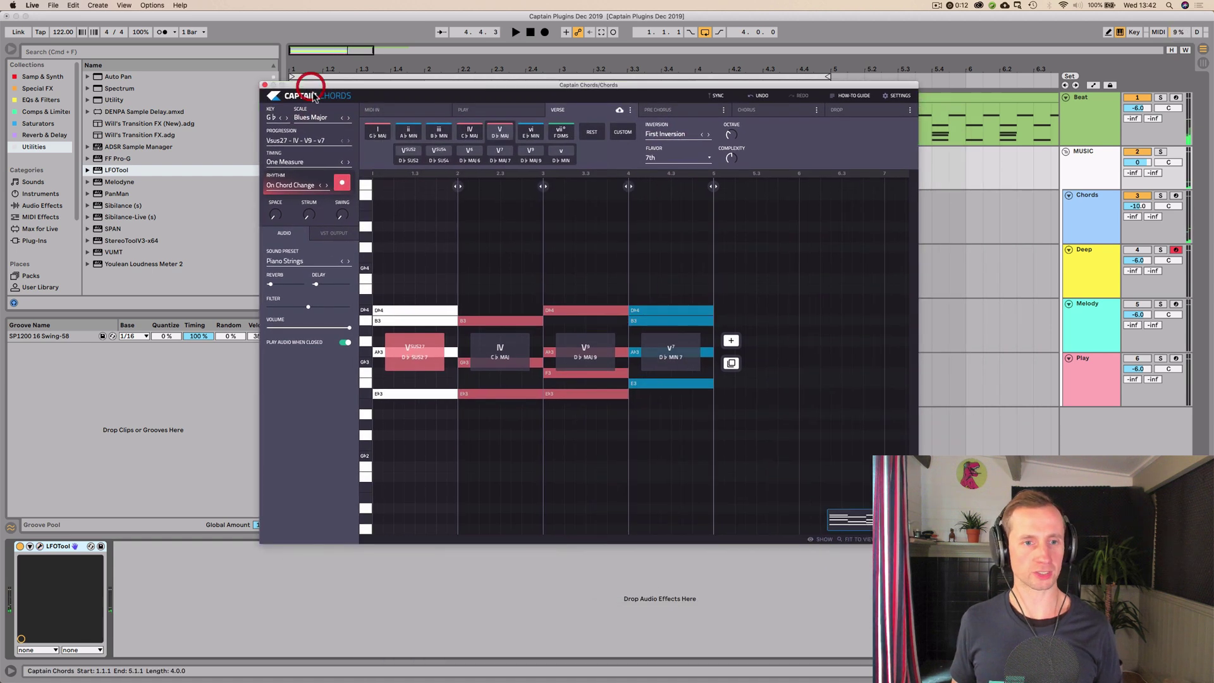
pyautogui.click(288, 262)
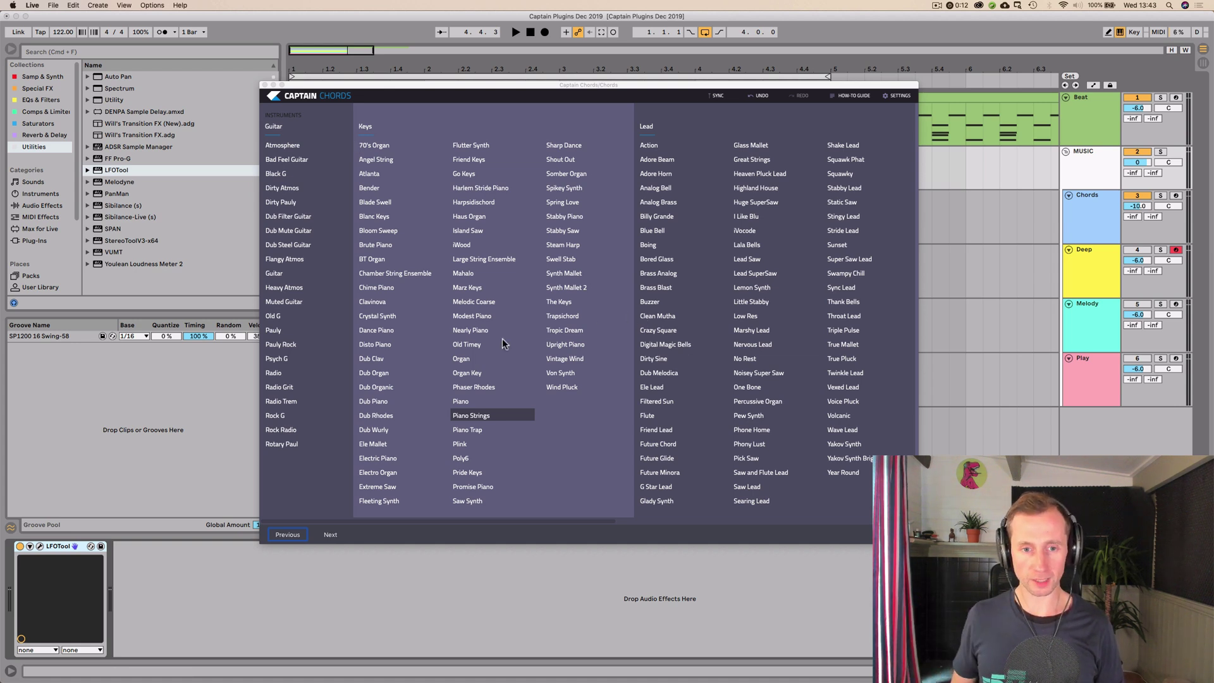
pyautogui.click(455, 364)
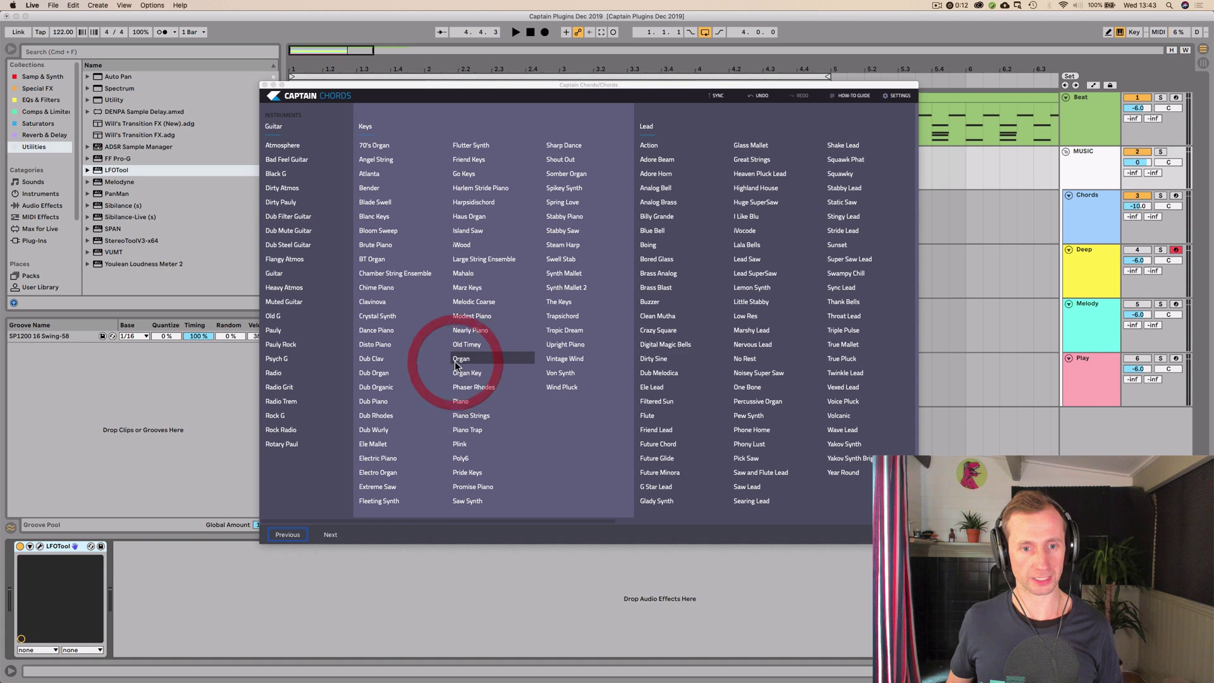
pyautogui.press('Down')
pyautogui.press('Up')
pyautogui.press('Up')
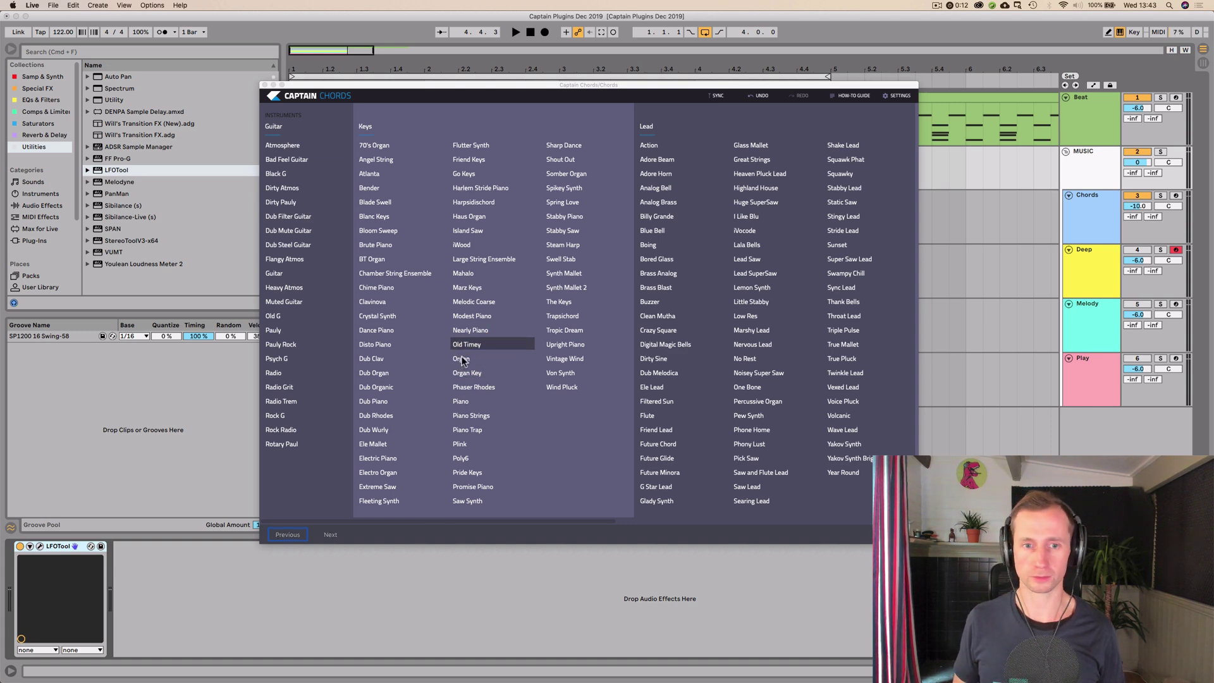
pyautogui.click(469, 341)
pyautogui.press('space')
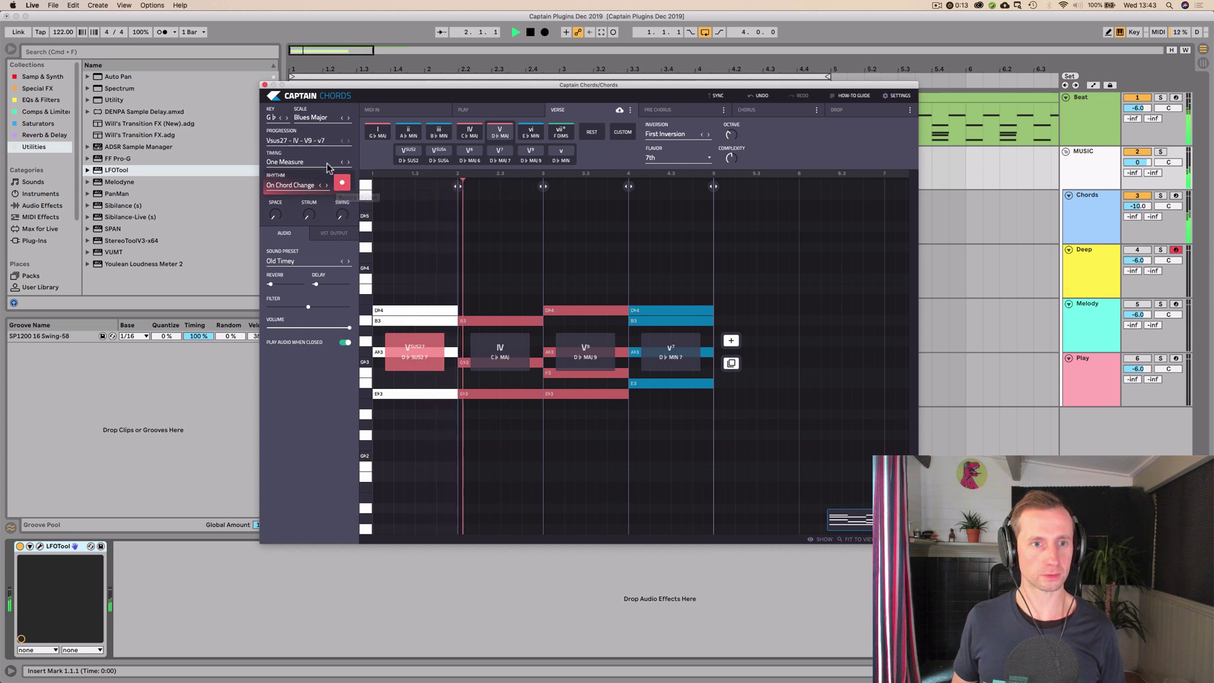
pyautogui.click(348, 261)
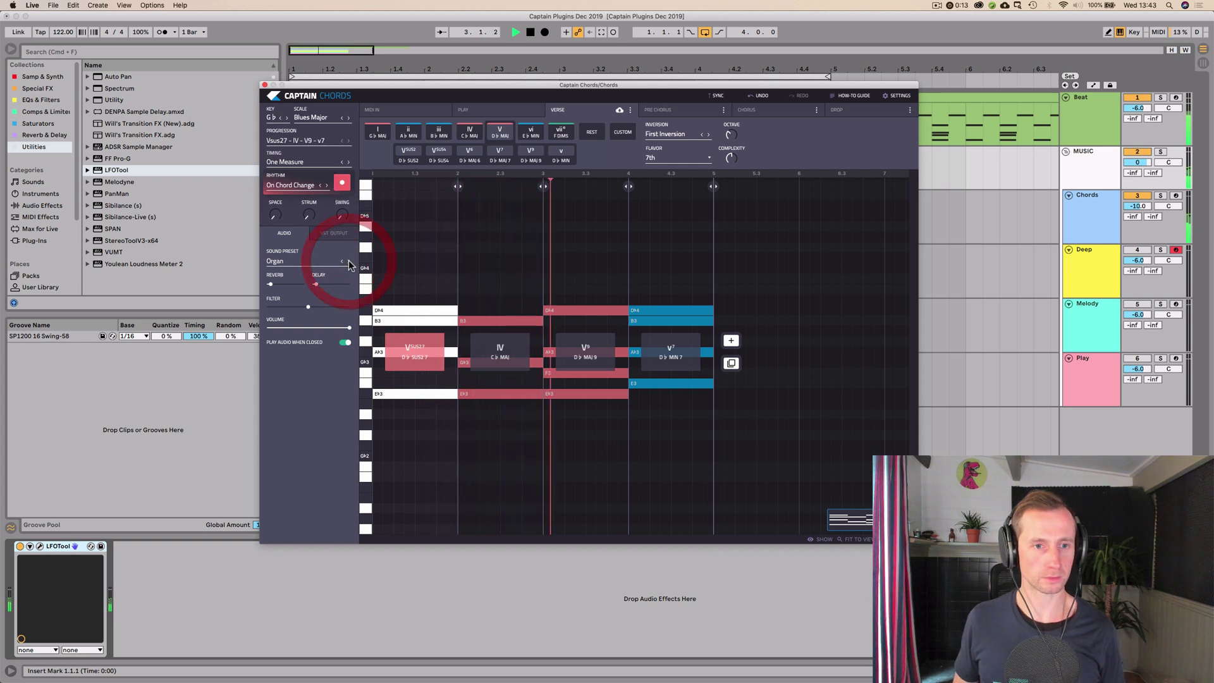
pyautogui.click(348, 262)
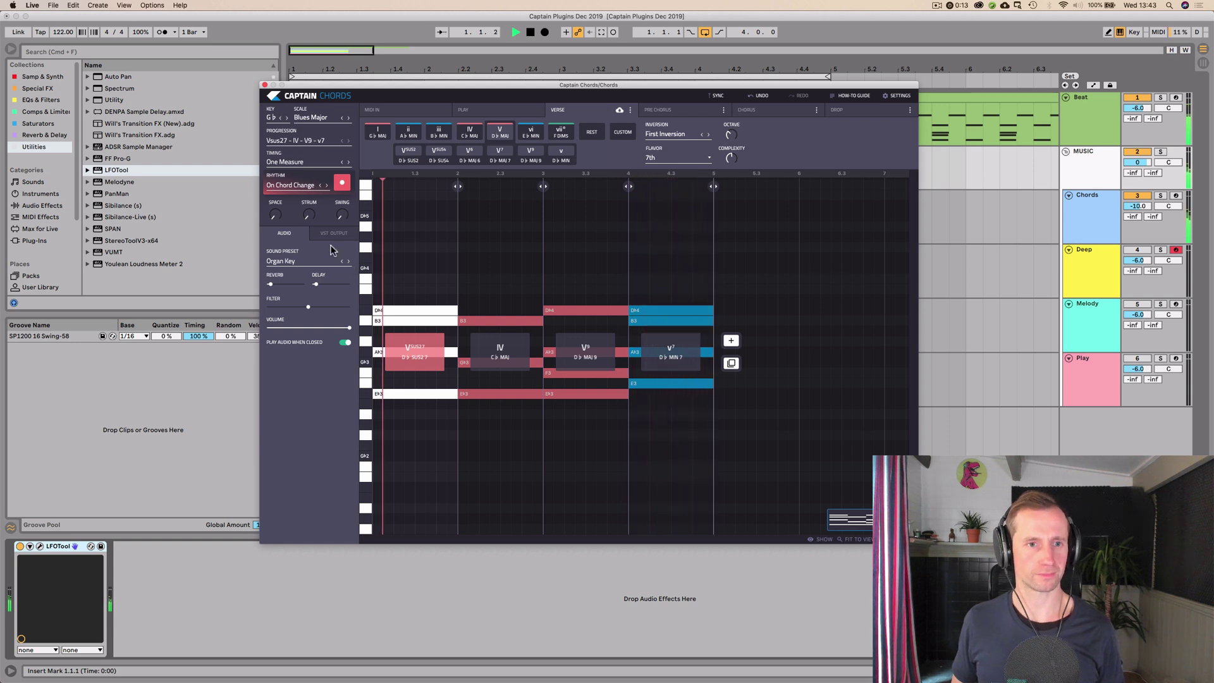
# Try shorter note spacing before restoring legato, lower the filter, raise reverb, and close Captain Chords
pyautogui.click(275, 212)
pyautogui.moveTo(275, 211); pyautogui.dragTo(257, 158)
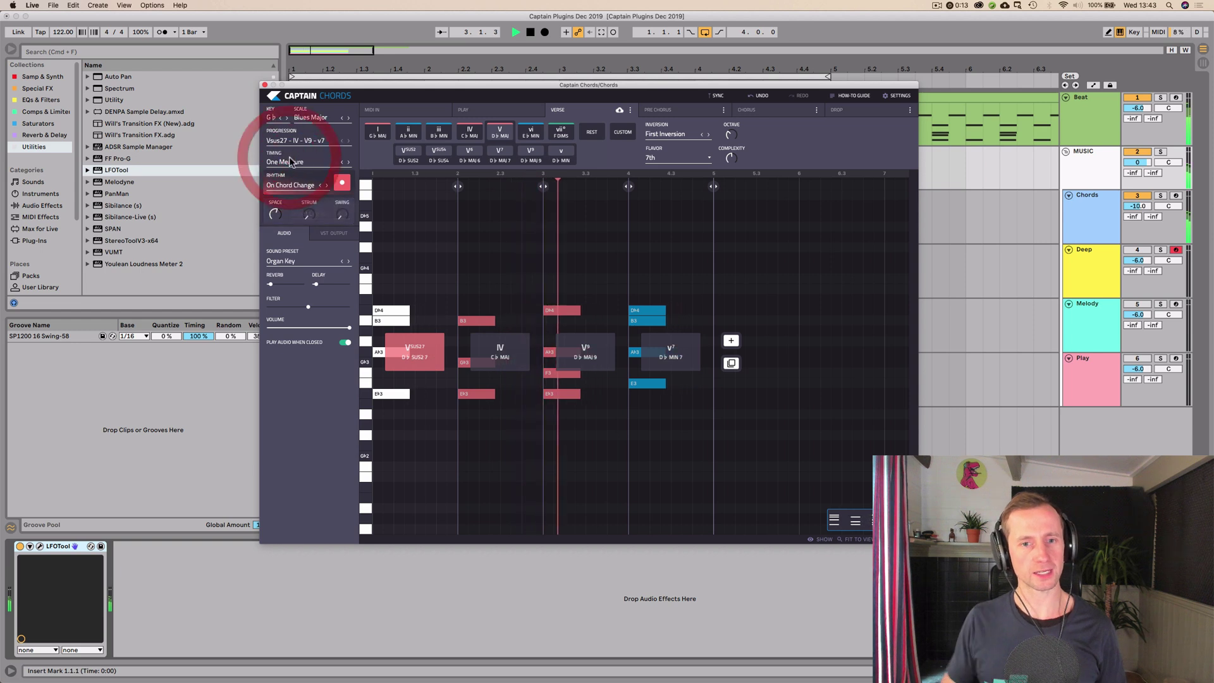
pyautogui.click(274, 220)
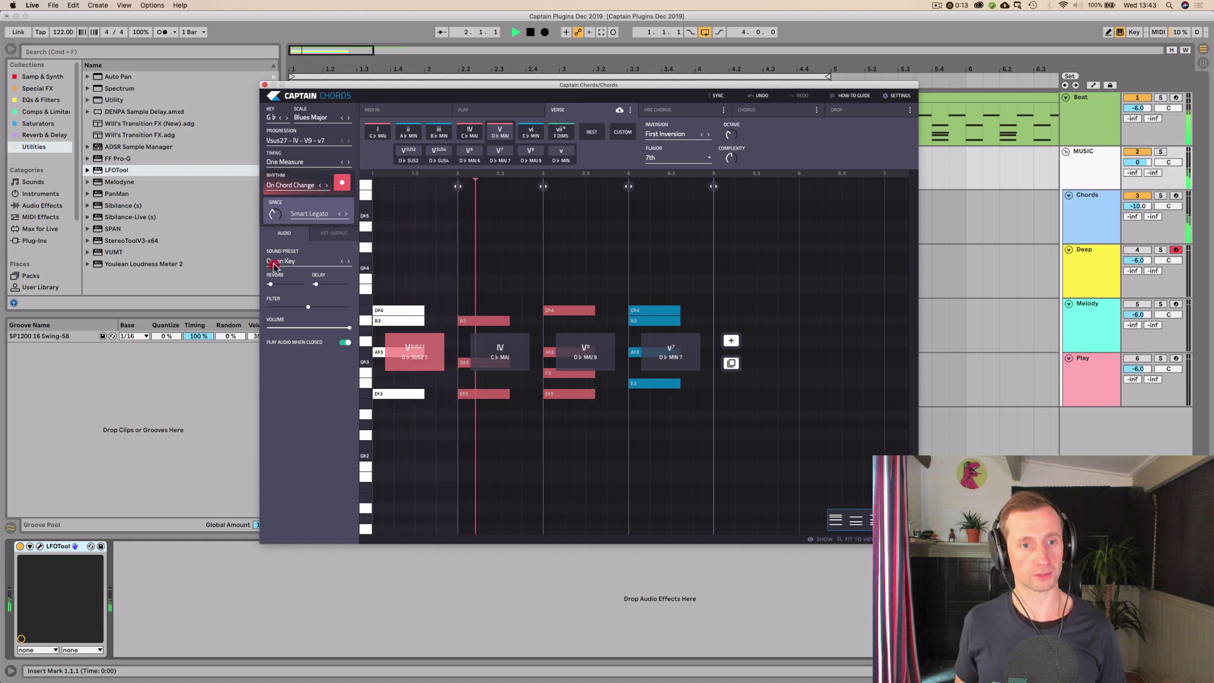
pyautogui.click(276, 218)
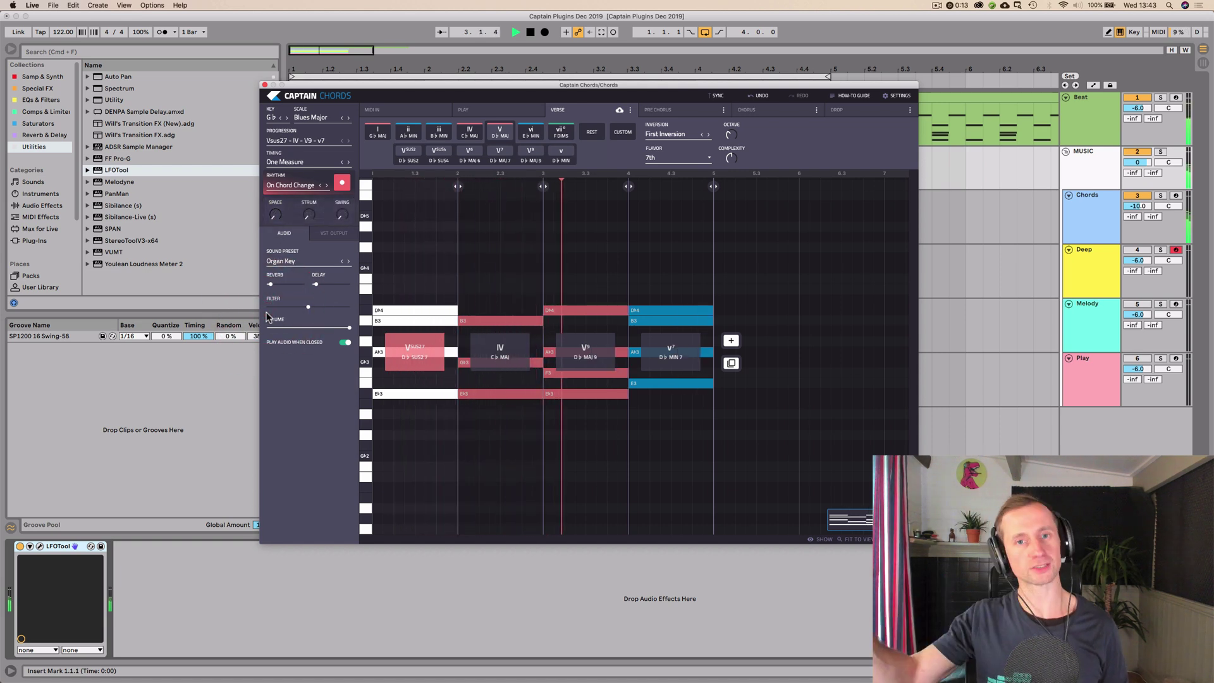
pyautogui.moveTo(303, 306); pyautogui.dragTo(282, 307)
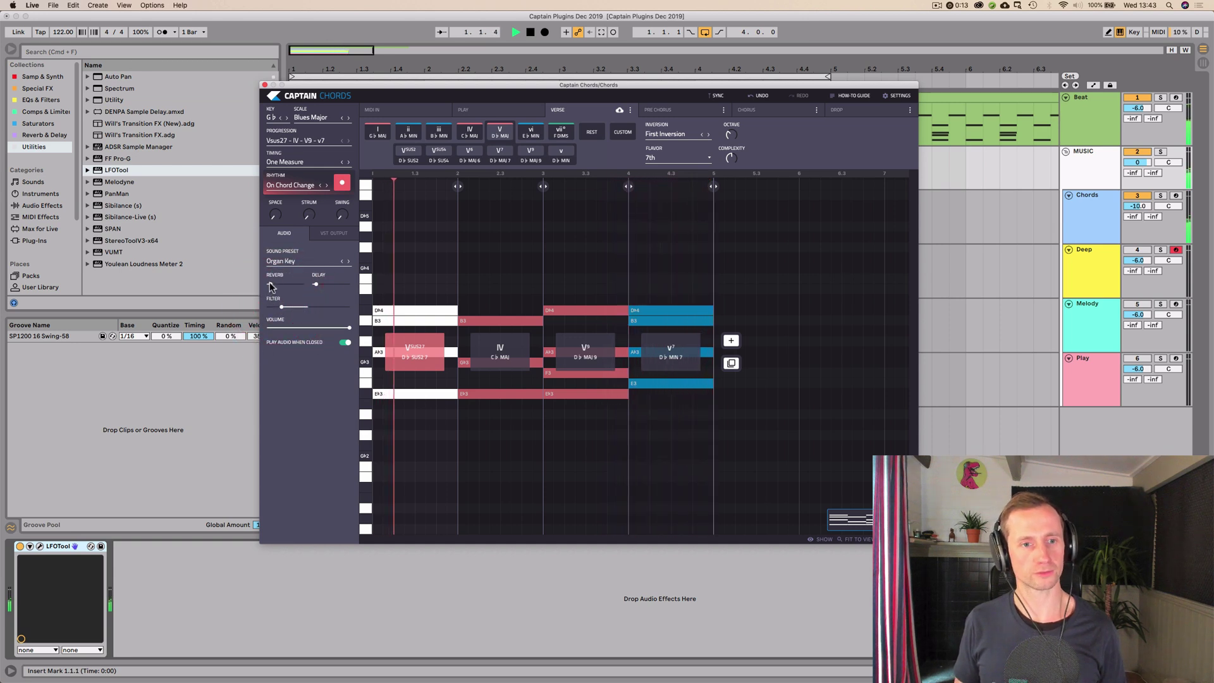
pyautogui.moveTo(270, 284); pyautogui.dragTo(291, 285)
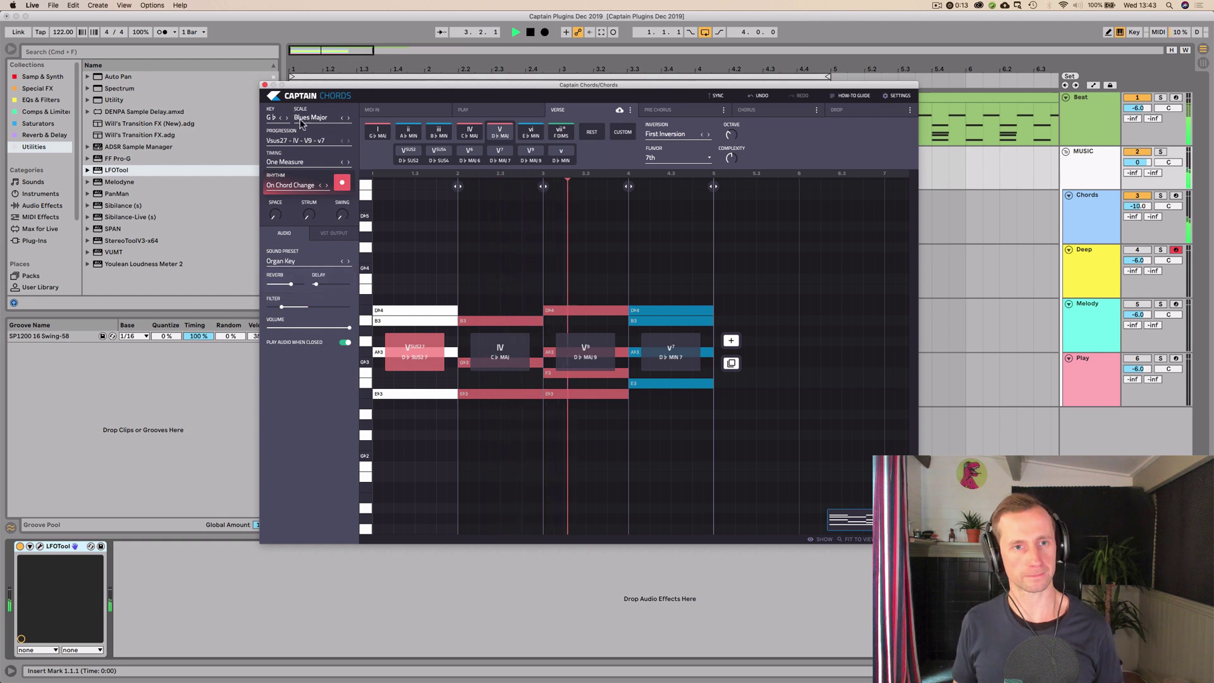
pyautogui.click(264, 84)
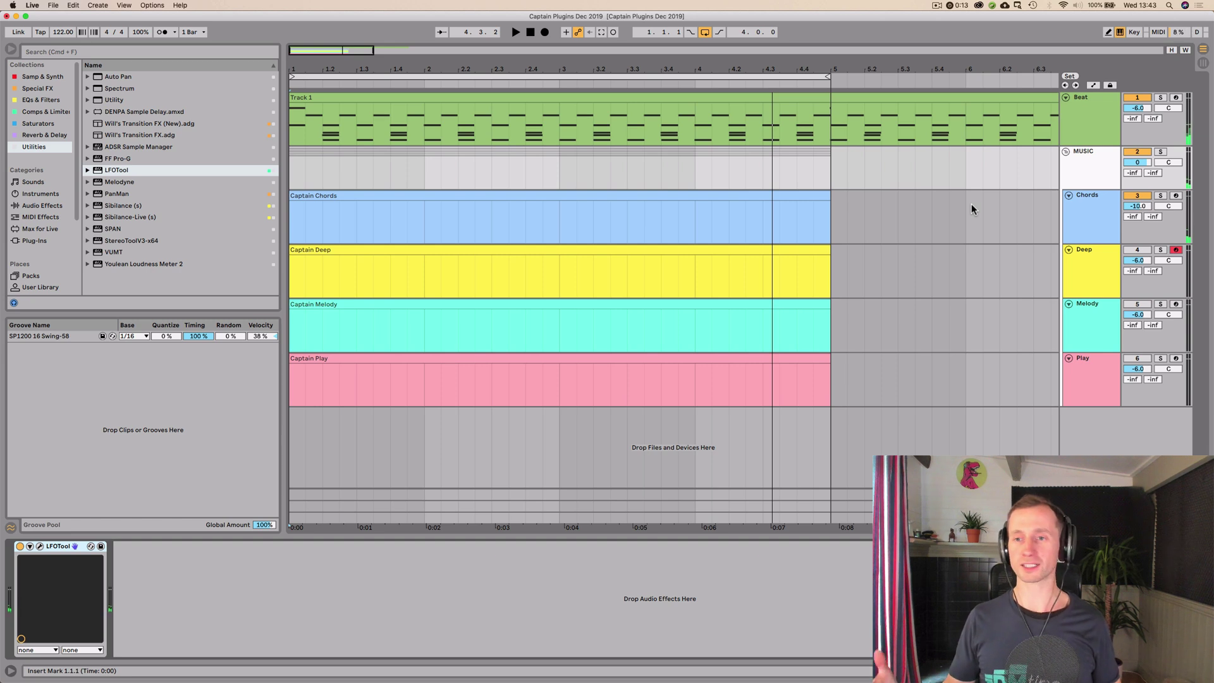
# Select the Deep bass track and re-enable its track activator to show Captain Deep
pyautogui.click(1075, 203)
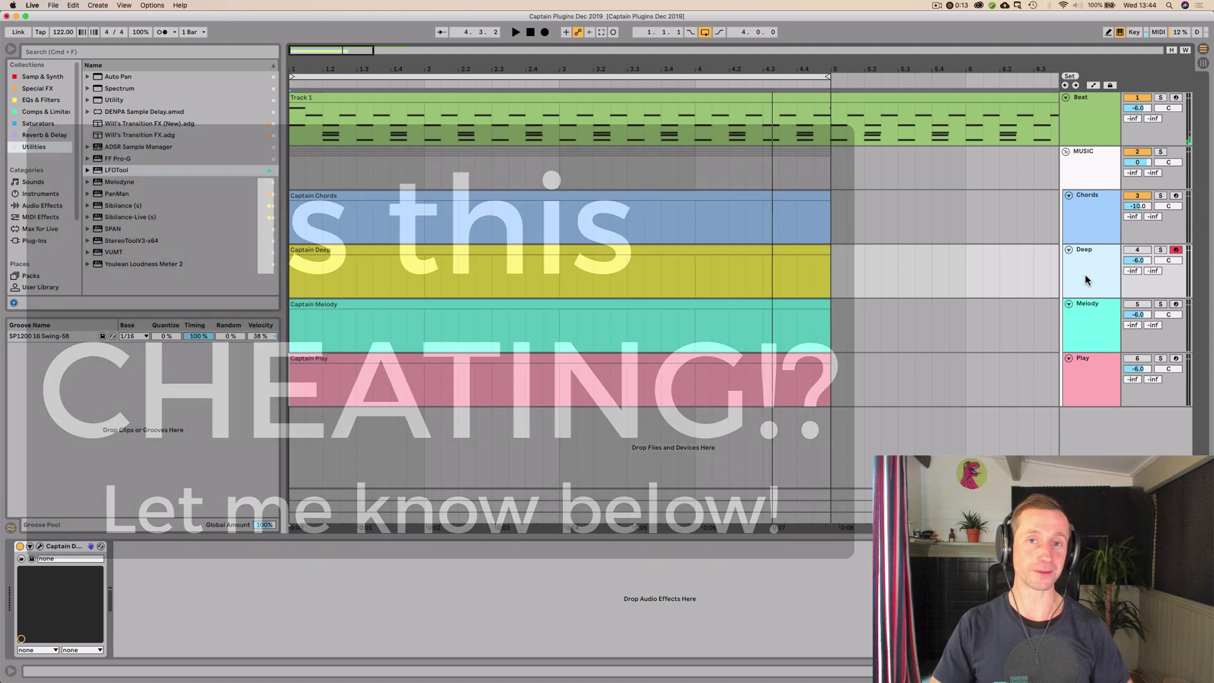
pyautogui.click(1084, 266)
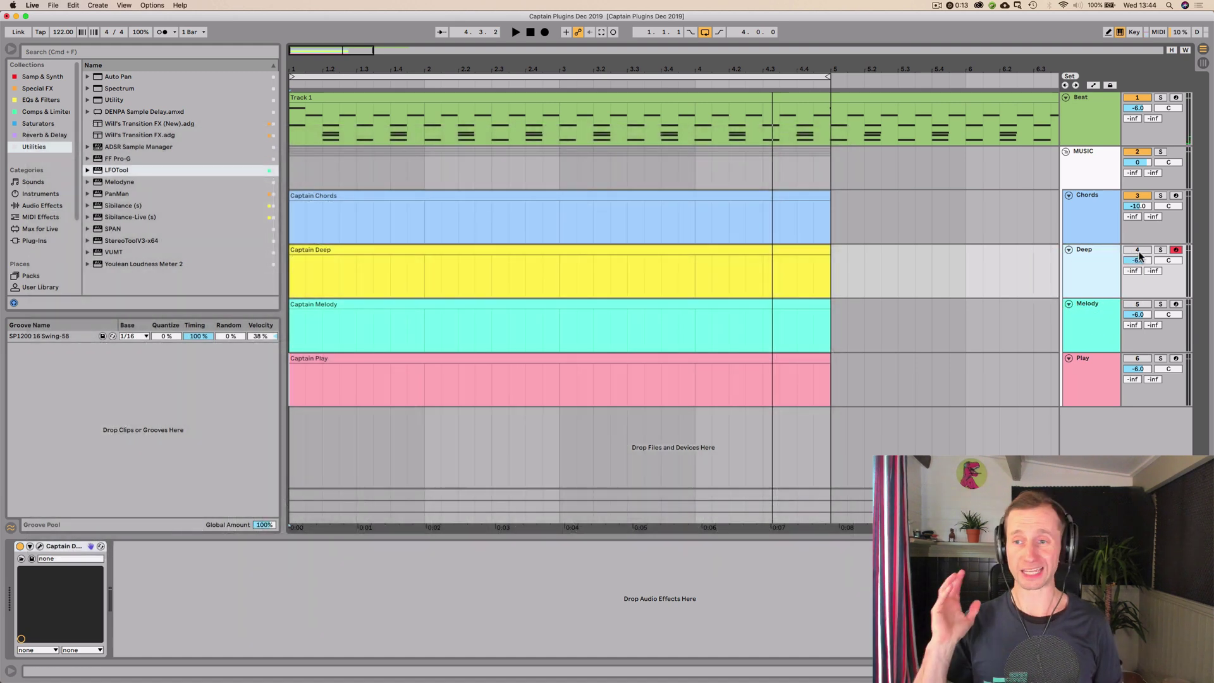
pyautogui.click(1137, 251)
pyautogui.click(1095, 269)
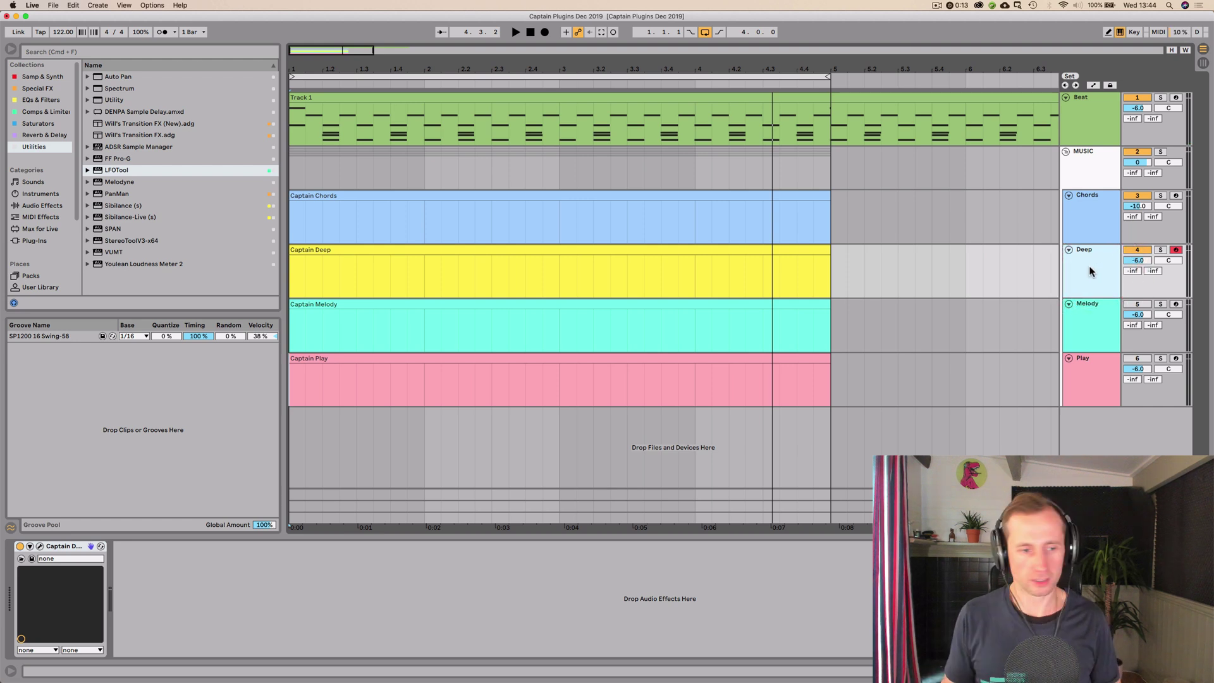
# Open Captain Deep, connect it to Captain Chords, and enlarge its window
pyautogui.click(39, 547)
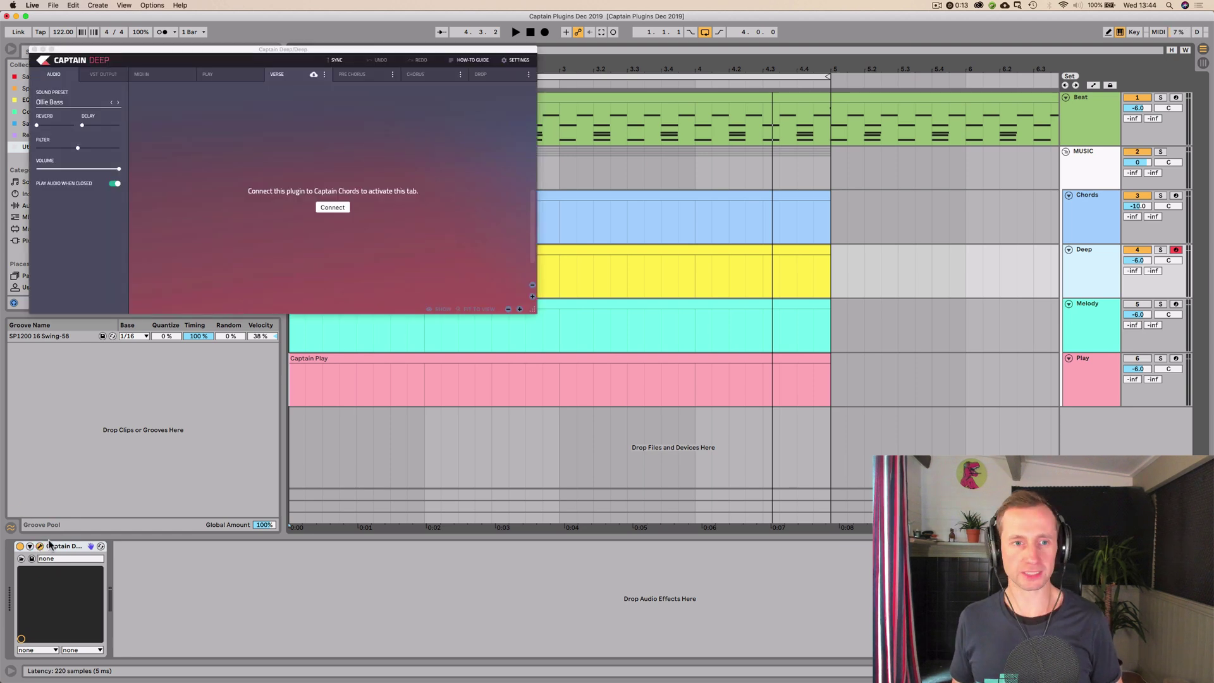
pyautogui.moveTo(236, 49); pyautogui.dragTo(318, 179)
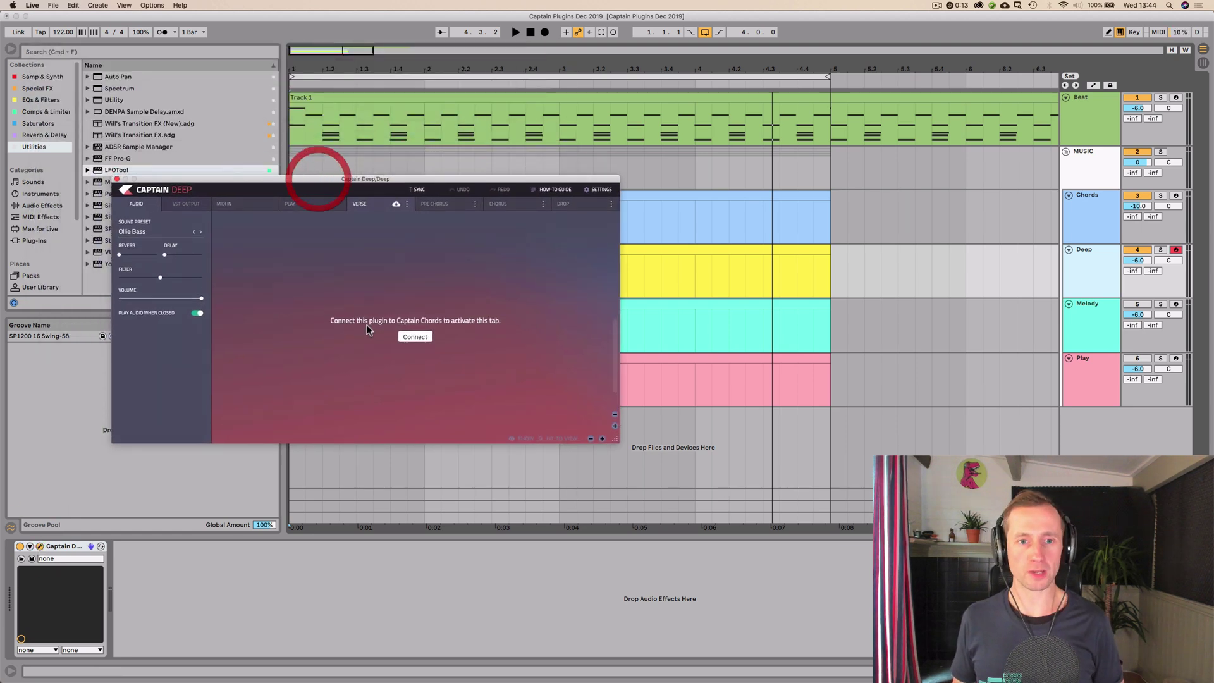
pyautogui.click(408, 338)
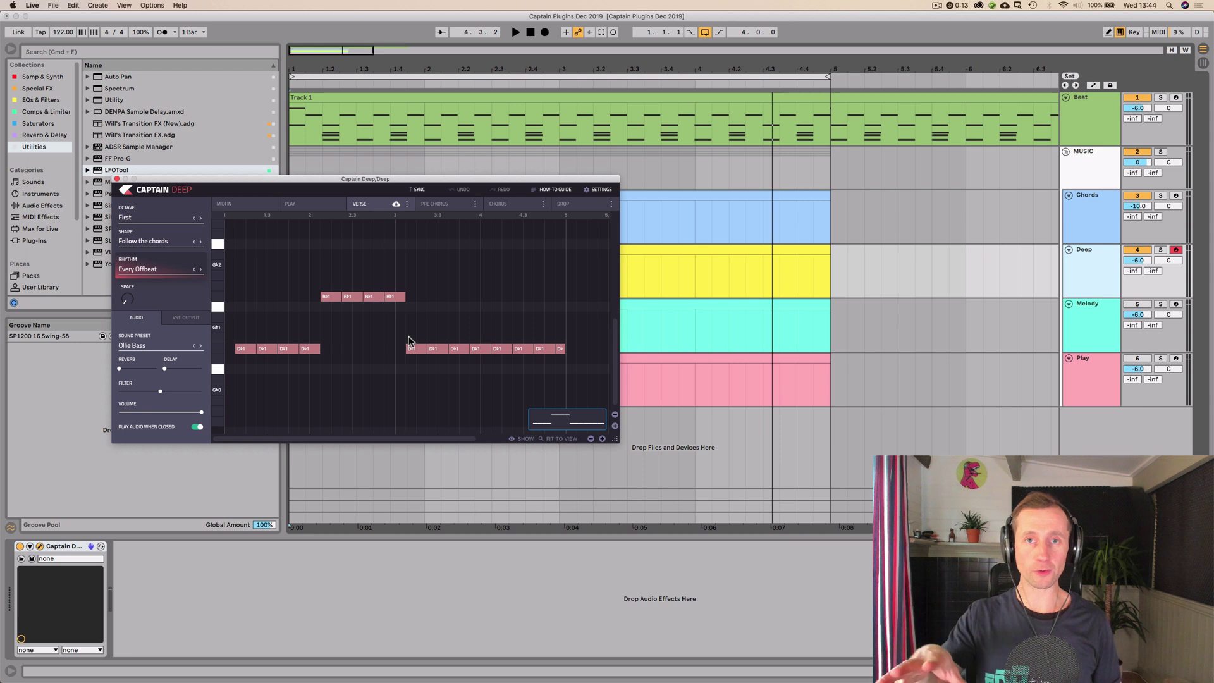
pyautogui.moveTo(286, 180); pyautogui.dragTo(330, 142)
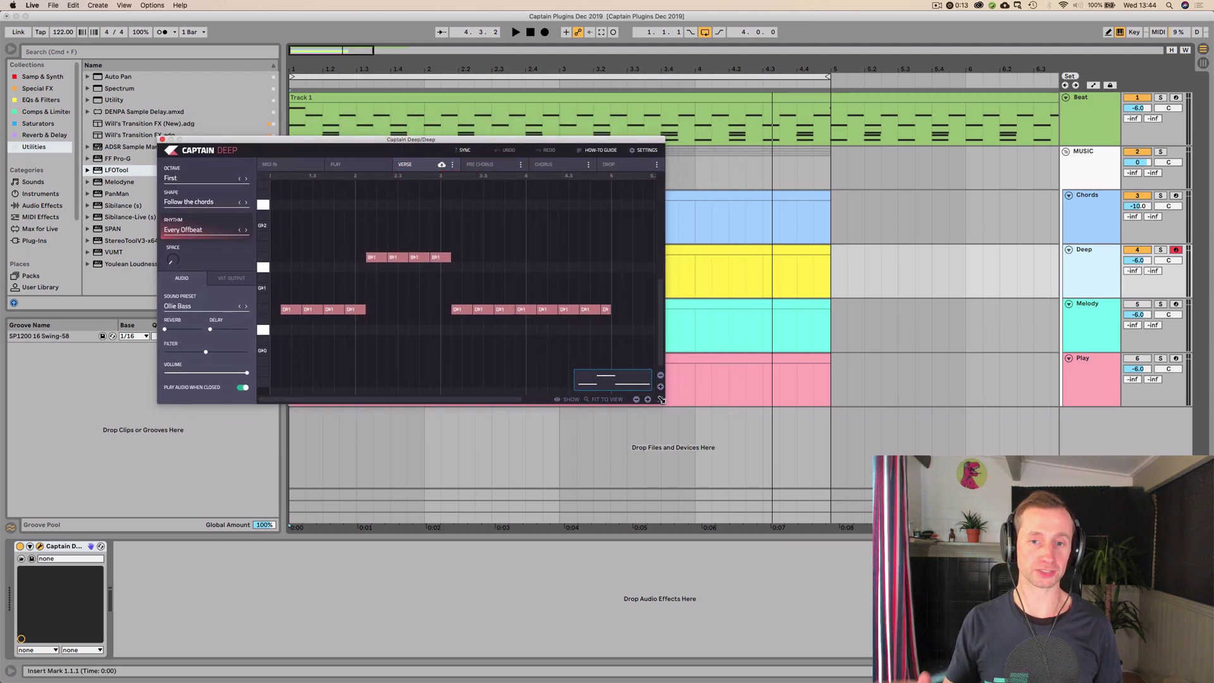
pyautogui.moveTo(662, 399); pyautogui.dragTo(792, 504)
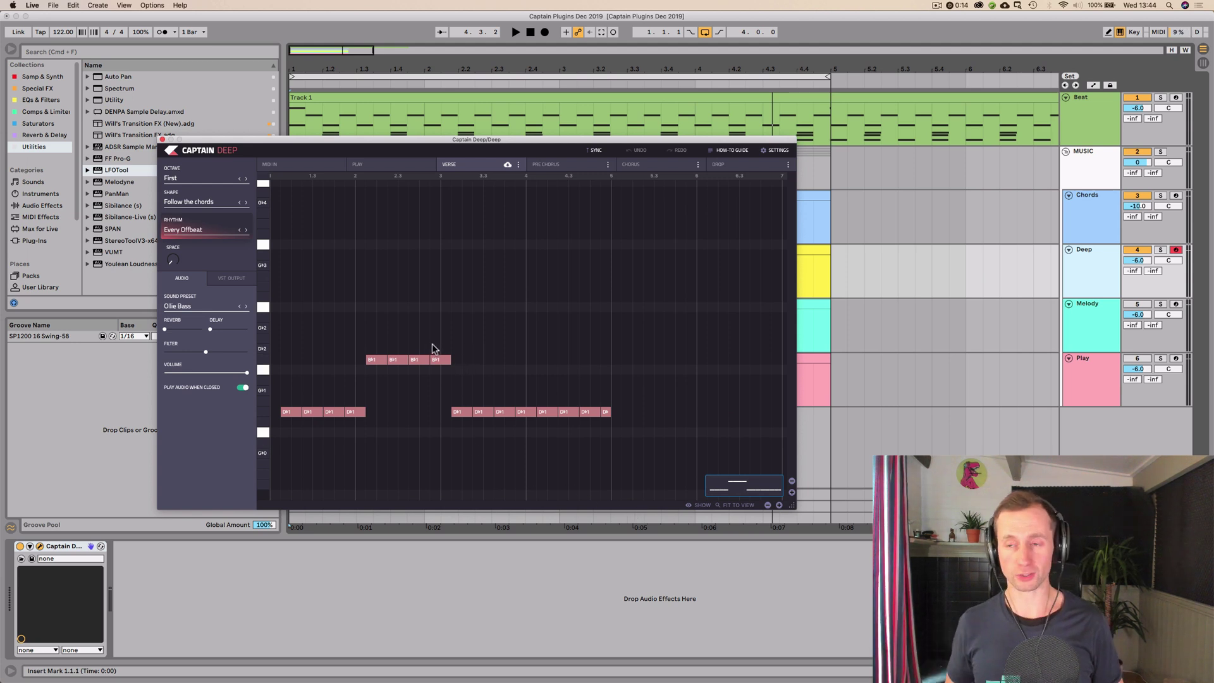
# Play the offbeat bass line and lower the Deep track volume to -6.5 dB
pyautogui.press('space')
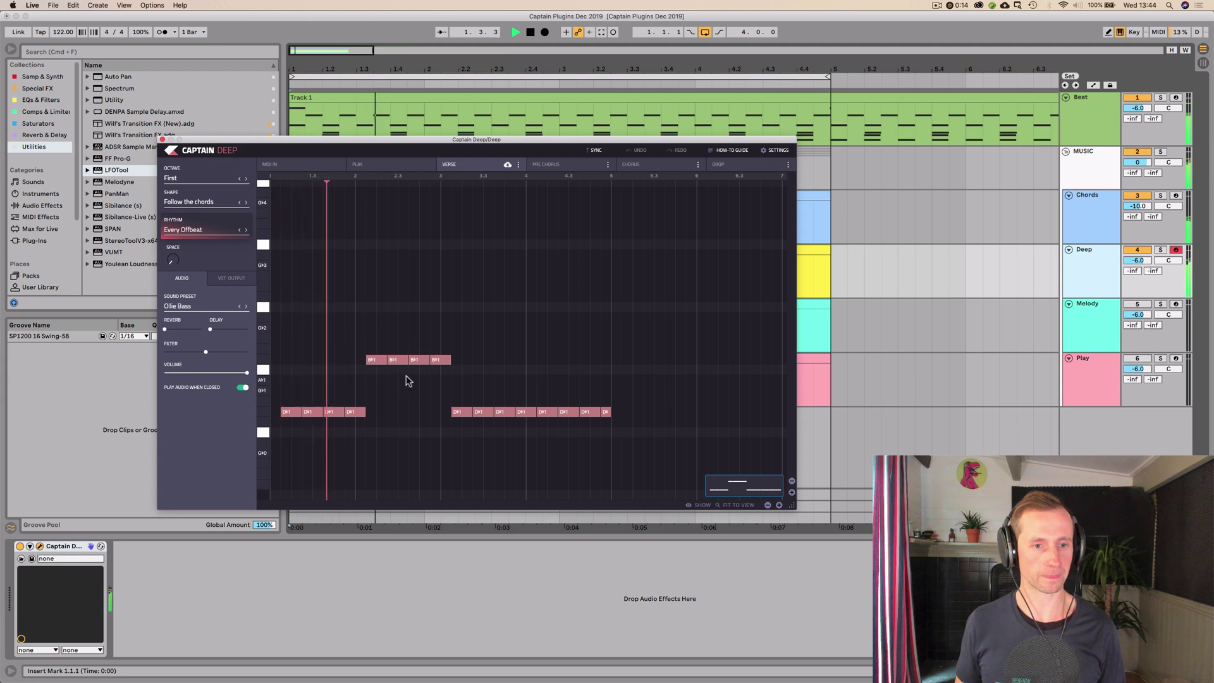
pyautogui.press('space')
pyautogui.press('space')
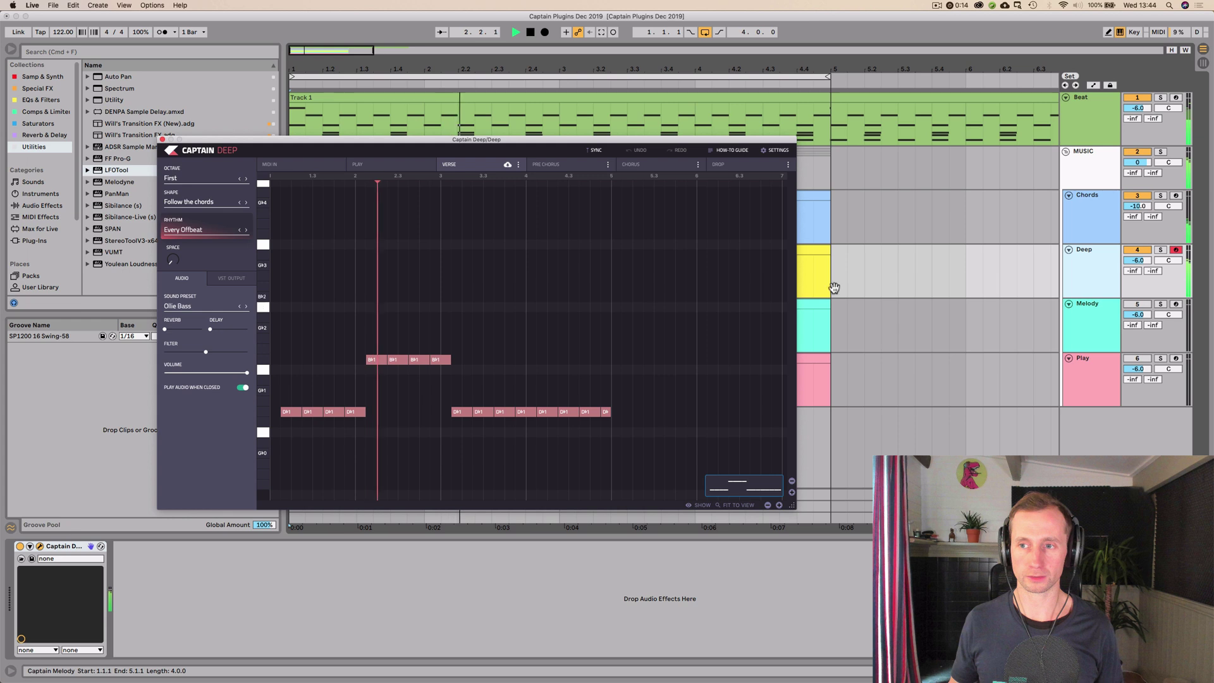
pyautogui.moveTo(1137, 260); pyautogui.dragTo(1137, 262)
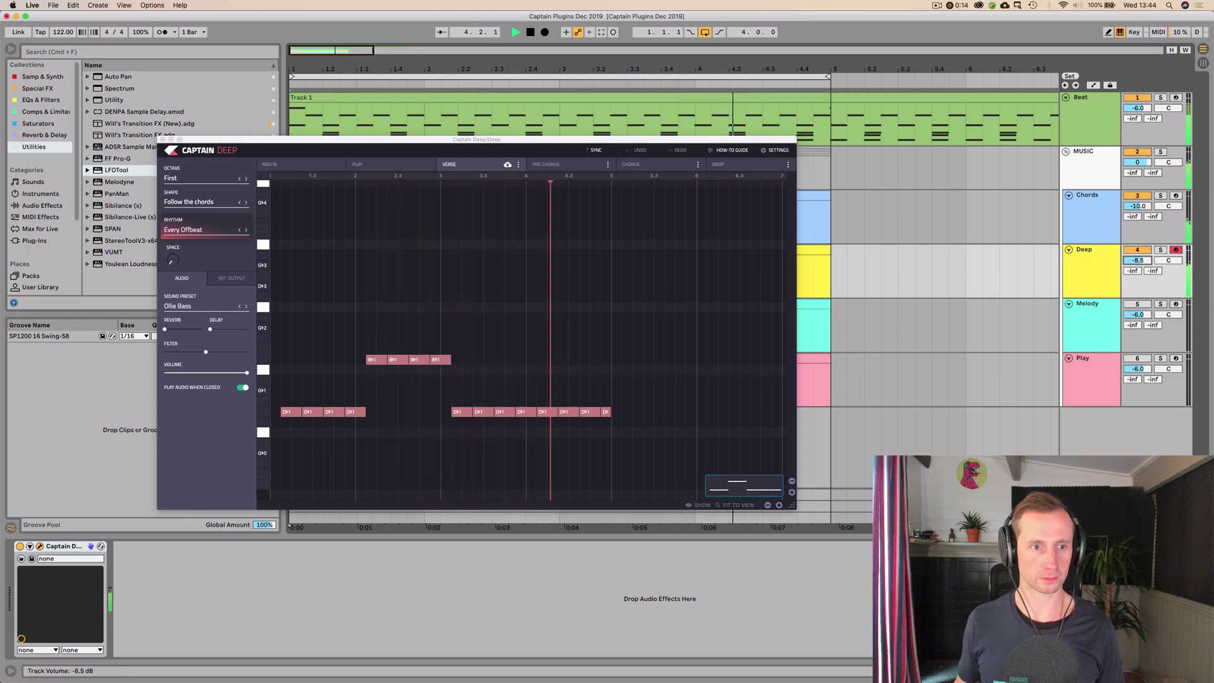
pyautogui.press('space')
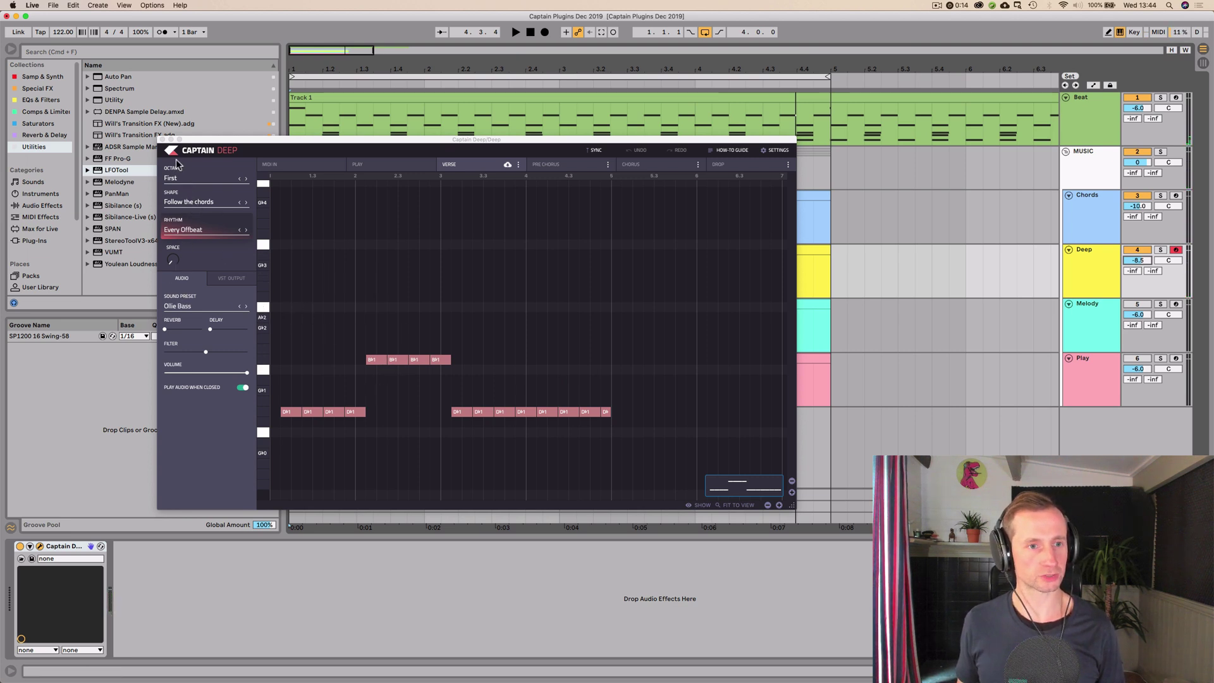
# Review Captain Deep's shape options, keeping Follow the chords, and browse the bass rhythms
pyautogui.click(180, 203)
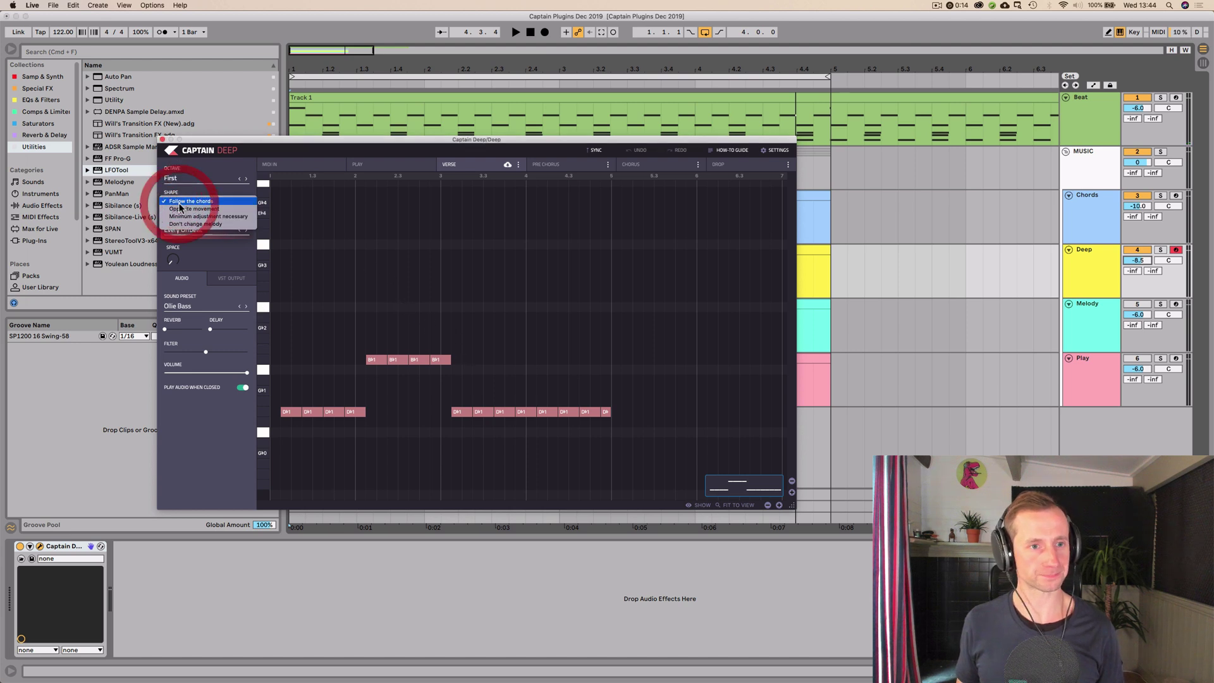
pyautogui.click(188, 202)
pyautogui.click(189, 230)
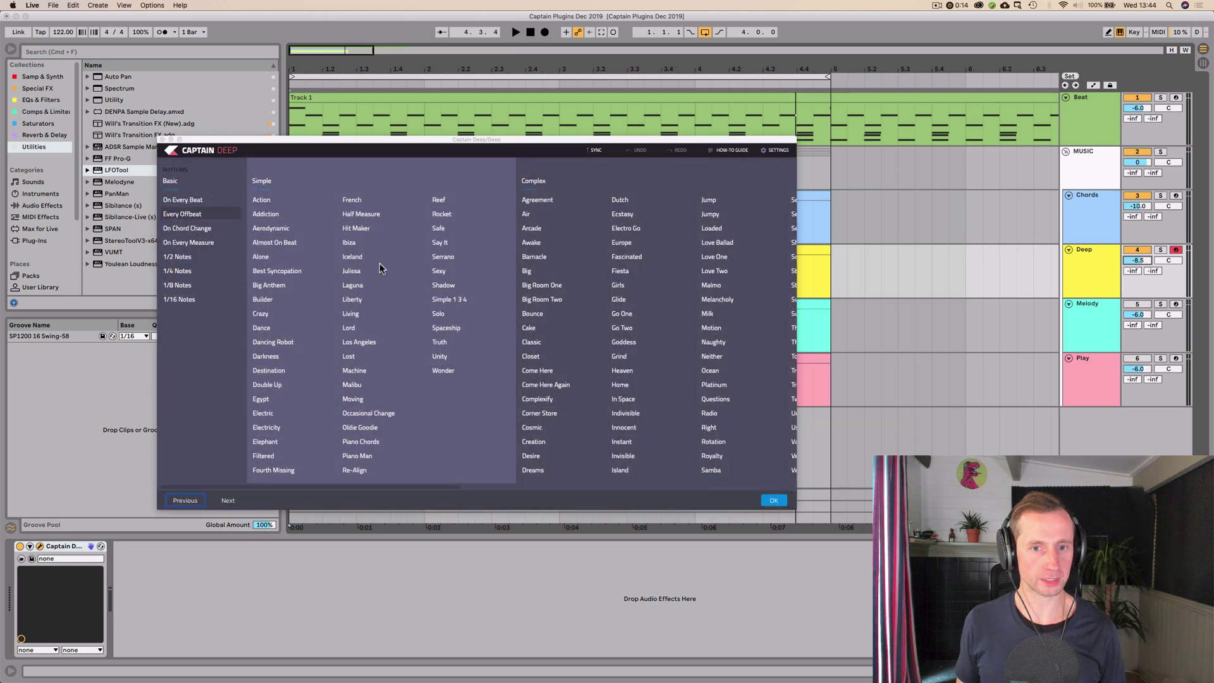
pyautogui.hscroll(10, 502, 293)
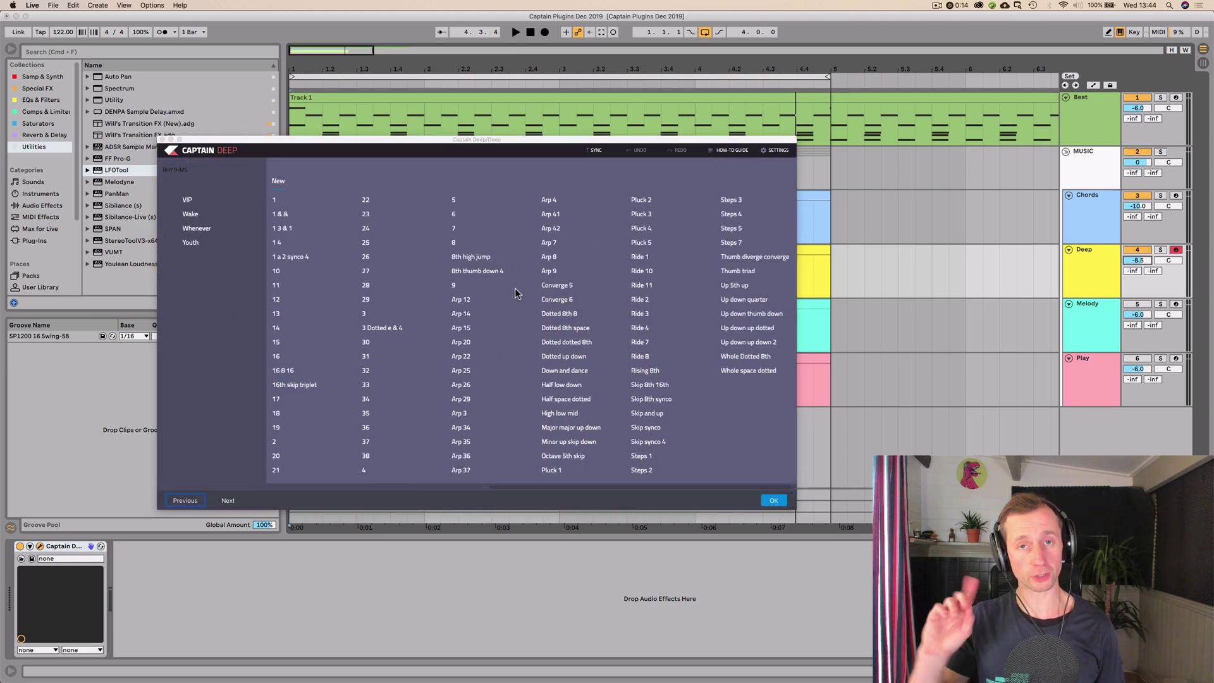
pyautogui.hscroll(1, 518, 289)
# Close Captain Deep, select the Chords track, start playback and bring up Captain Chords
pyautogui.click(163, 140)
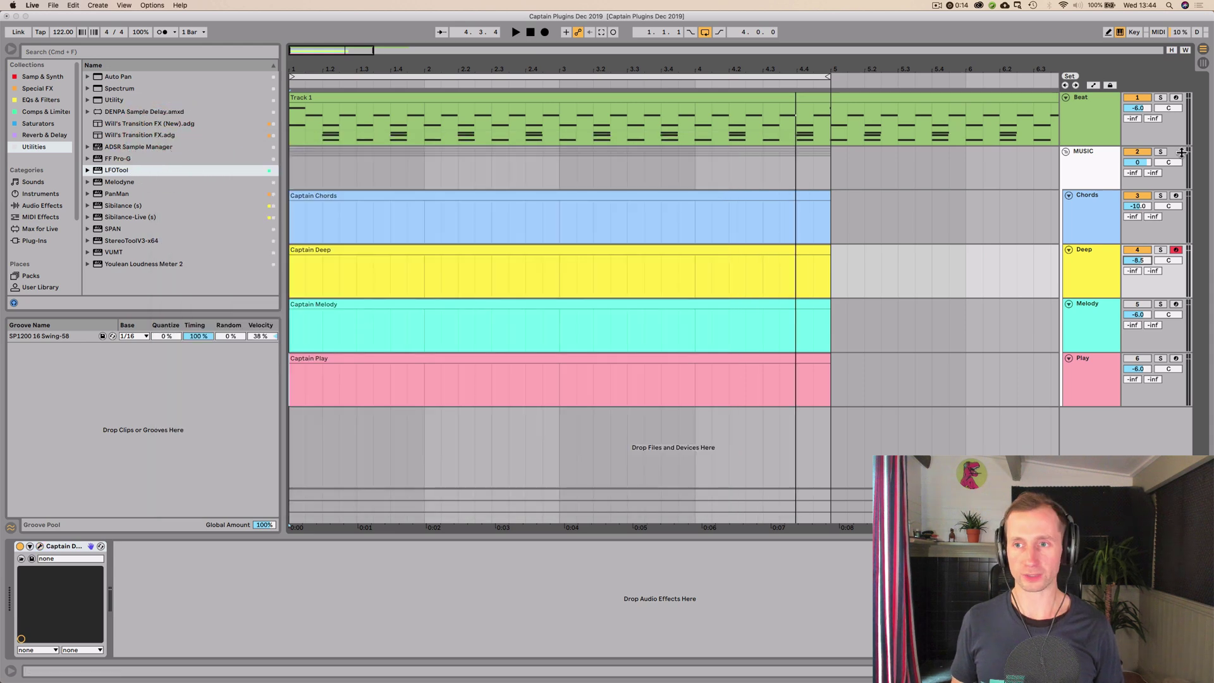
pyautogui.click(1078, 215)
pyautogui.press('space')
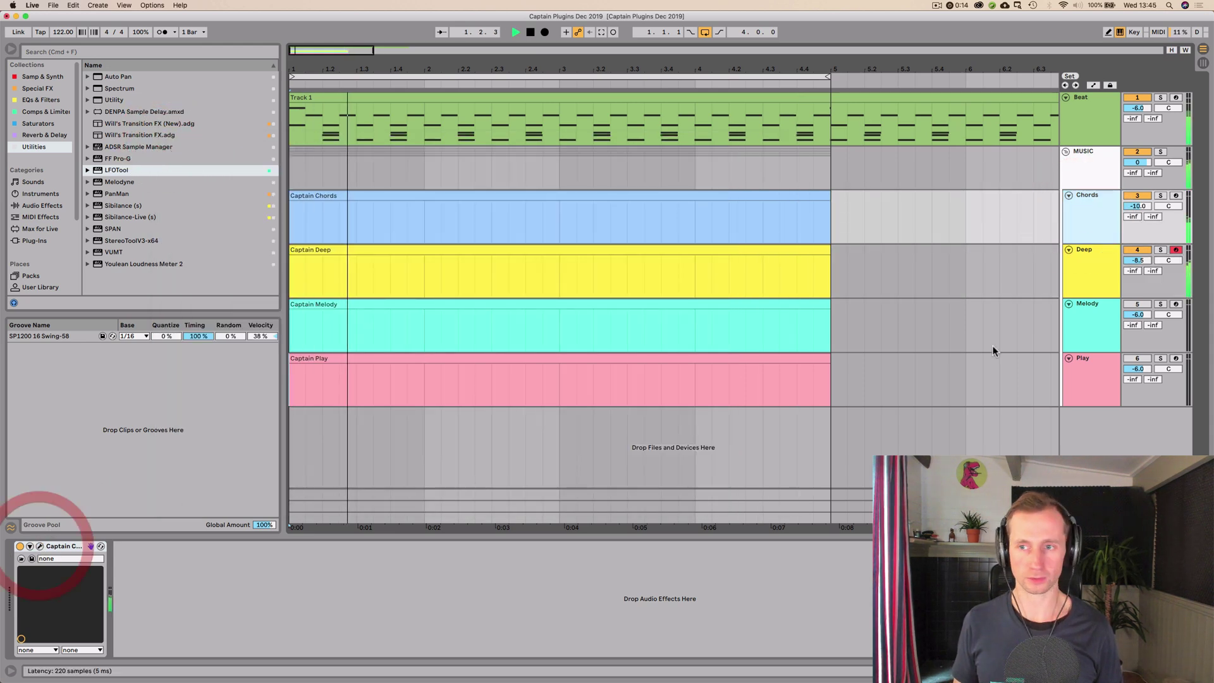
pyautogui.press('super+alt+p')
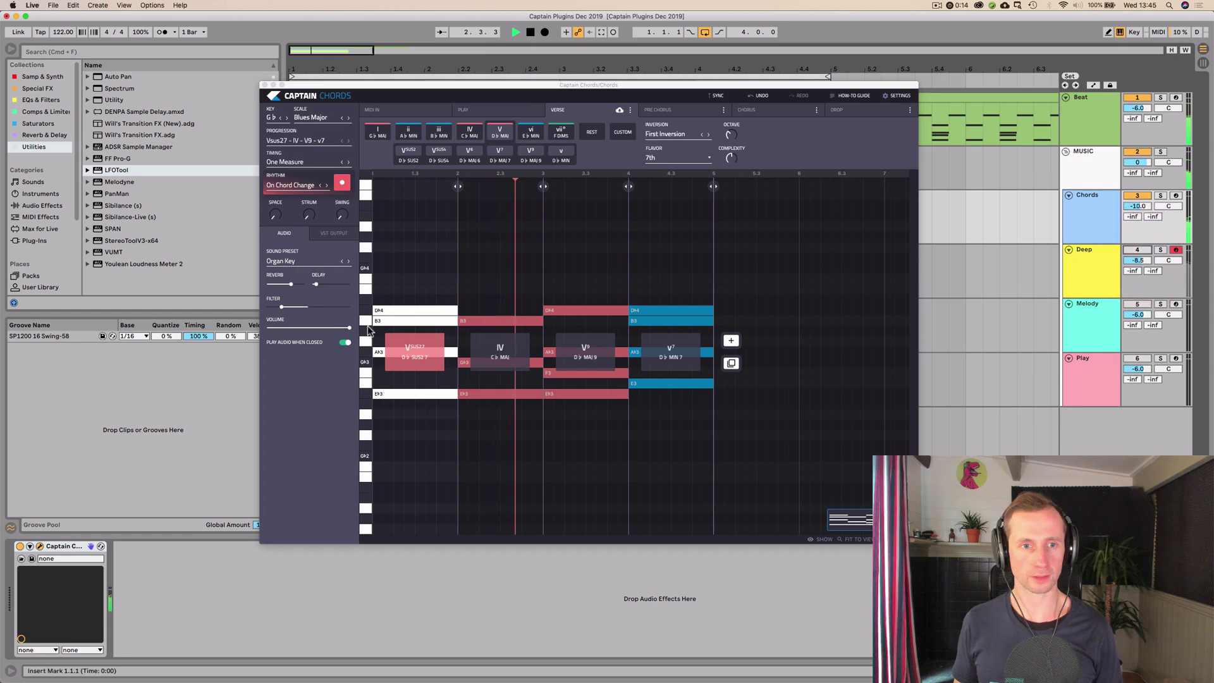
# Preview the Fast Changes chord timing patterns, then return to Normal timing
pyautogui.click(287, 161)
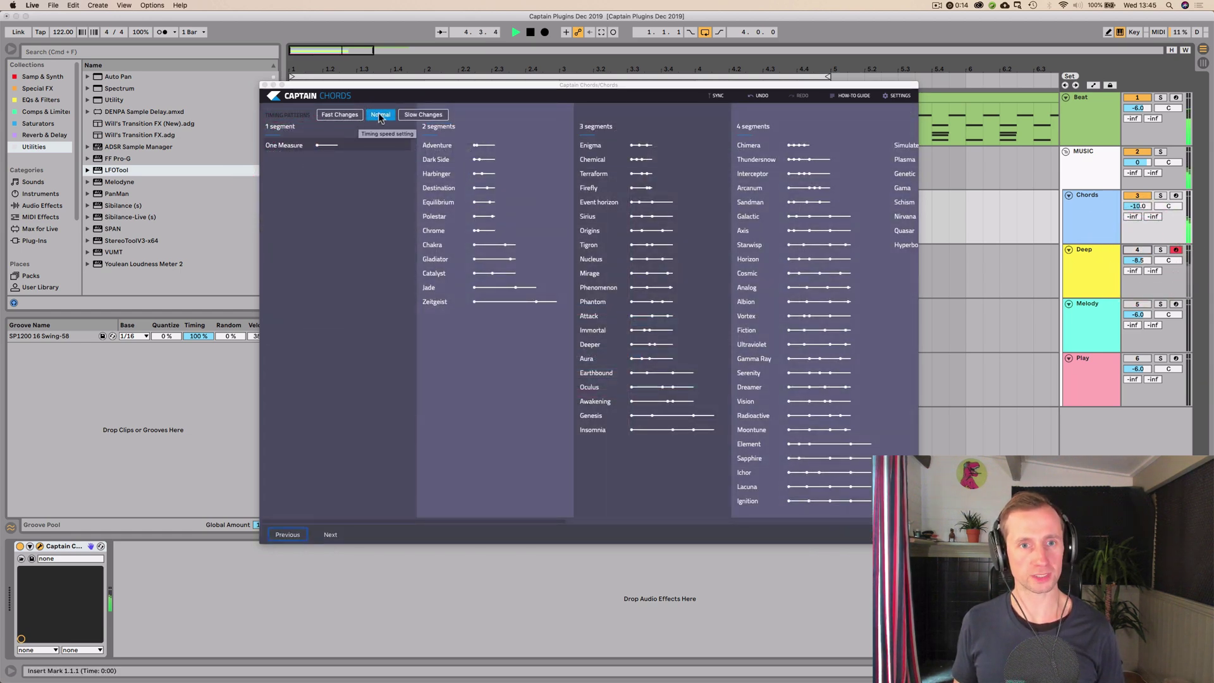
pyautogui.click(350, 117)
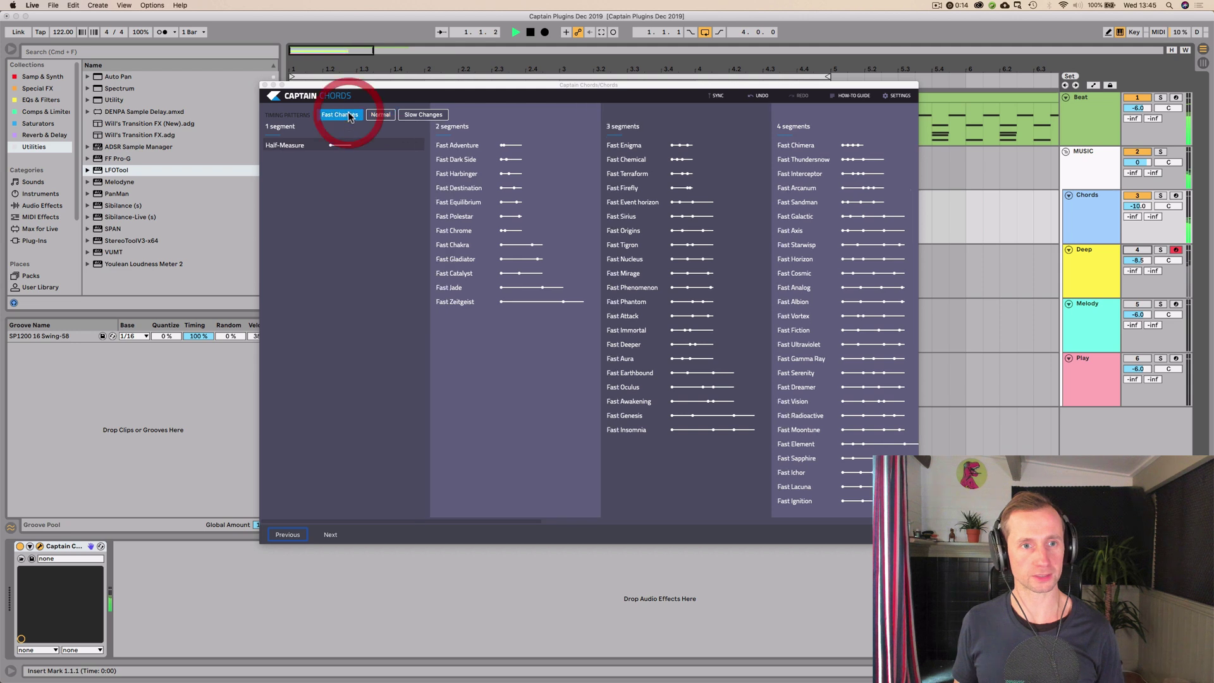
pyautogui.click(380, 114)
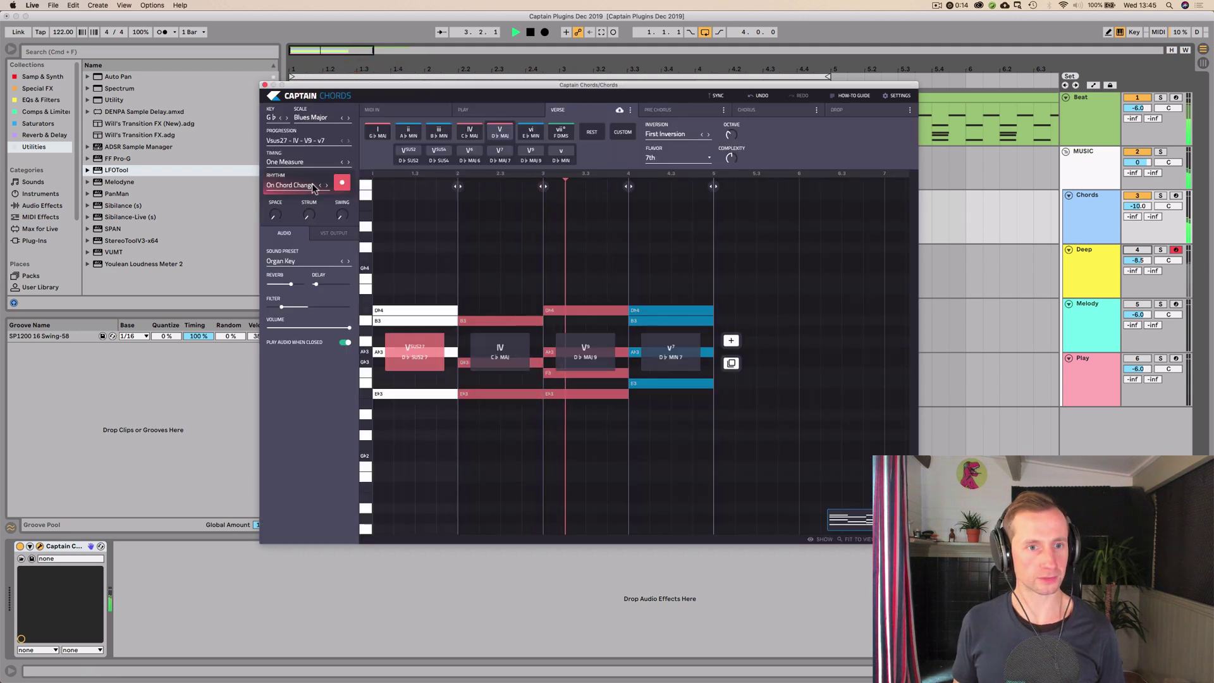
# Apply the Indivisible chord rhythm, shorten the hits with Space, and turn the reverb down
pyautogui.click(313, 187)
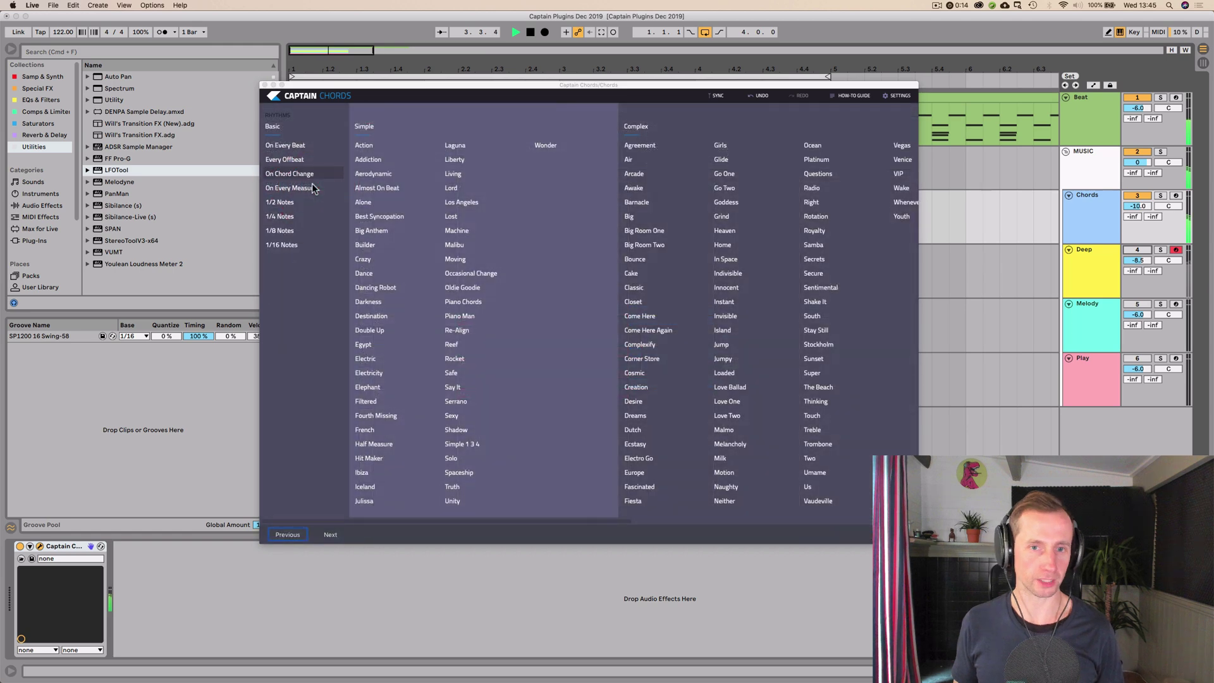
pyautogui.click(718, 275)
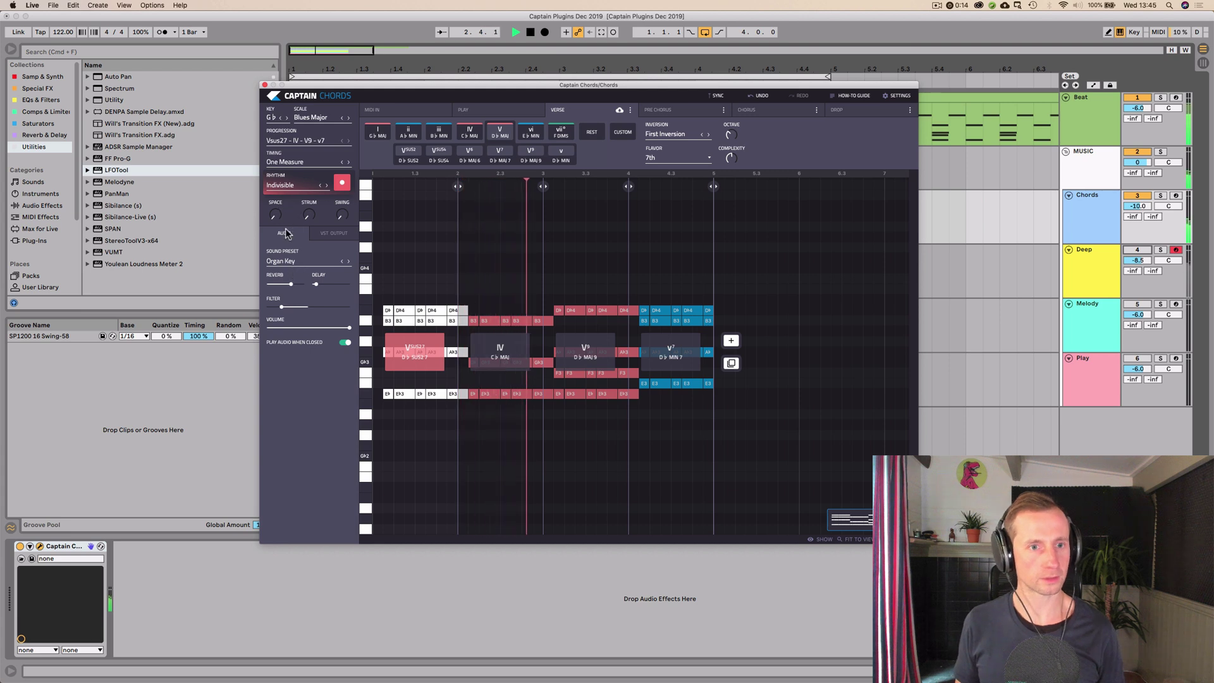
pyautogui.moveTo(277, 218); pyautogui.dragTo(276, 179)
pyautogui.moveTo(291, 287); pyautogui.dragTo(250, 285)
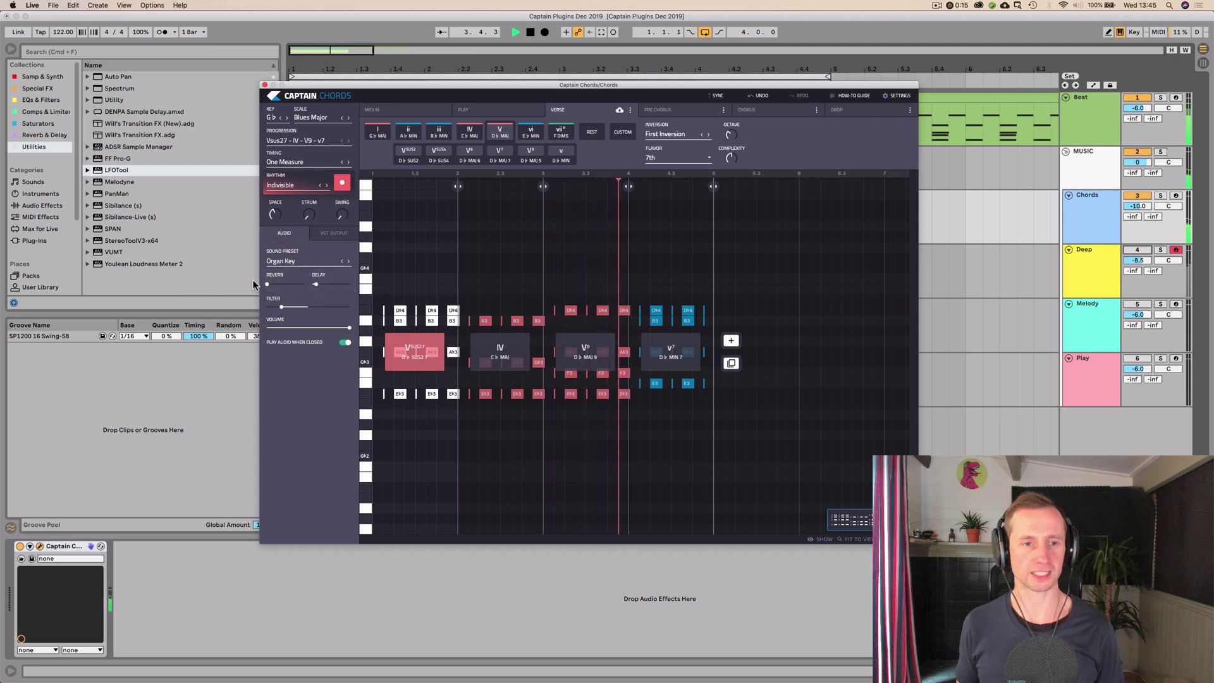
# Open up the chord filter, raise the reverb slightly, and try the Re-Align rhythm
pyautogui.click(270, 287)
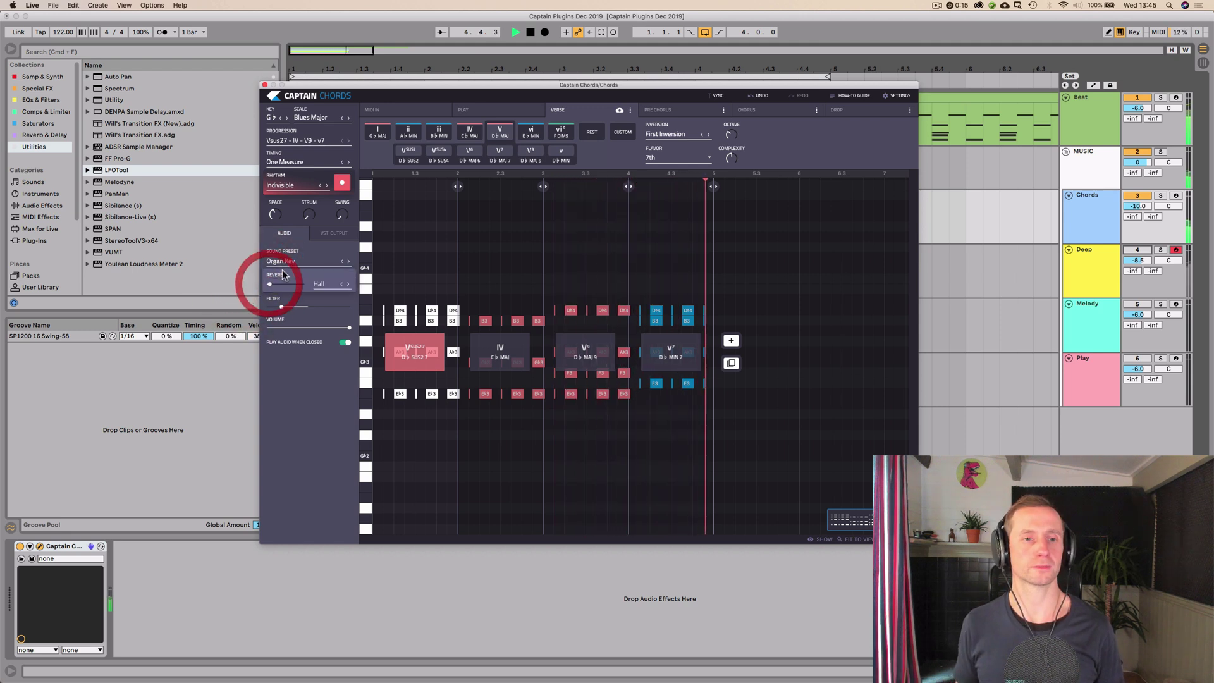
pyautogui.moveTo(283, 306)
pyautogui.mouseDown()
pyautogui.moveTo(306, 313)
pyautogui.moveTo(291, 310)
pyautogui.mouseUp()
pyautogui.click(273, 286)
pyautogui.moveTo(274, 285); pyautogui.dragTo(285, 284)
pyautogui.click(292, 182)
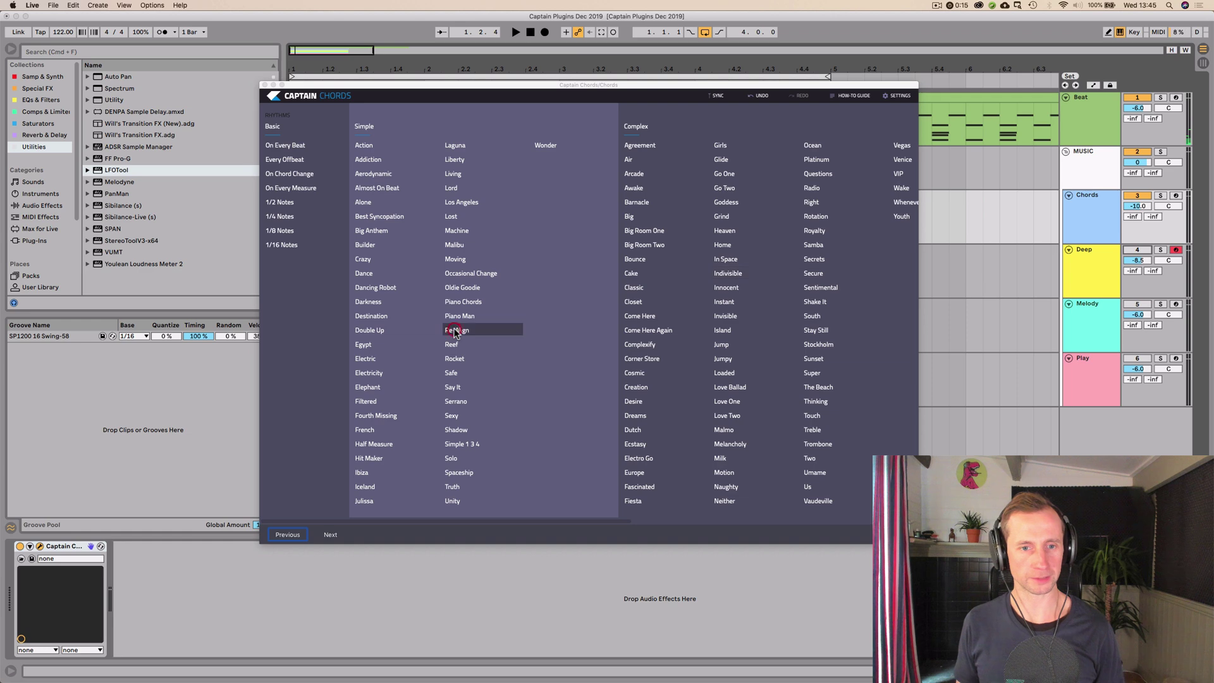
pyautogui.click(455, 330)
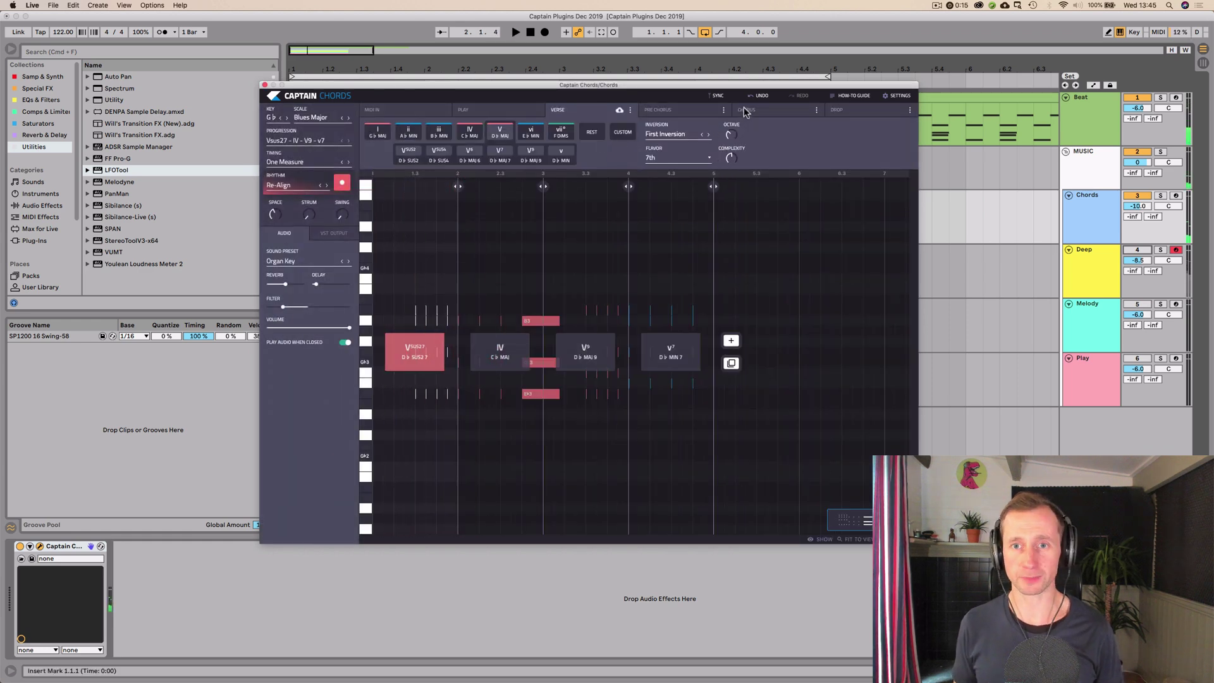
# Set the chord rhythm to On Chord Change, adjust Space to fill measures, play, and close
pyautogui.click(761, 97)
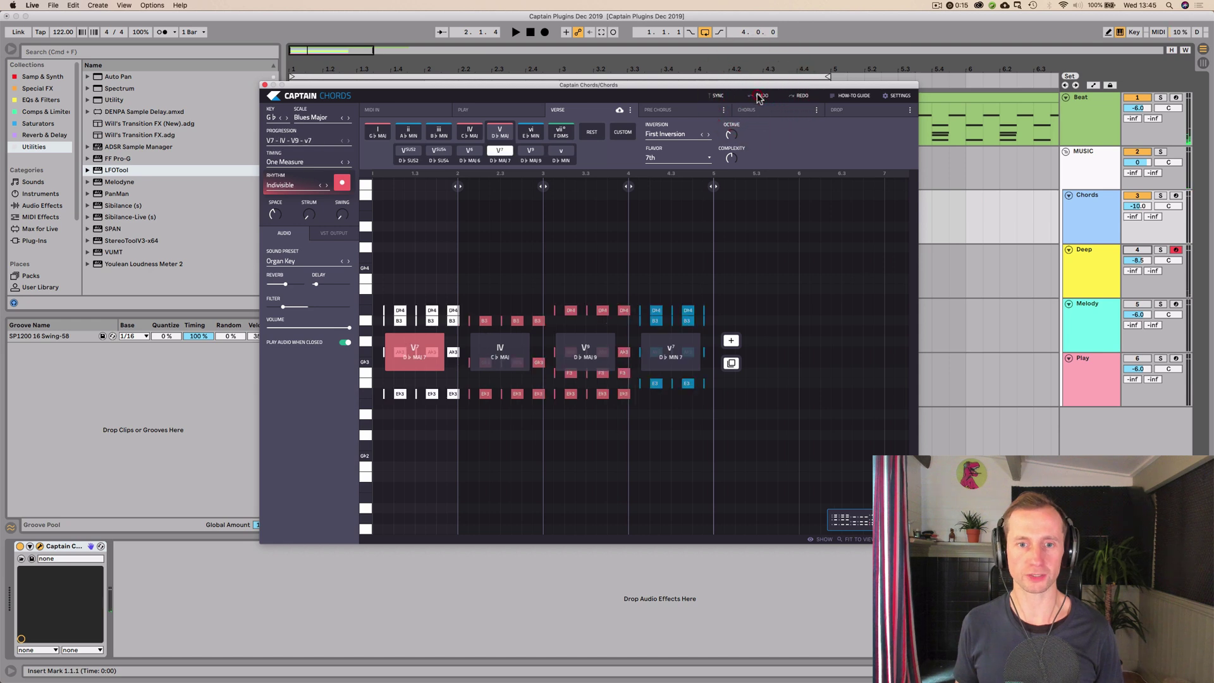
pyautogui.click(759, 96)
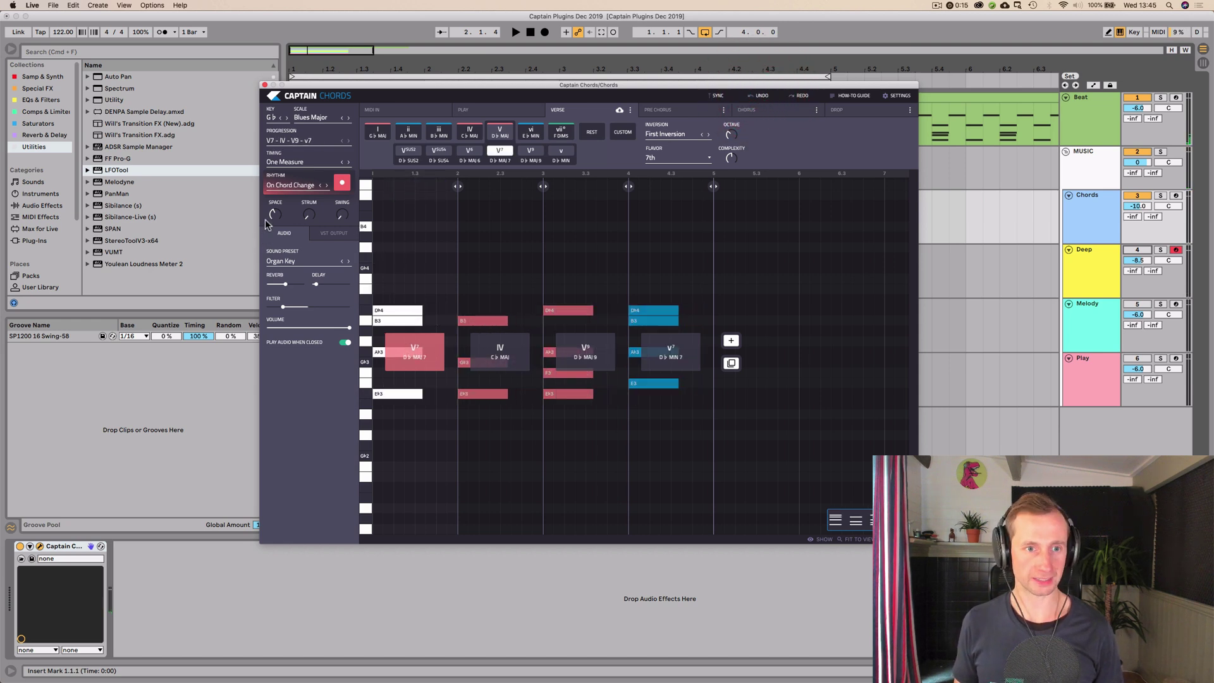
pyautogui.moveTo(266, 222); pyautogui.dragTo(256, 313)
pyautogui.click(254, 440)
pyautogui.press('space')
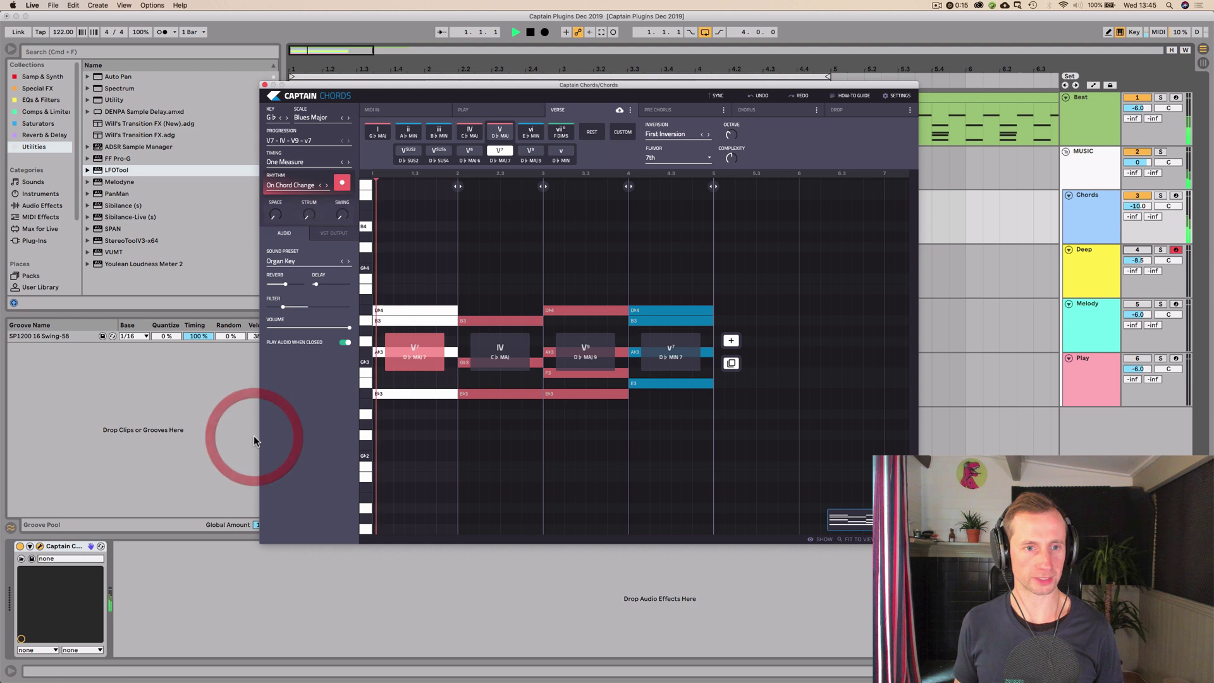
pyautogui.click(264, 85)
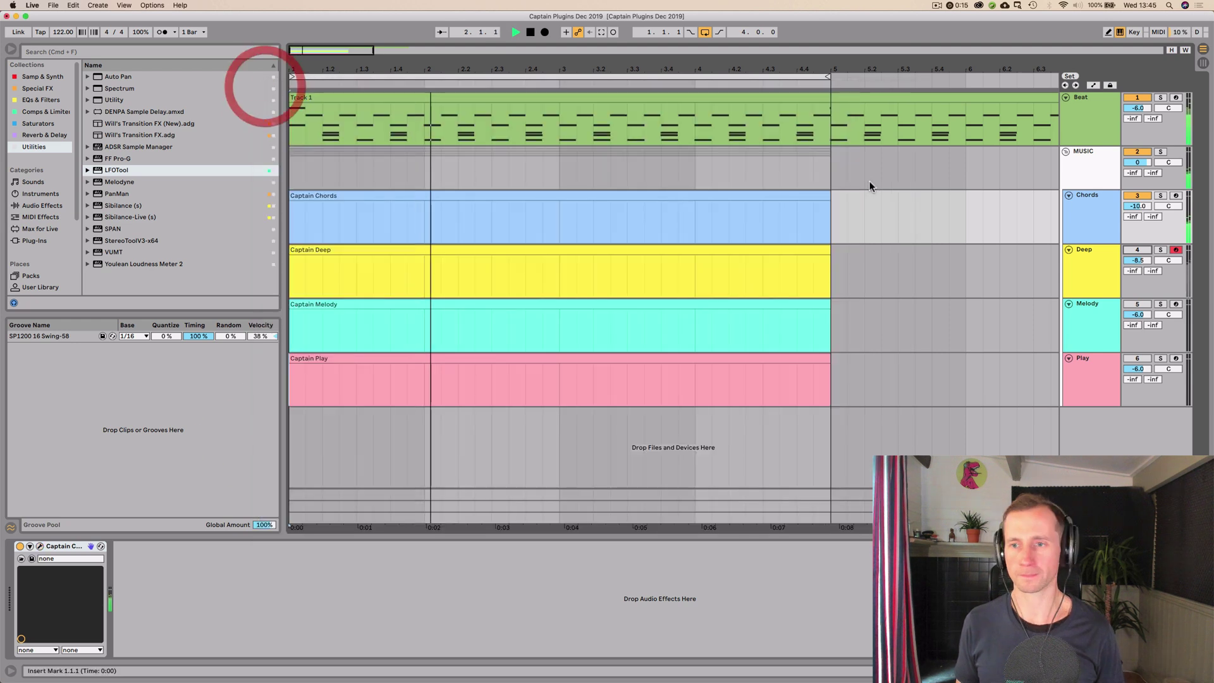
# Select the Deep track, open Captain Deep, adjust its preview volume, then close it and play
pyautogui.click(1093, 257)
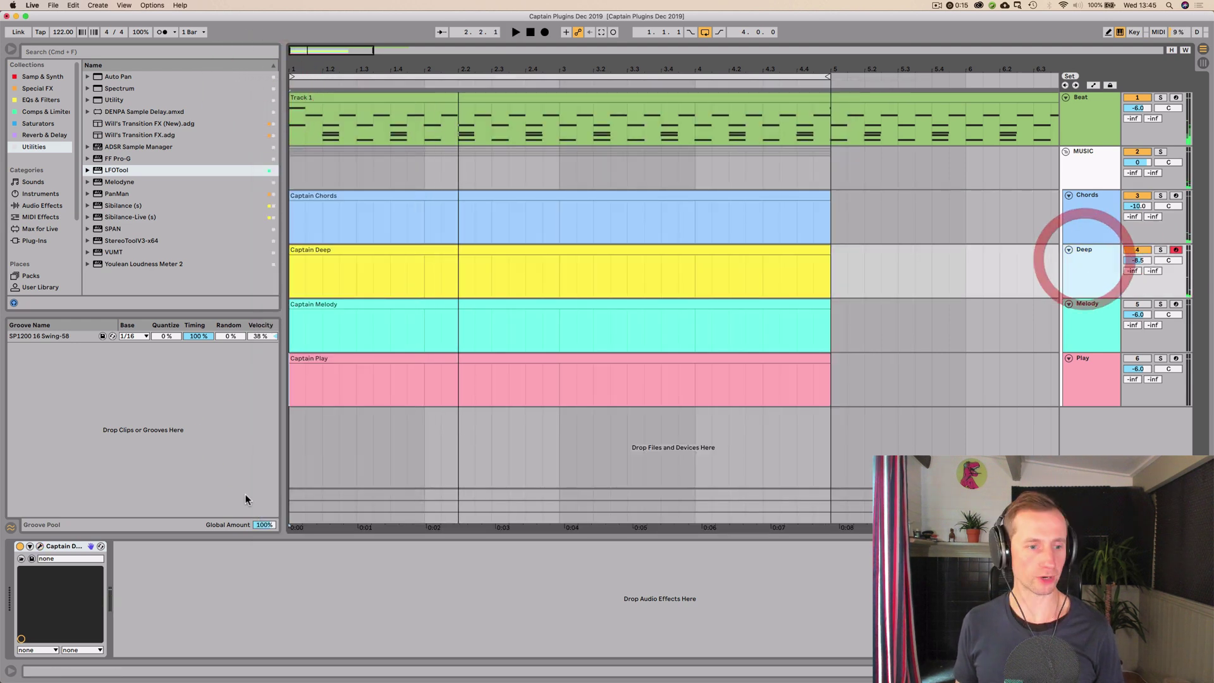
pyautogui.click(40, 546)
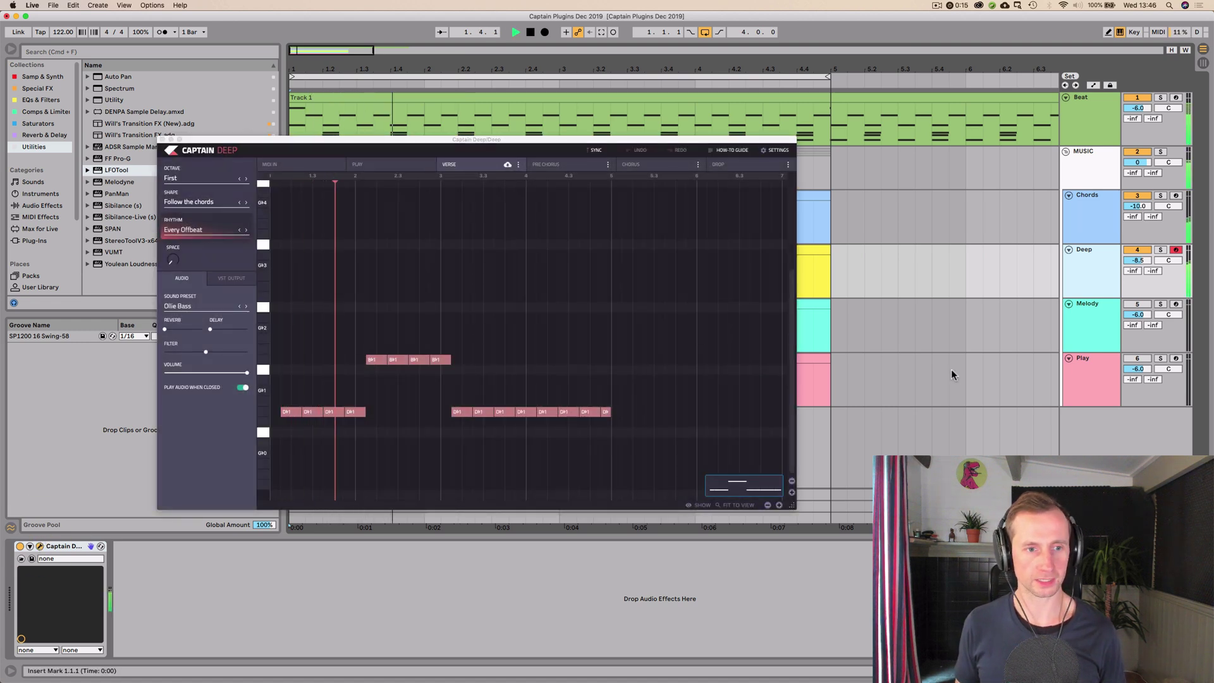
pyautogui.click(242, 374)
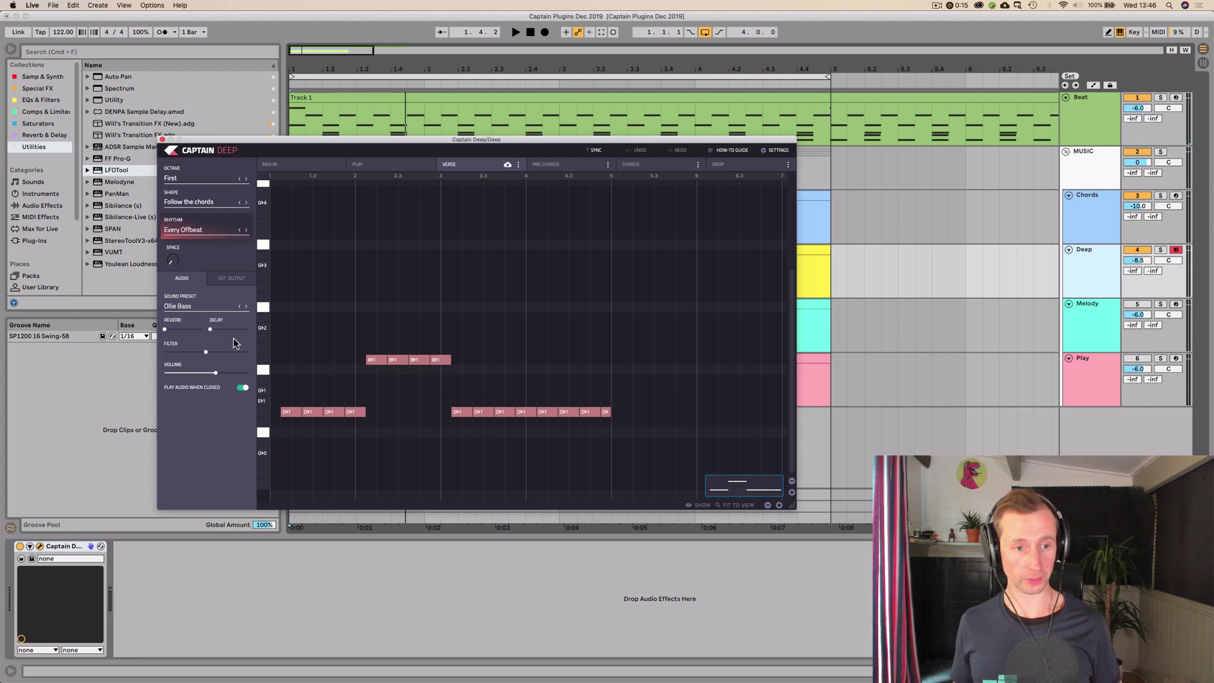
pyautogui.click(162, 139)
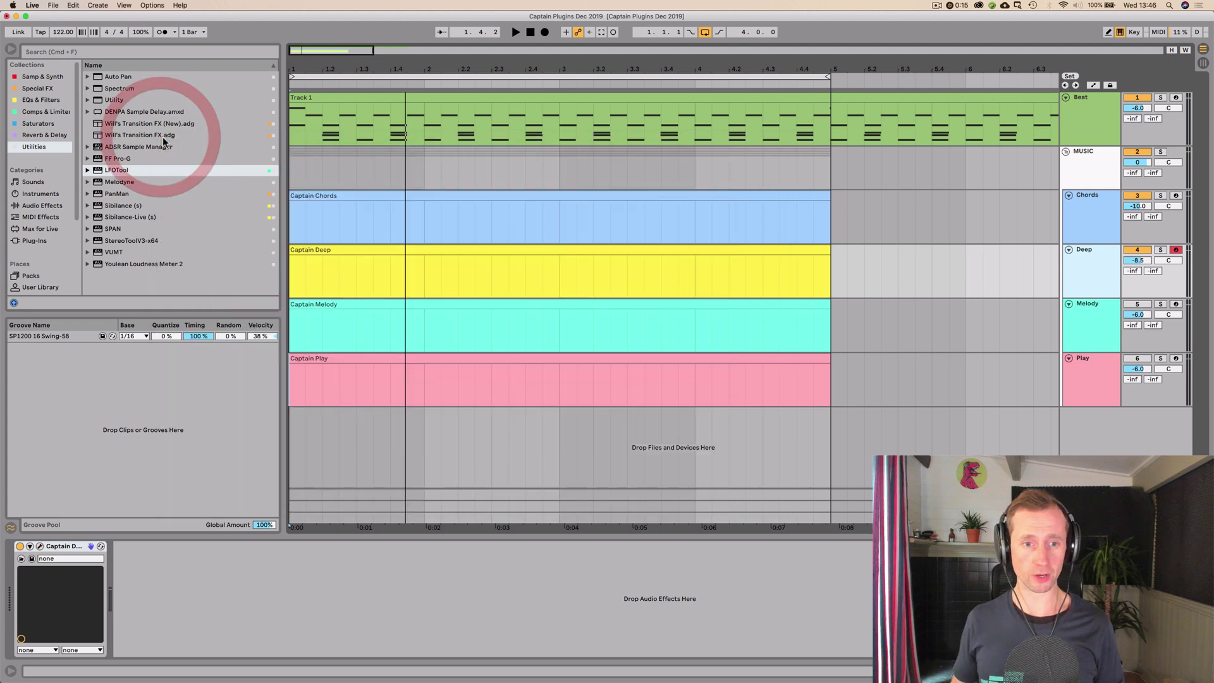
pyautogui.press('space')
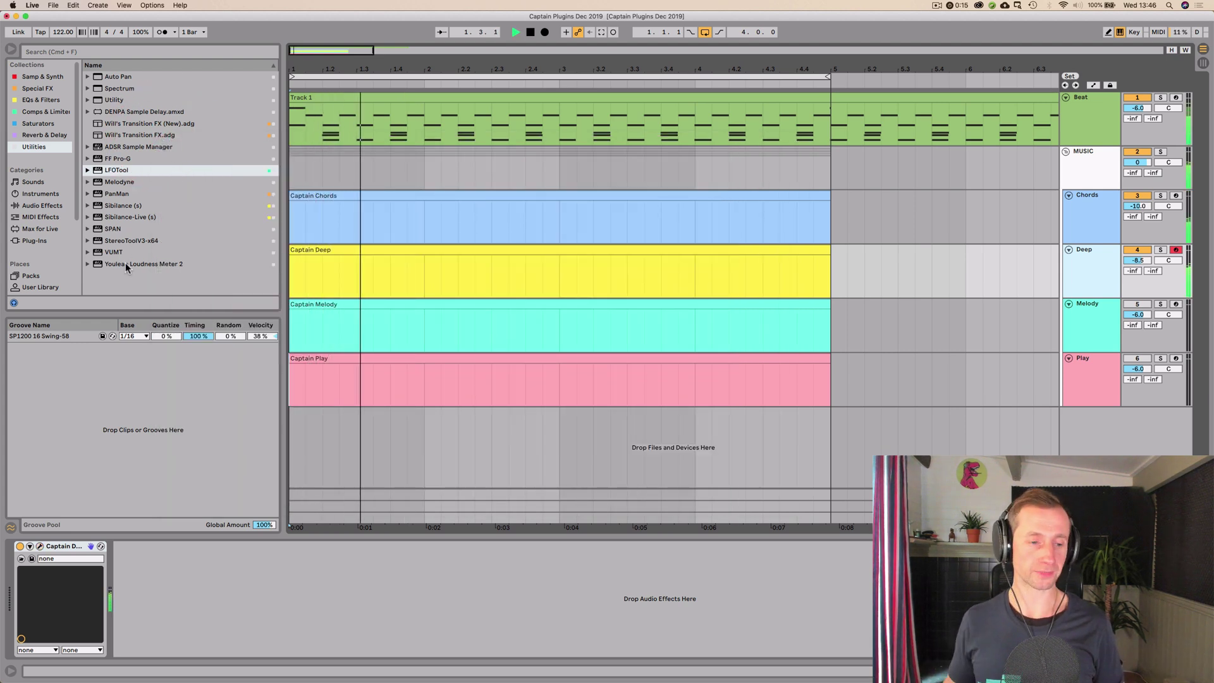
# Reopen Captain Deep and show its Basic, Simple and Complex rhythm patterns while playing
pyautogui.click(39, 546)
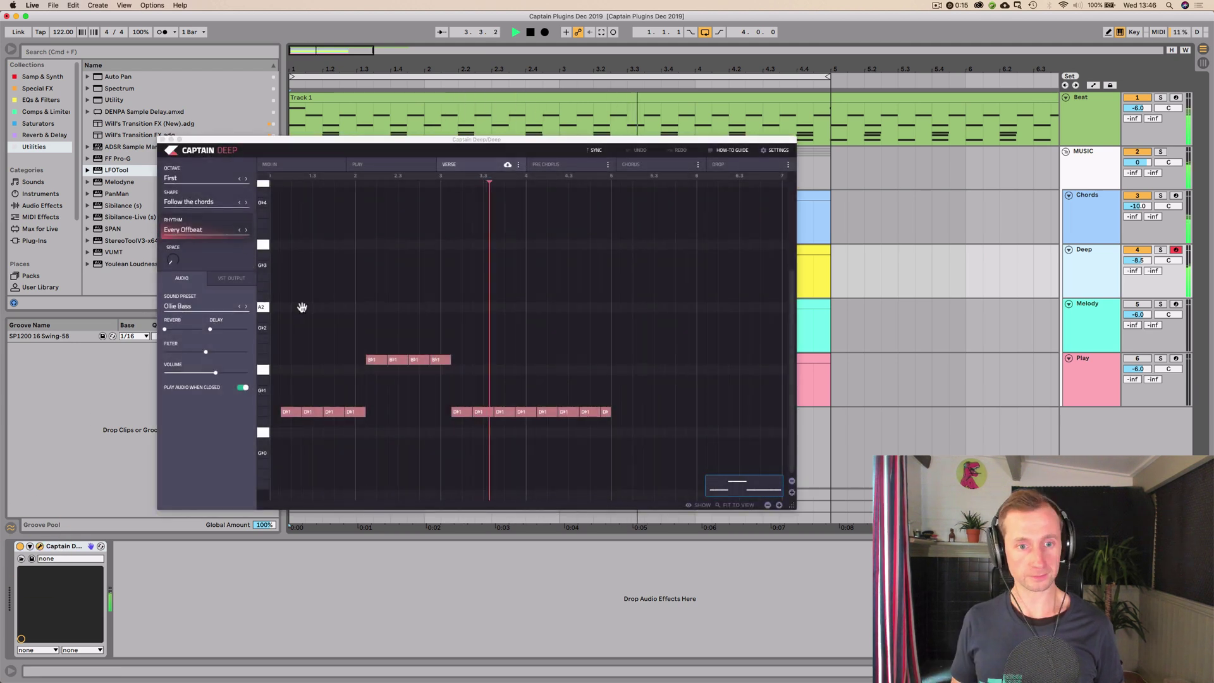
pyautogui.press('space')
pyautogui.click(373, 361)
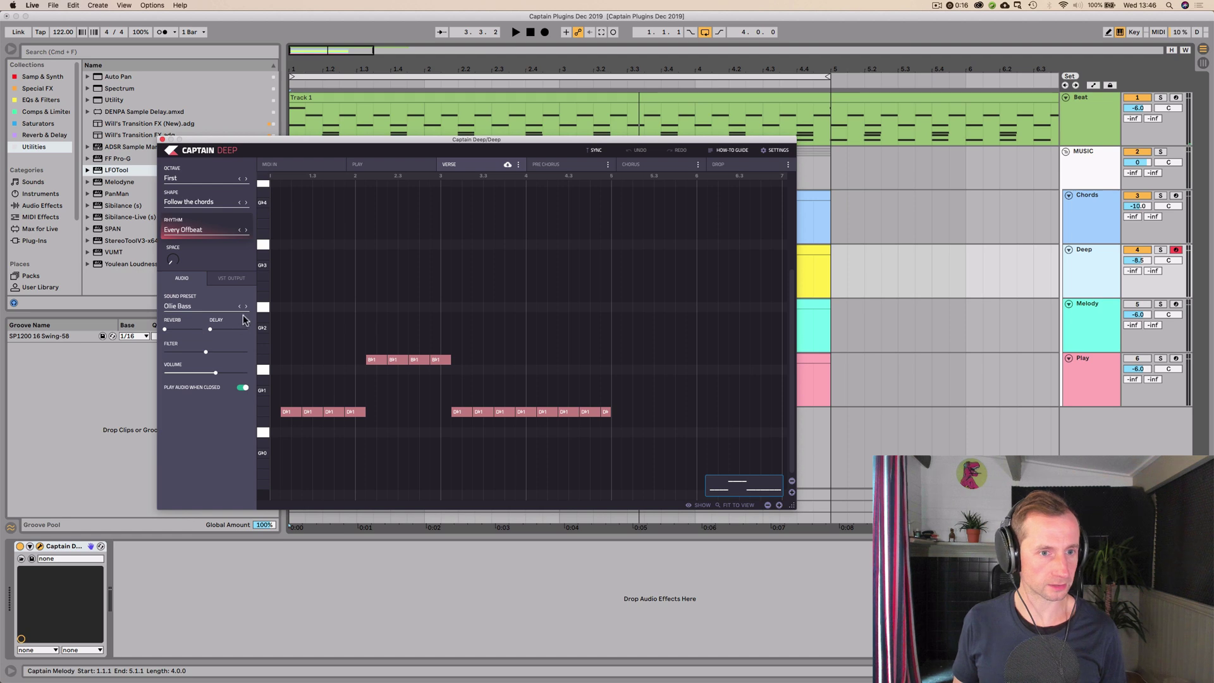
pyautogui.press('space')
# Choose the Dance bass rhythm and try the Opposite movement shape, leaving the octave unchanged
pyautogui.click(209, 230)
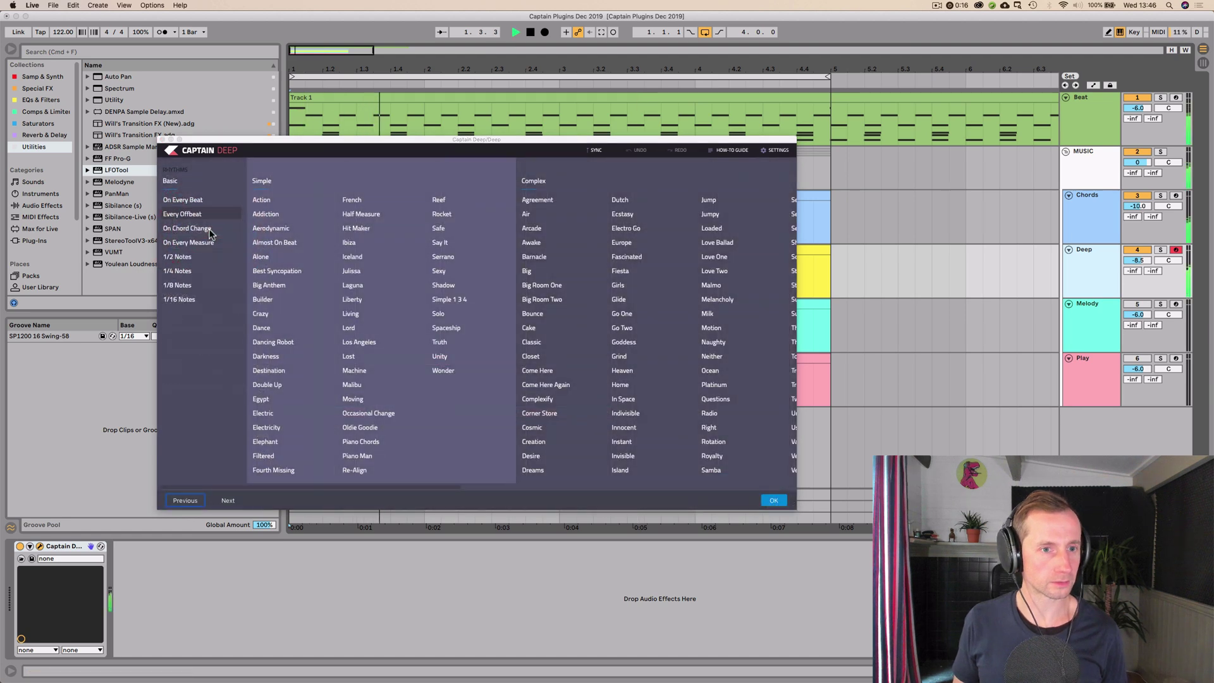
pyautogui.click(281, 334)
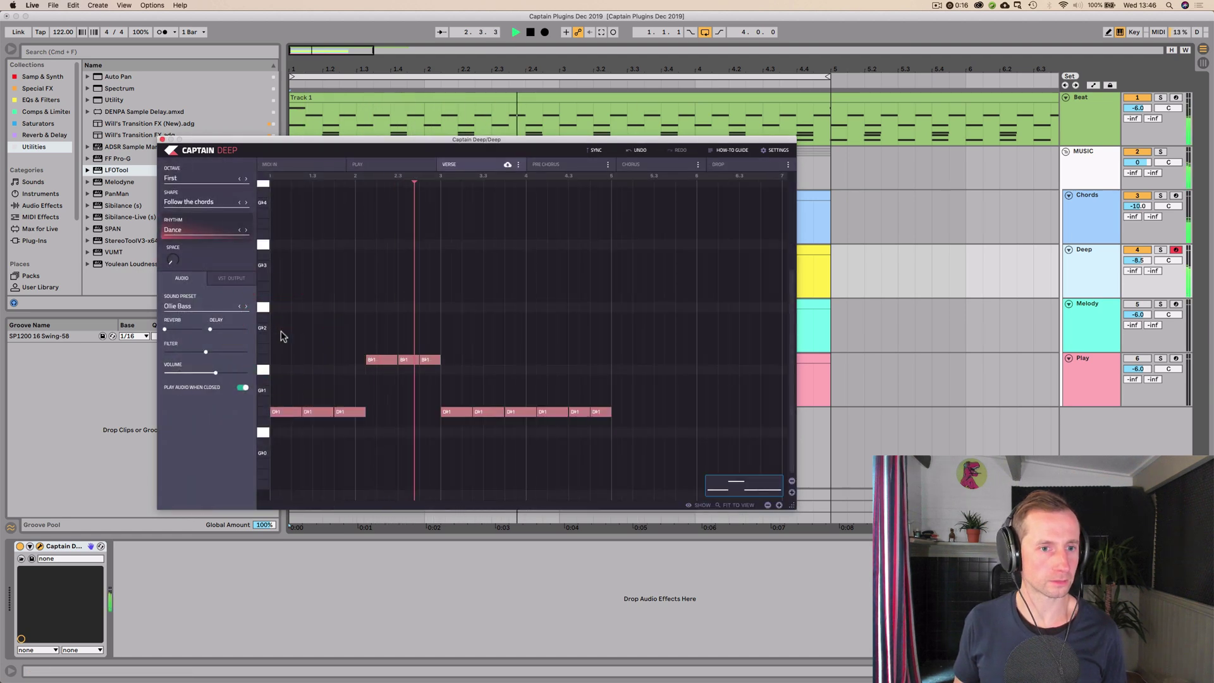
pyautogui.click(208, 209)
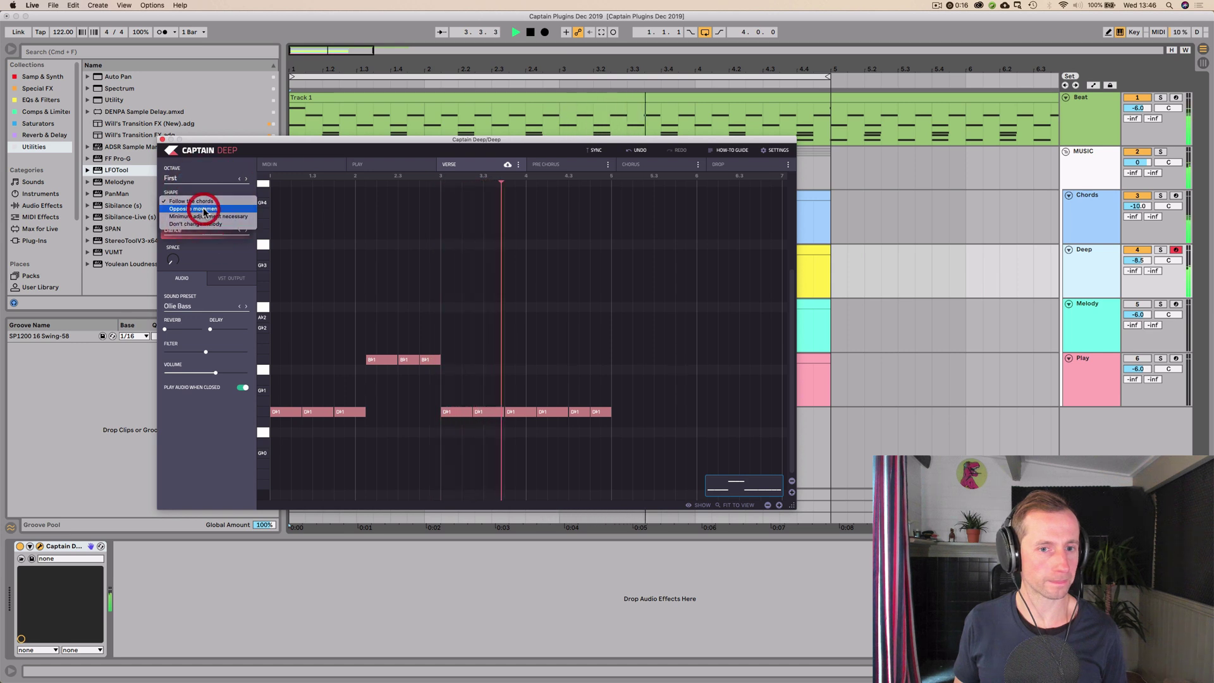
pyautogui.click(203, 211)
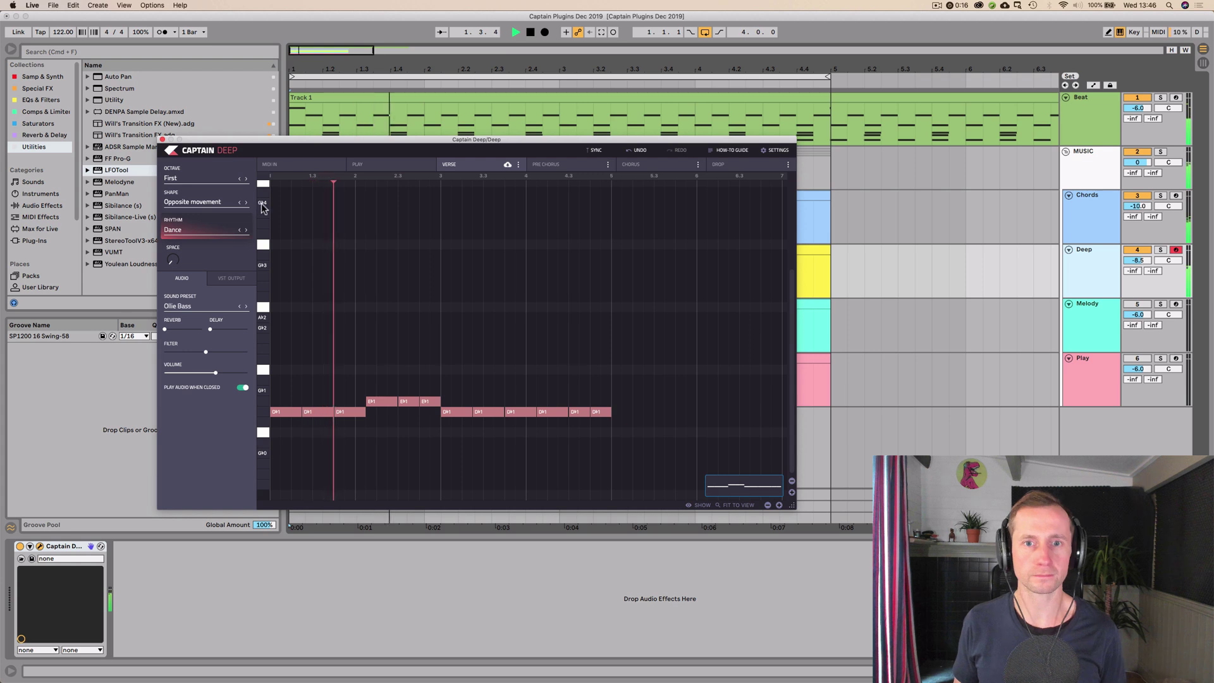
pyautogui.click(191, 179)
pyautogui.click(230, 160)
# Try Don't change melody and Minimum adjustment shapes, settle on Follow the chords, then try editing a note
pyautogui.click(197, 203)
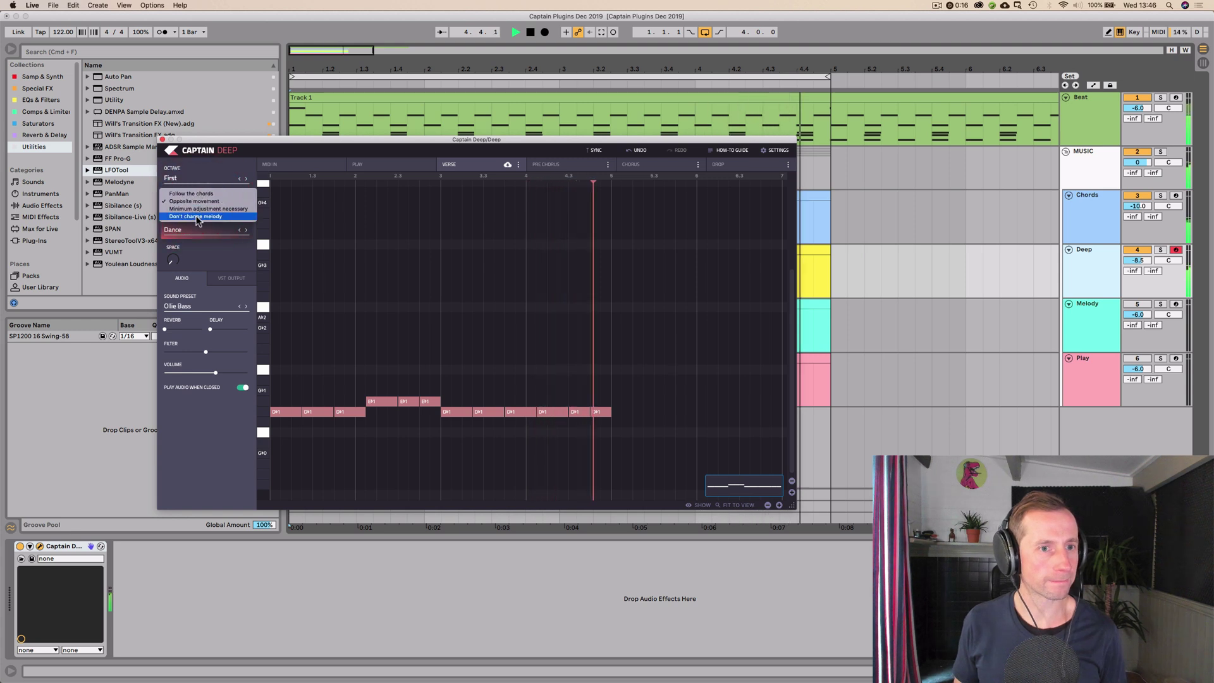
pyautogui.click(198, 217)
pyautogui.click(196, 201)
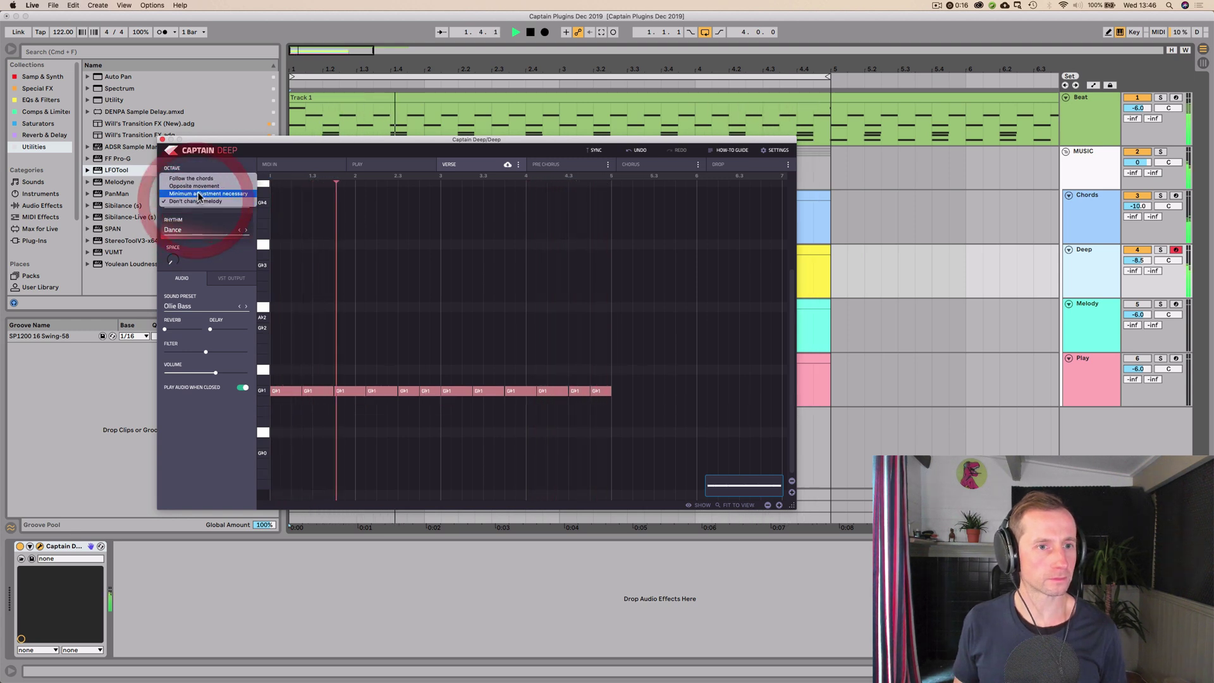
pyautogui.click(198, 194)
pyautogui.click(199, 193)
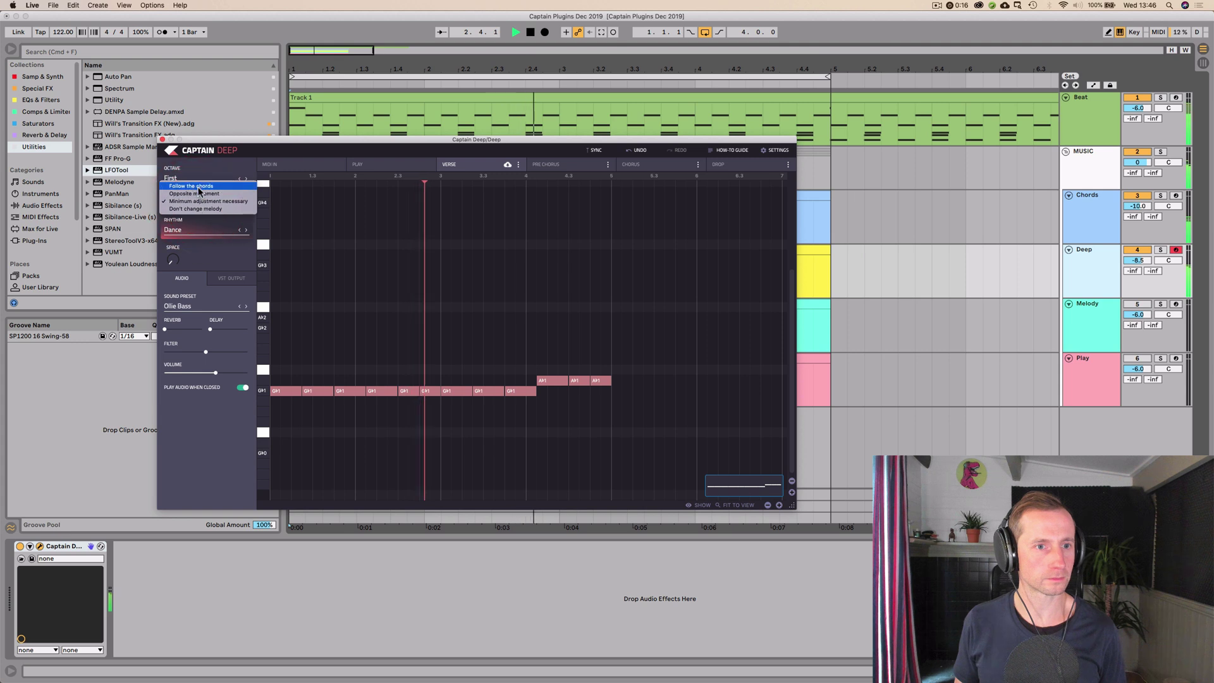
pyautogui.click(198, 187)
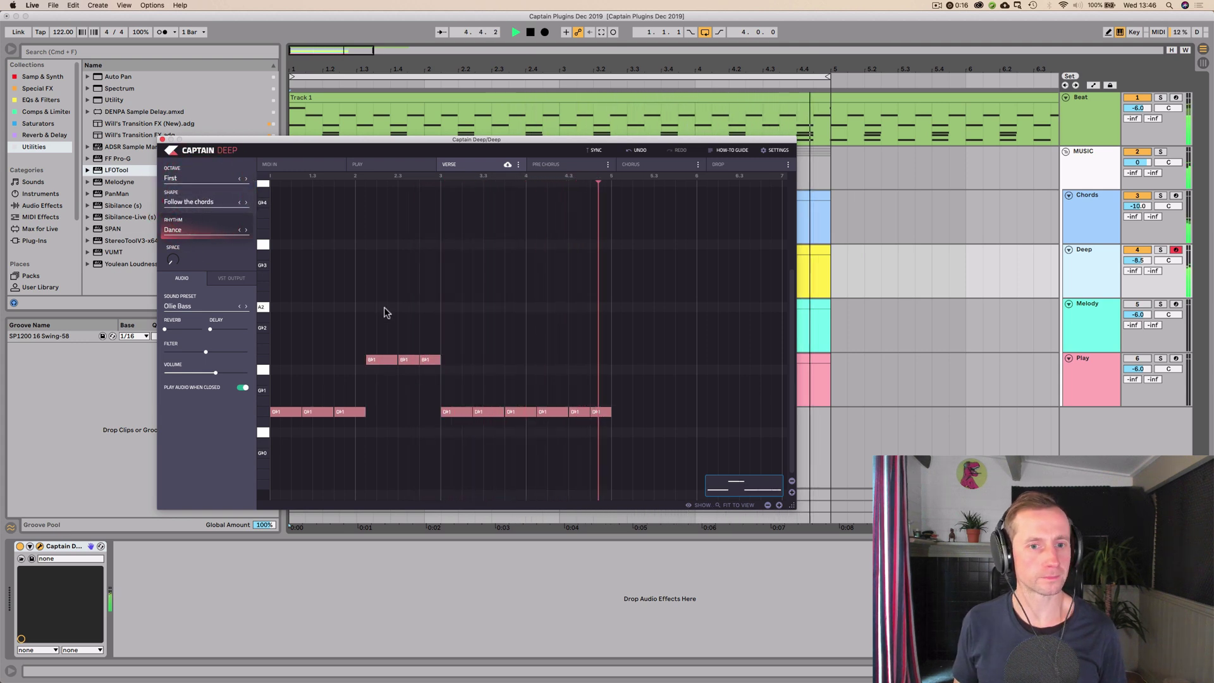
pyautogui.click(414, 365)
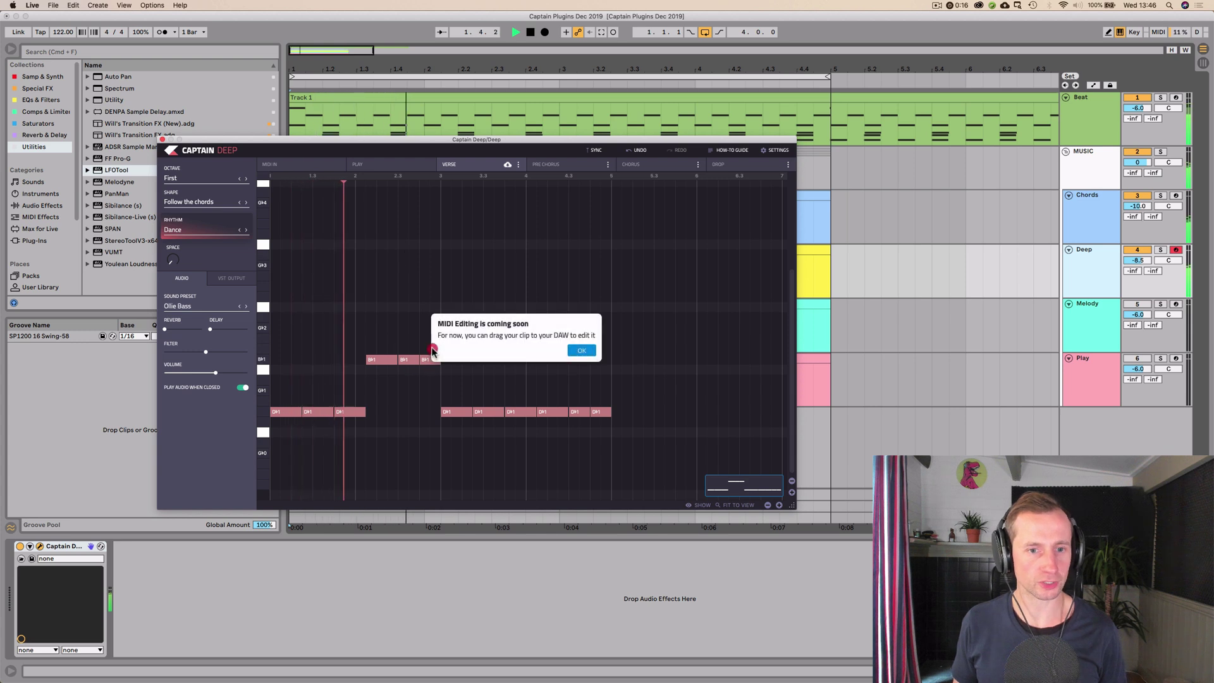
# Dismiss the MIDI notice and drag Captain Deep's bass clip onto the Deep track
pyautogui.click(582, 351)
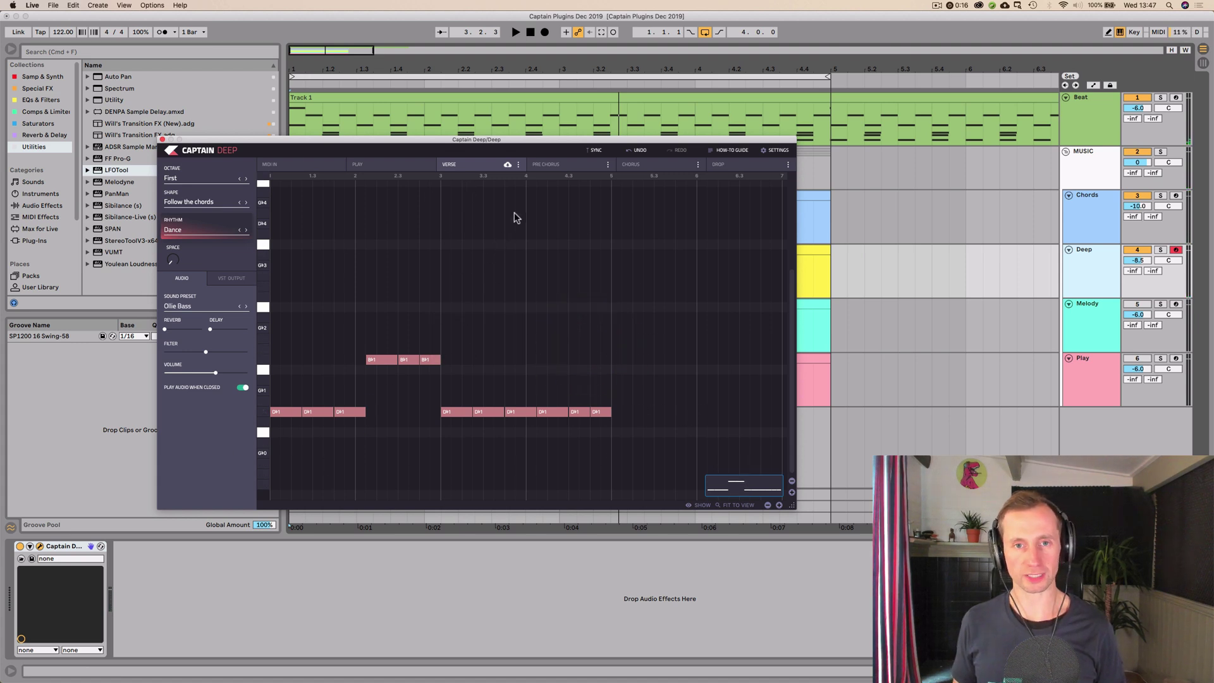
pyautogui.moveTo(534, 136); pyautogui.dragTo(993, 248)
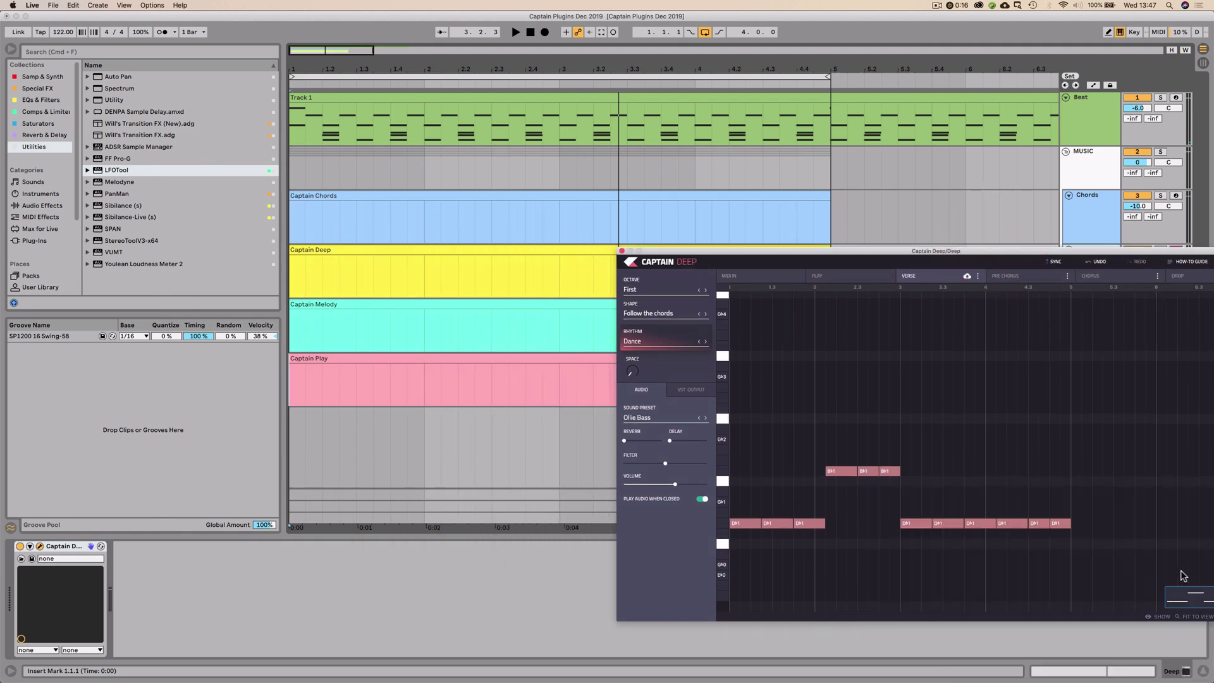
pyautogui.moveTo(1186, 592); pyautogui.dragTo(290, 272)
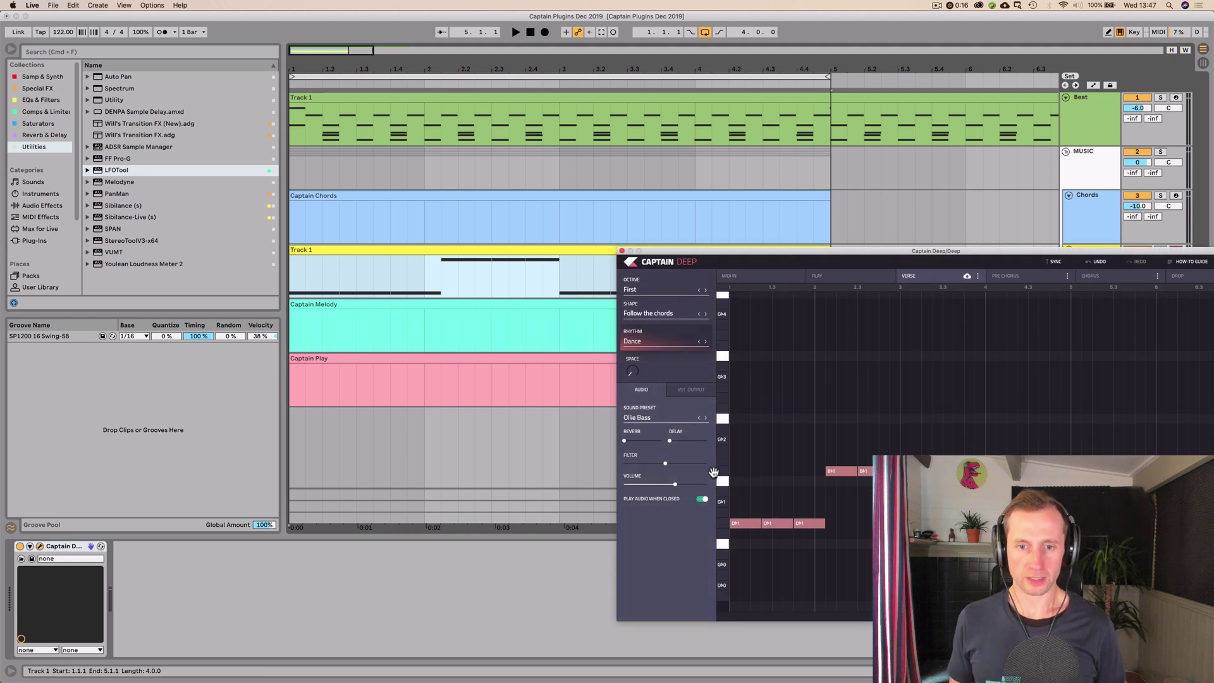
pyautogui.moveTo(843, 261); pyautogui.dragTo(689, 206)
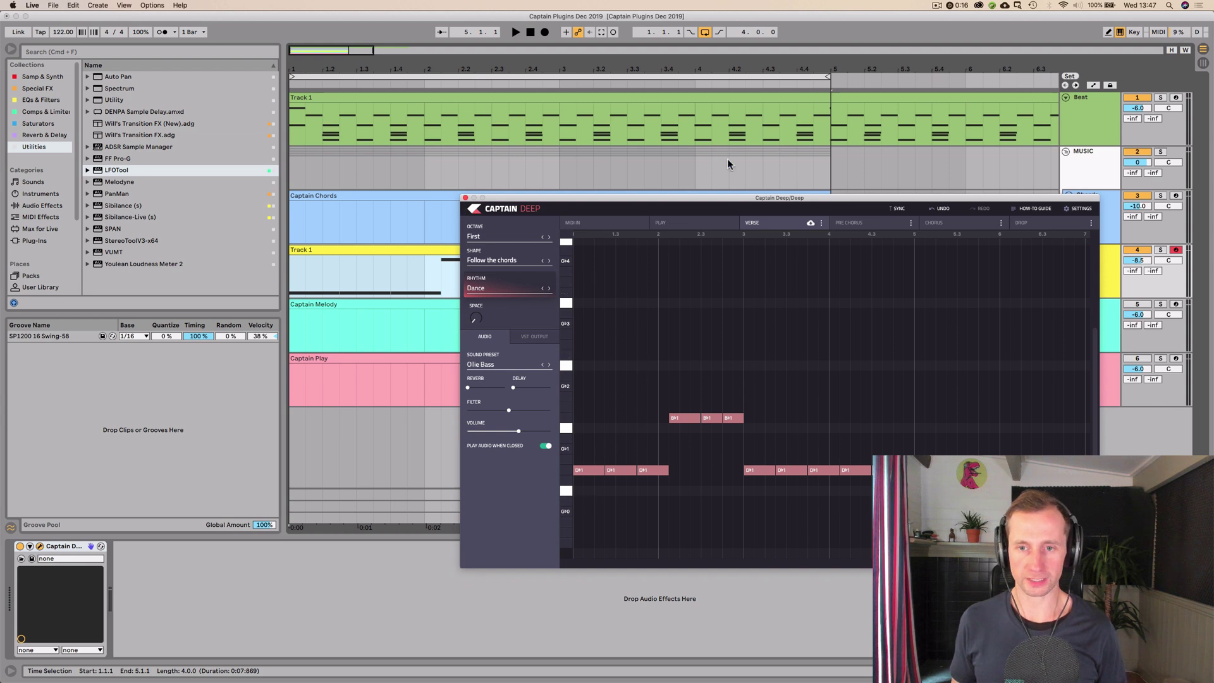
# Open the new bass clip in an enlarged clip editor and switch Captain Deep to MIDI In
pyautogui.click(465, 199)
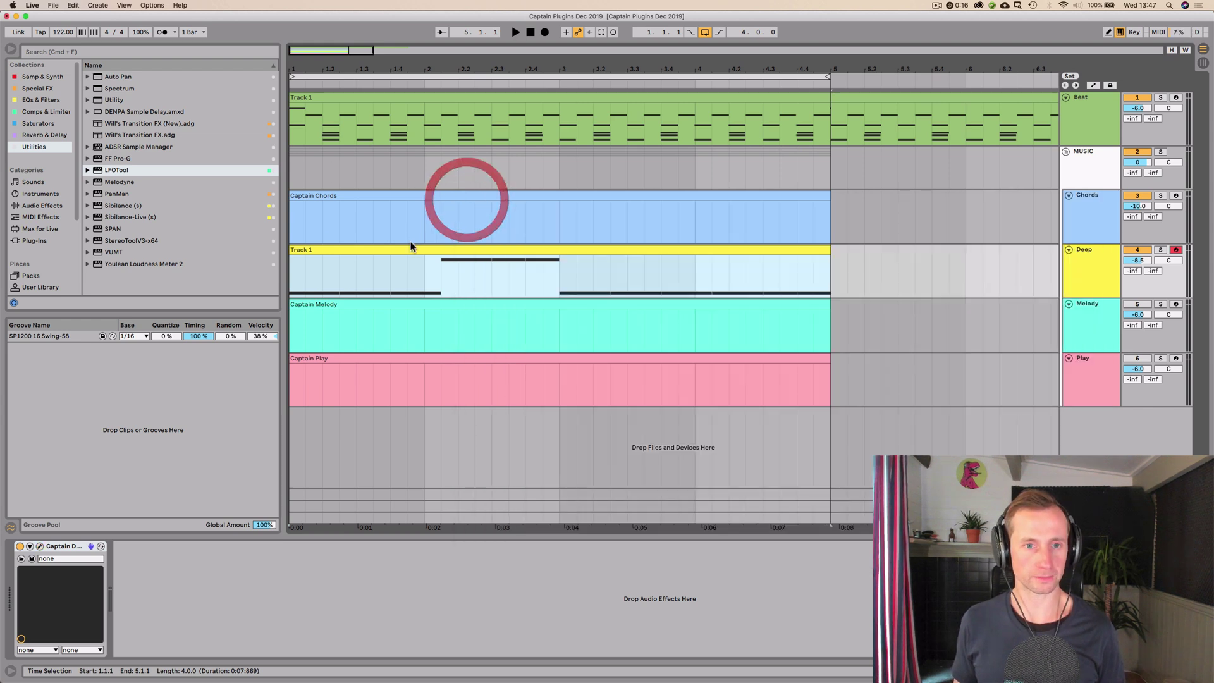
pyautogui.doubleClick(411, 251)
pyautogui.press('space')
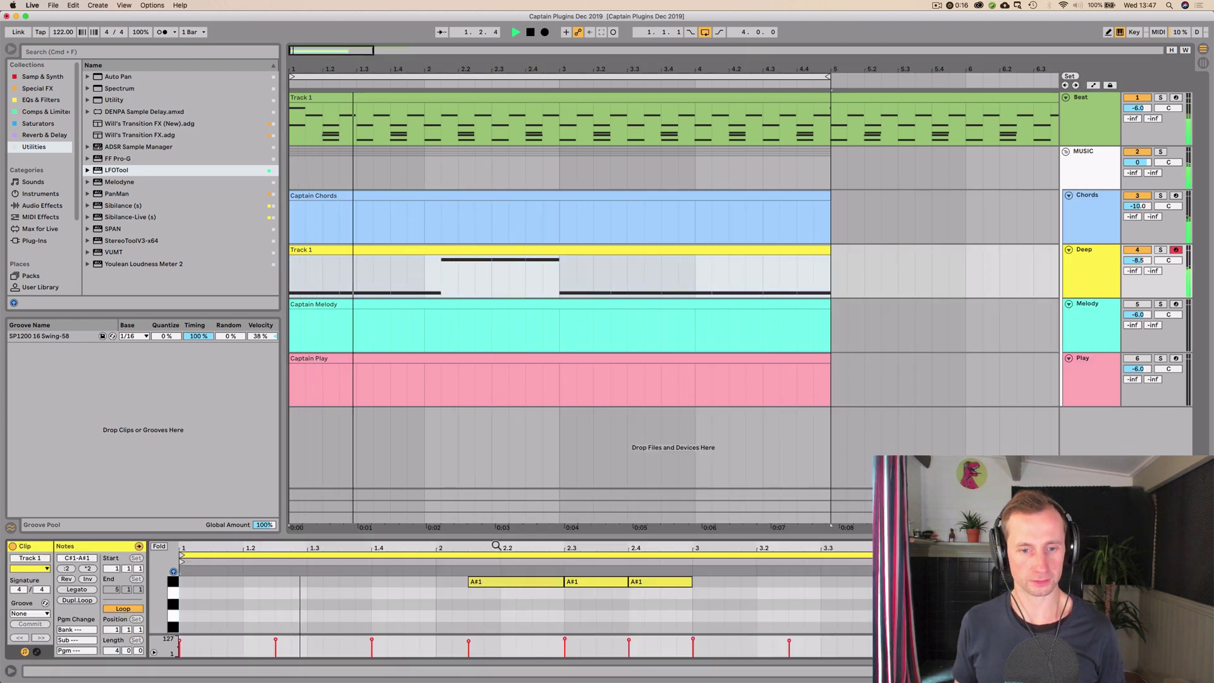
pyautogui.moveTo(498, 530); pyautogui.dragTo(499, 420)
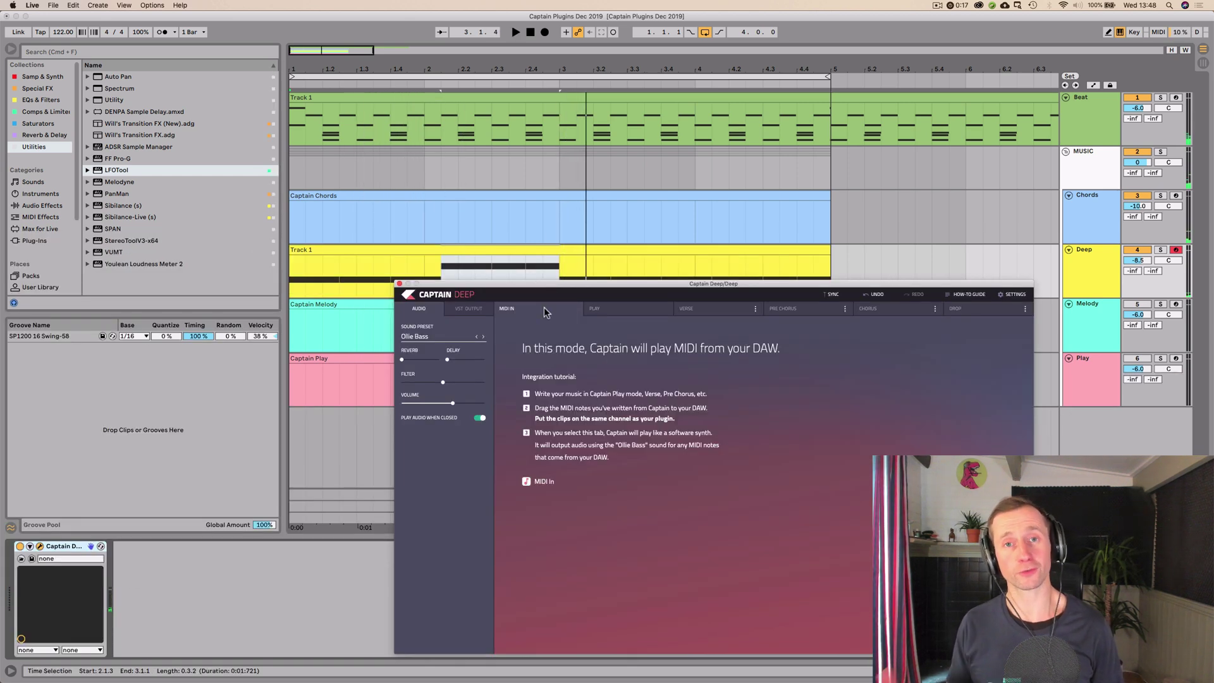
pyautogui.click(721, 316)
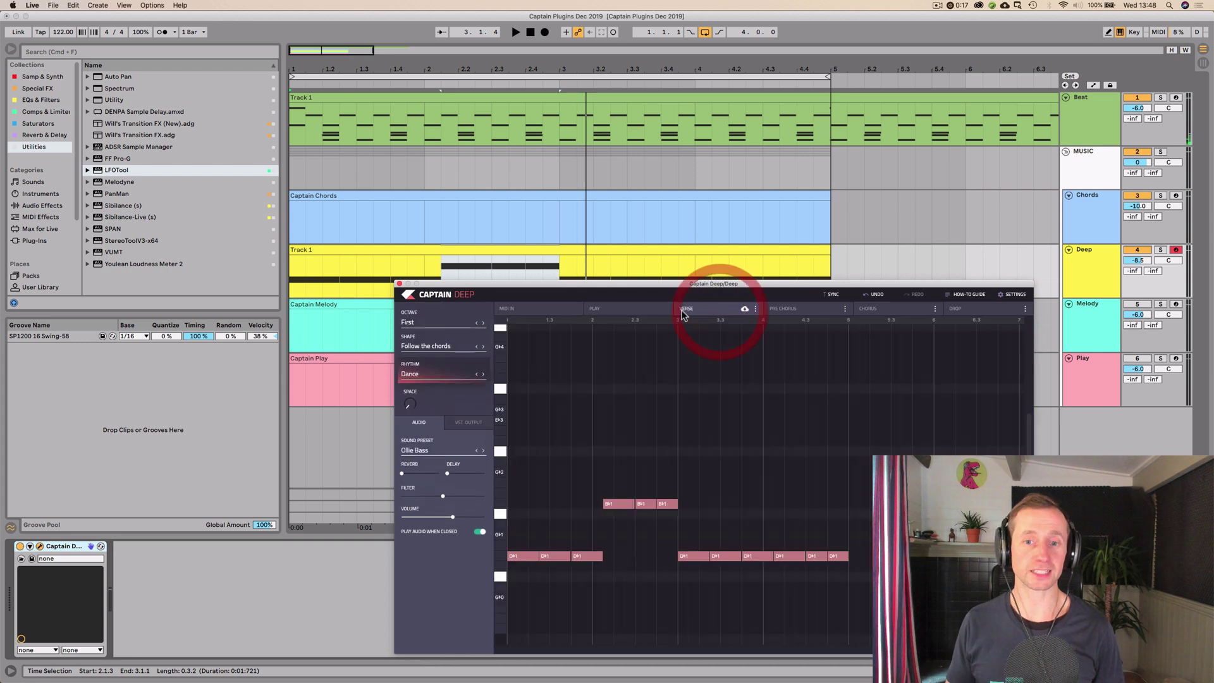
pyautogui.click(529, 308)
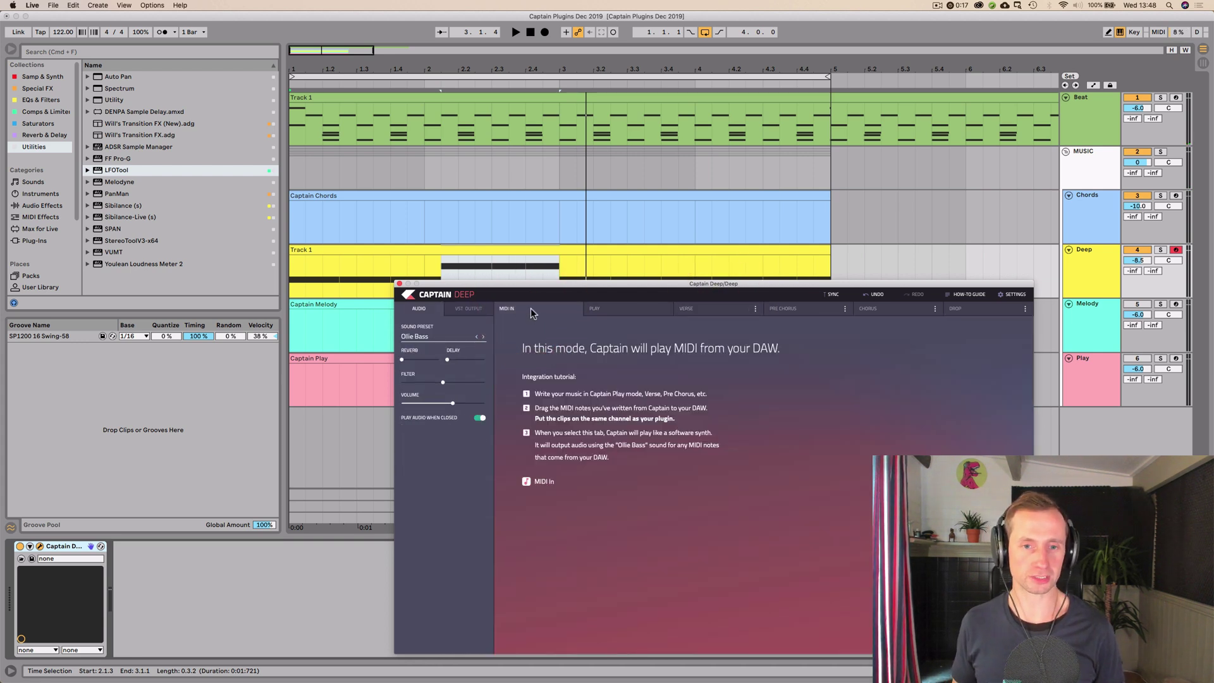
# Show the bass clip's notes and transpose the three opening C#1 notes down to G#0
pyautogui.click(399, 283)
pyautogui.click(542, 248)
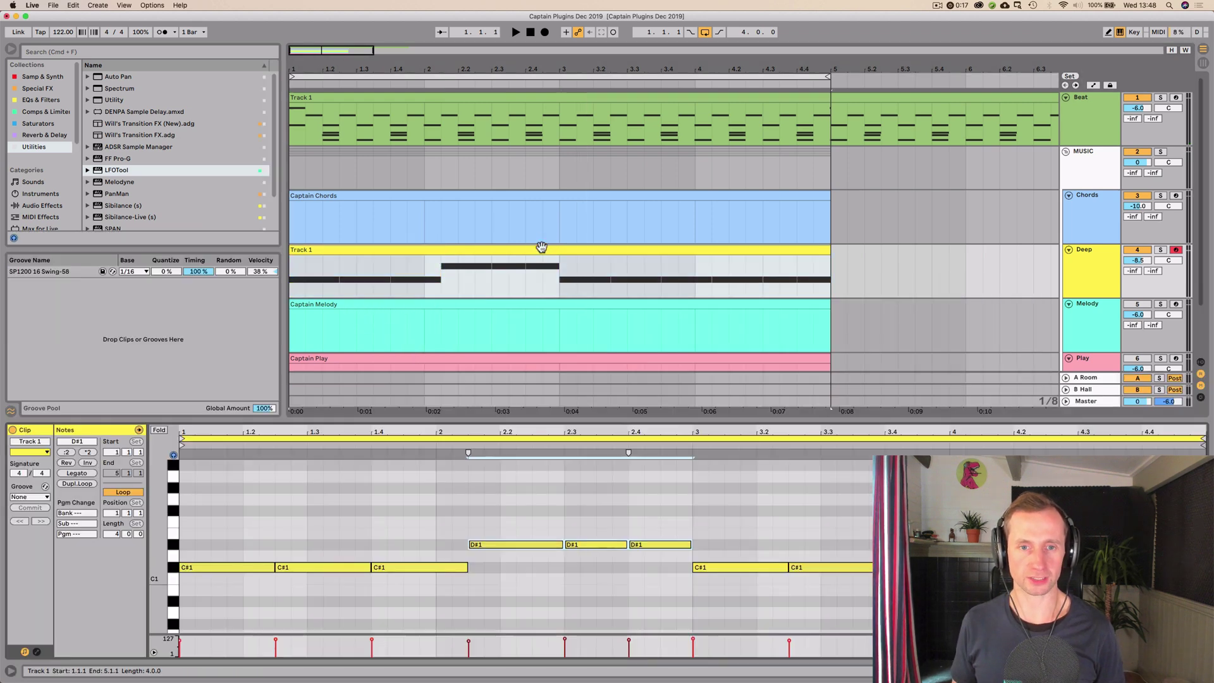
pyautogui.click(605, 466)
pyautogui.press('space')
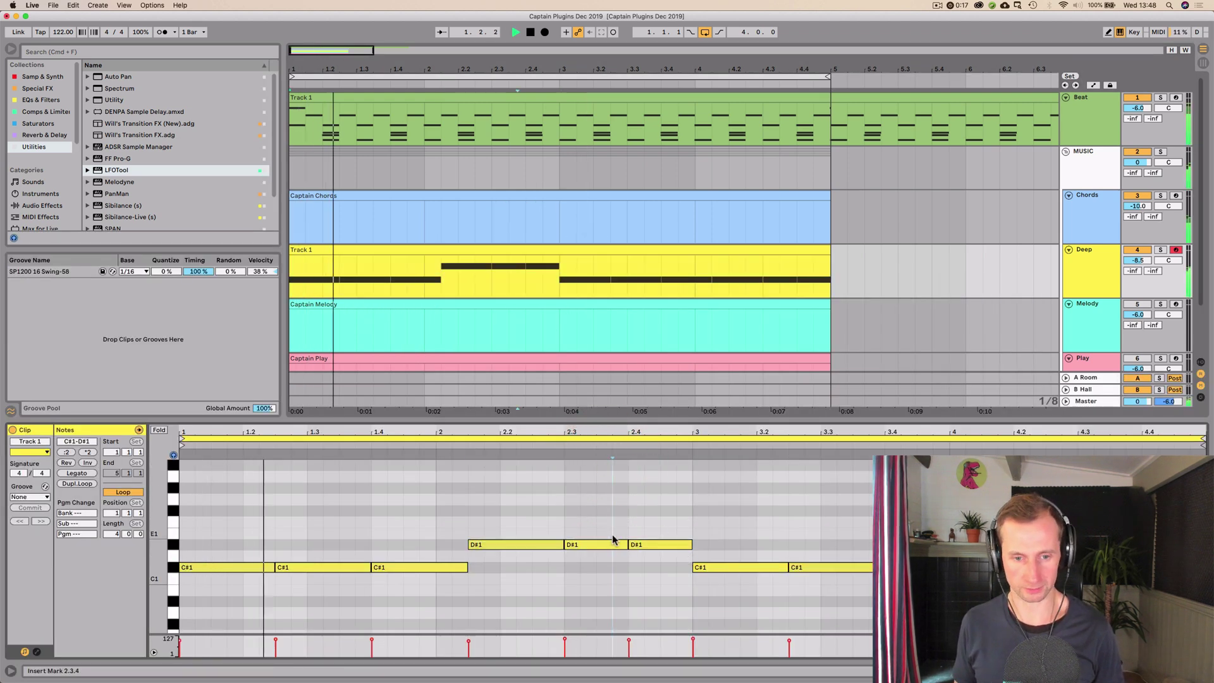
pyautogui.click(380, 567)
pyautogui.press('space')
pyautogui.moveTo(401, 622); pyautogui.dragTo(226, 560)
pyautogui.press('Down')
pyautogui.press('Down')
pyautogui.press('Down')
pyautogui.press('Down')
pyautogui.press('Down')
pyautogui.press('space')
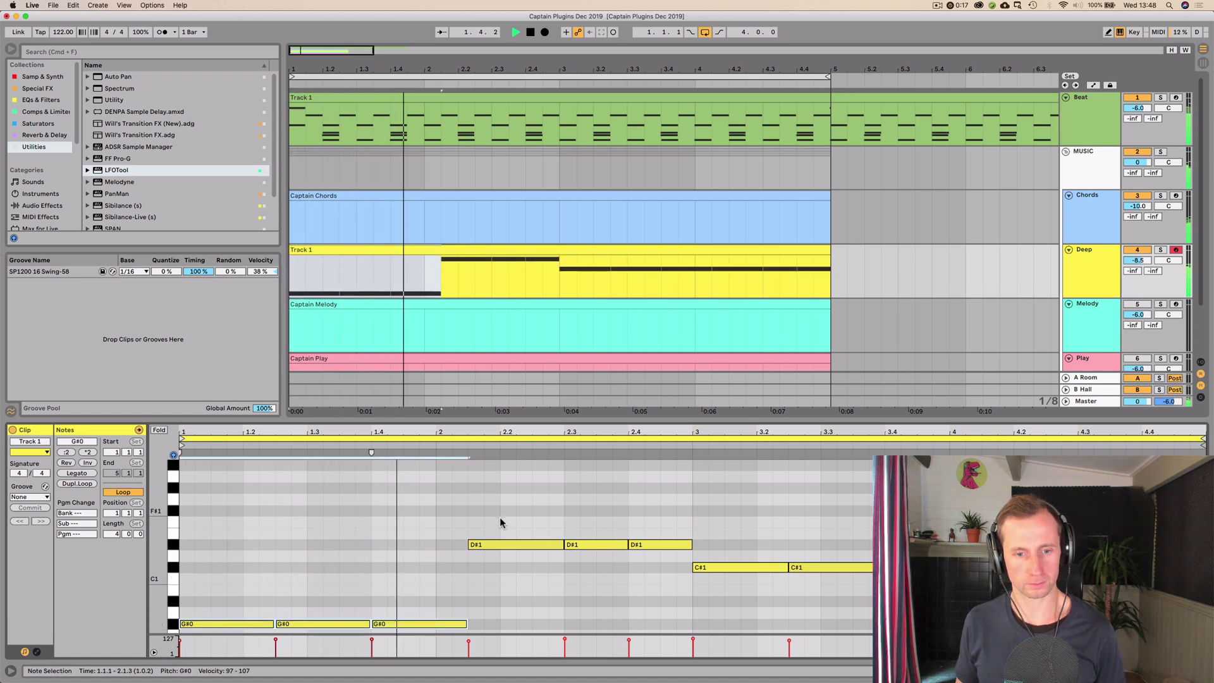
pyautogui.press('space')
# Move the three D#1 notes to B0 and raise the last C#1 note to E1
pyautogui.moveTo(499, 523); pyautogui.dragTo(861, 593)
pyautogui.press('Down')
pyautogui.press('Down')
pyautogui.press('Down')
pyautogui.press('Down')
pyautogui.press('Down')
pyautogui.press('Up')
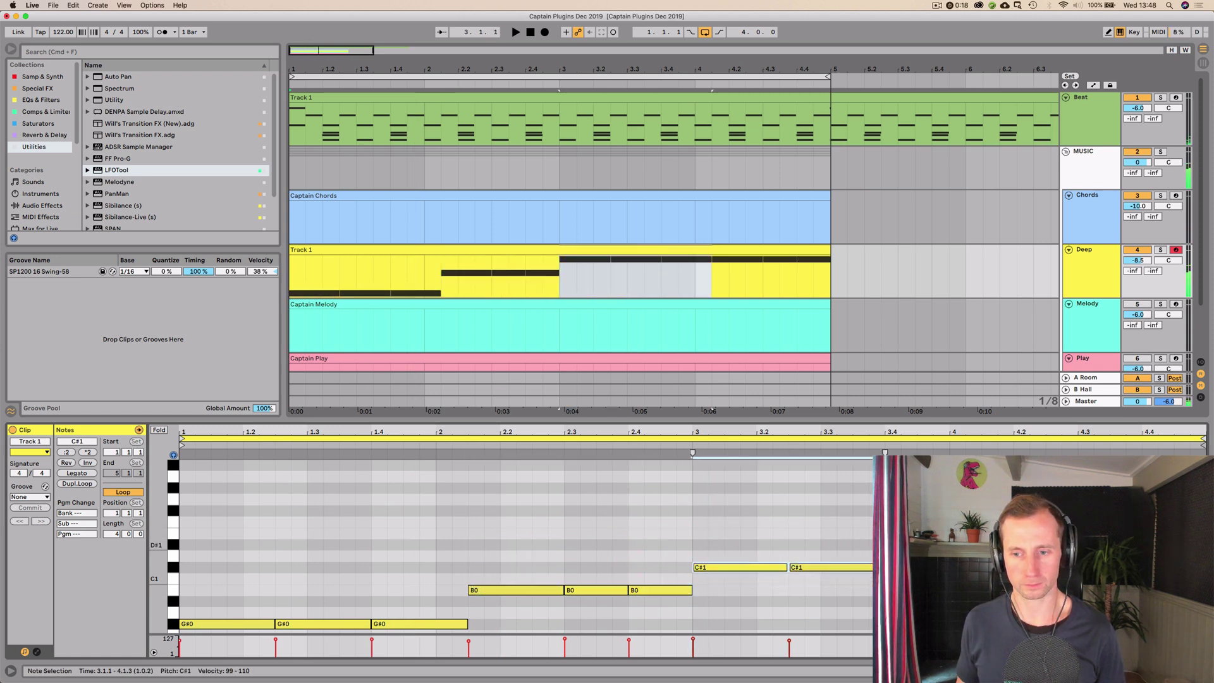
pyautogui.click(672, 512)
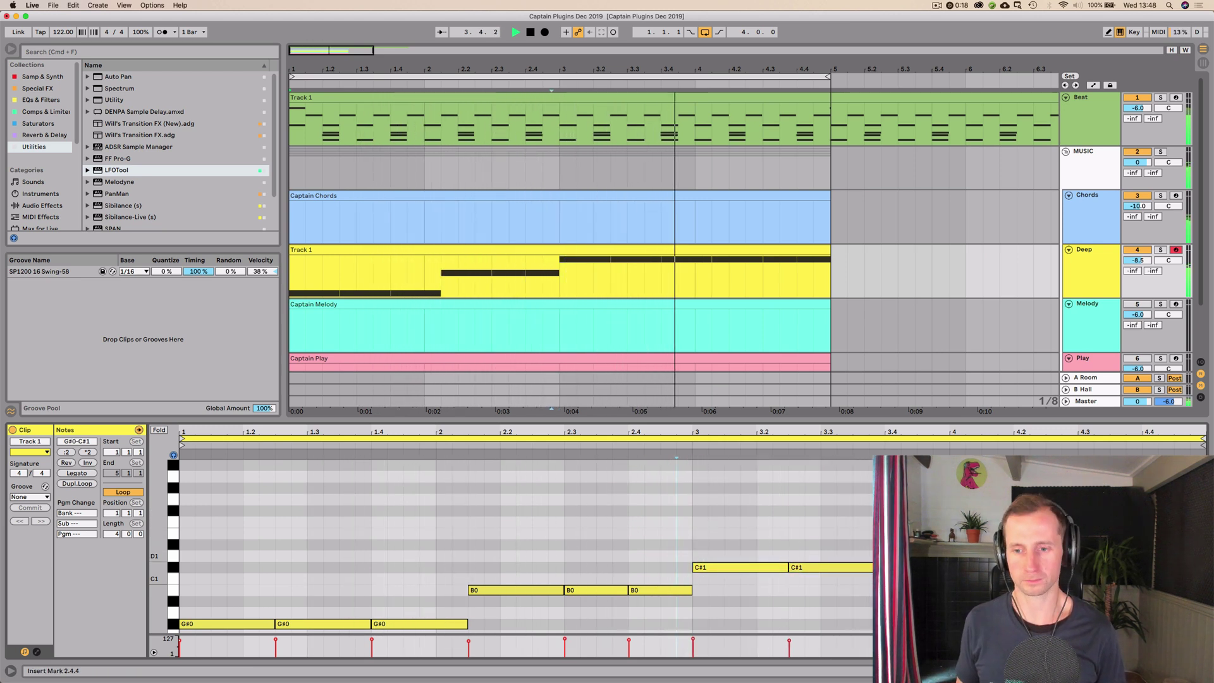
pyautogui.press('space')
pyautogui.click(1011, 567)
pyautogui.press('Up')
pyautogui.press('Up')
pyautogui.press('Up')
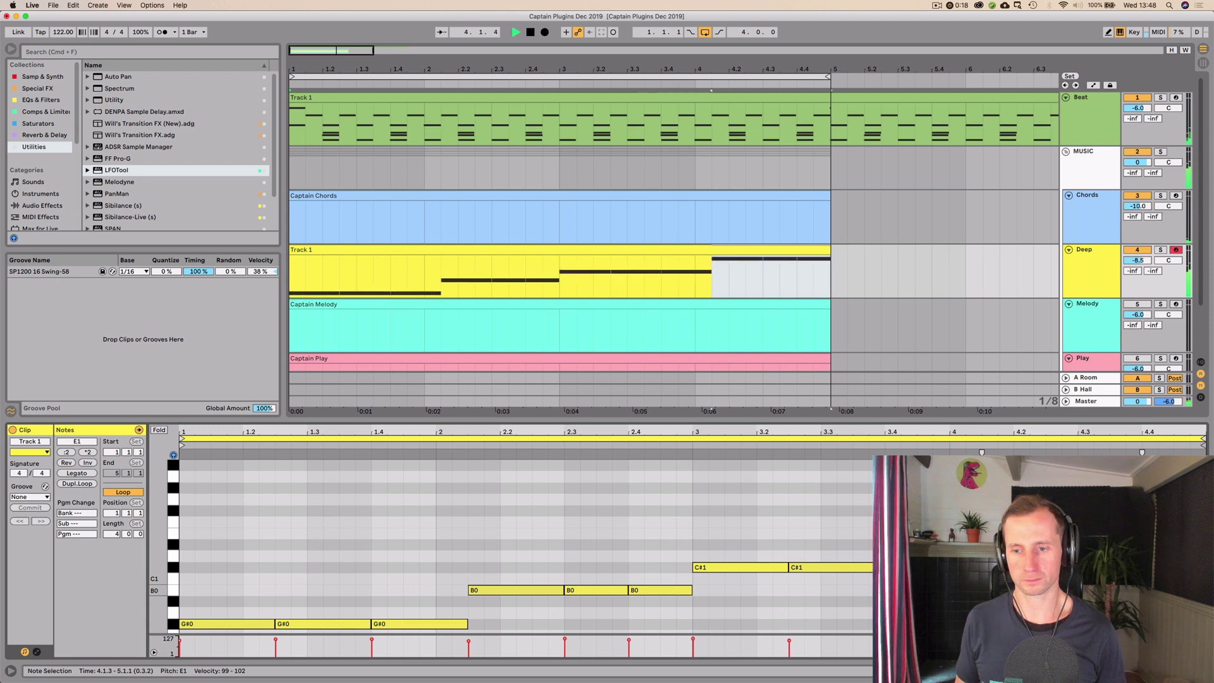
# Show the Deep track's devices and reopen the Captain Deep window
pyautogui.hotkey('shift', 'Tab')
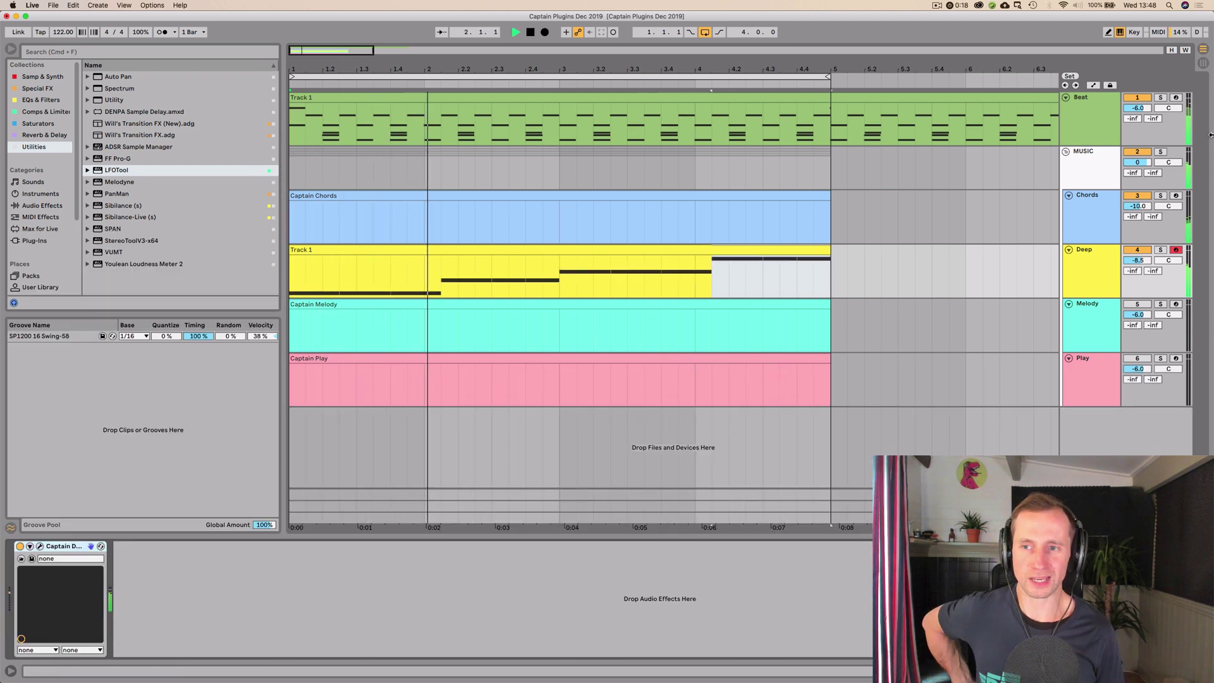
pyautogui.click(42, 563)
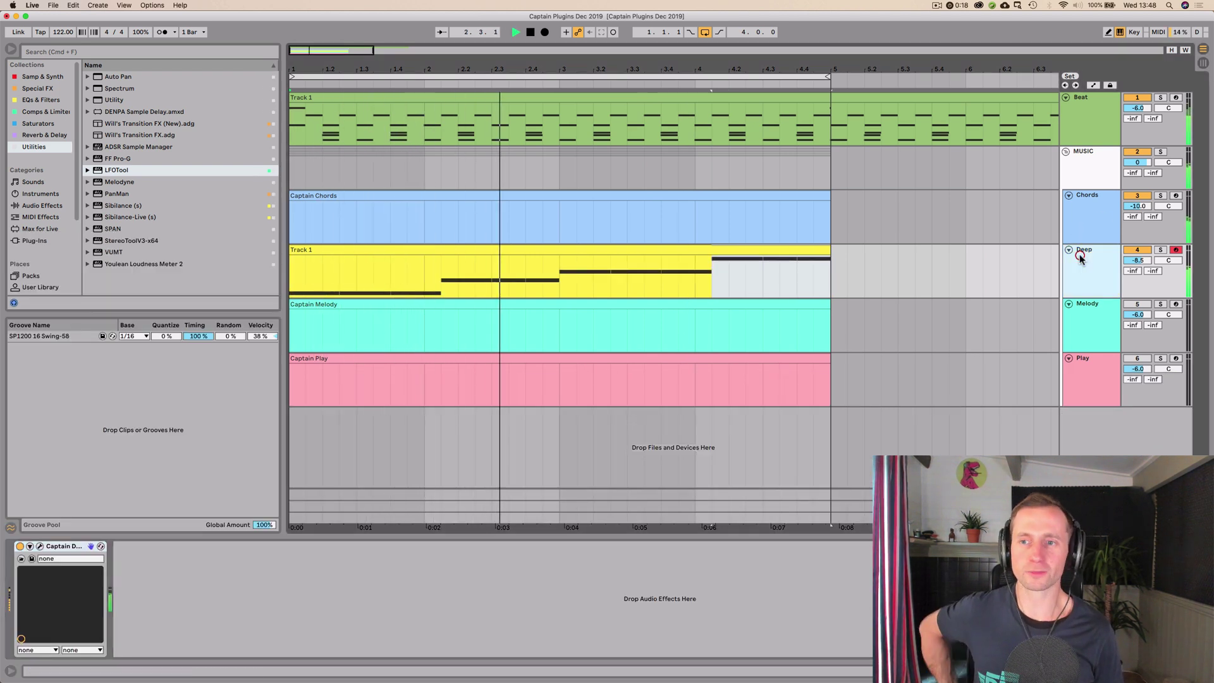
pyautogui.click(40, 546)
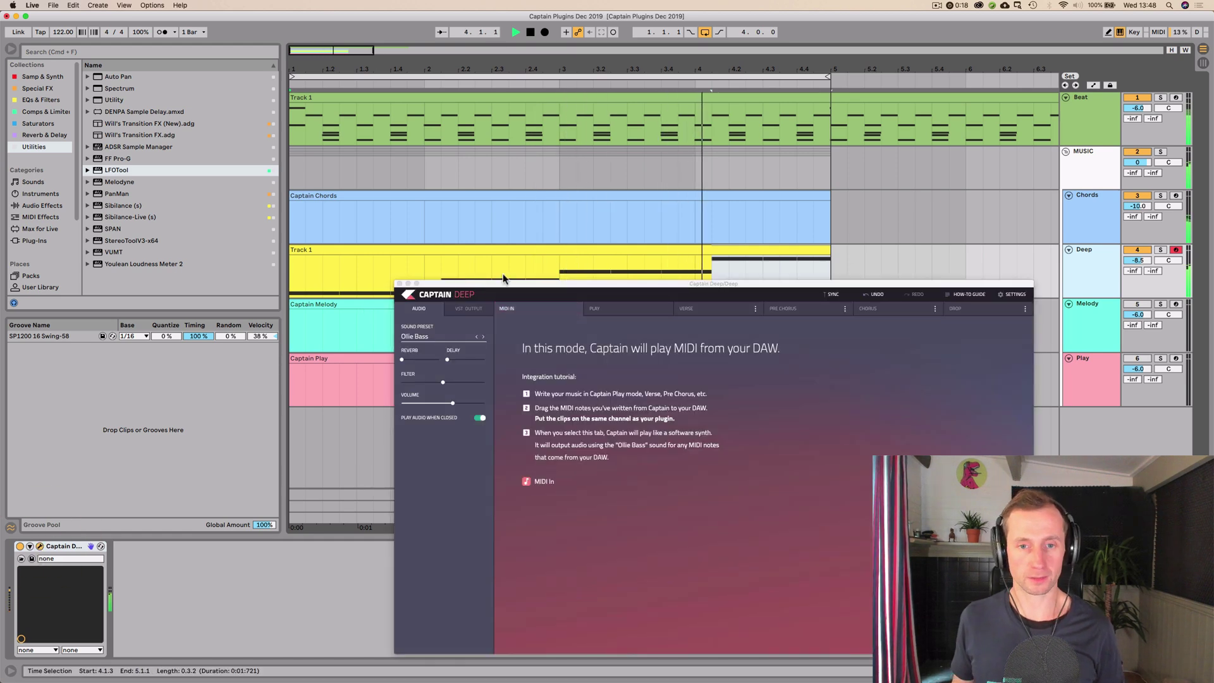
# Check Captain Deep's Verse tab, return it to MIDI In, and close its window
pyautogui.click(714, 307)
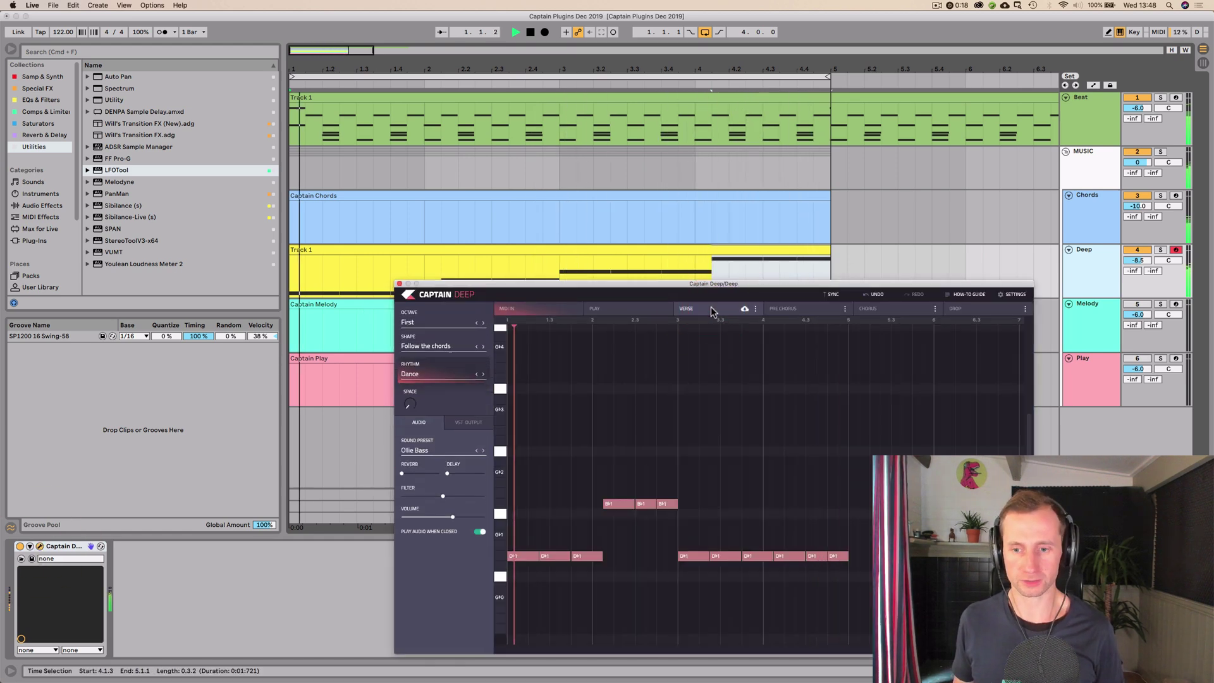
pyautogui.click(561, 307)
pyautogui.moveTo(572, 285); pyautogui.dragTo(567, 217)
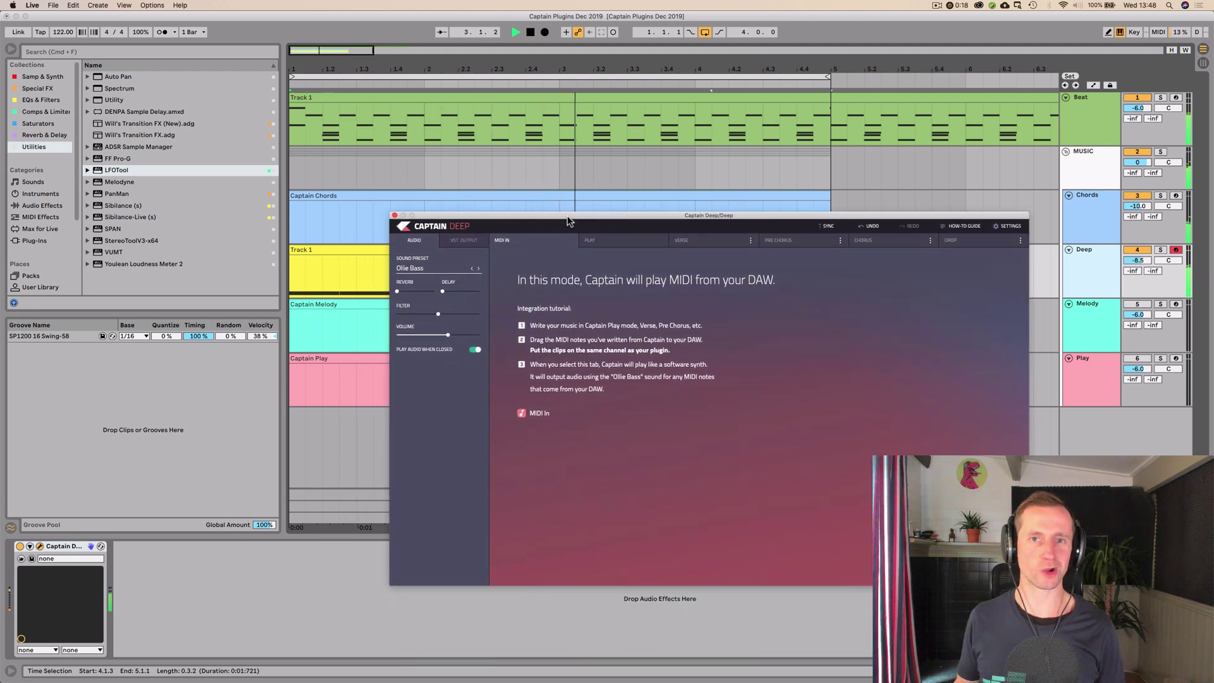
pyautogui.click(396, 216)
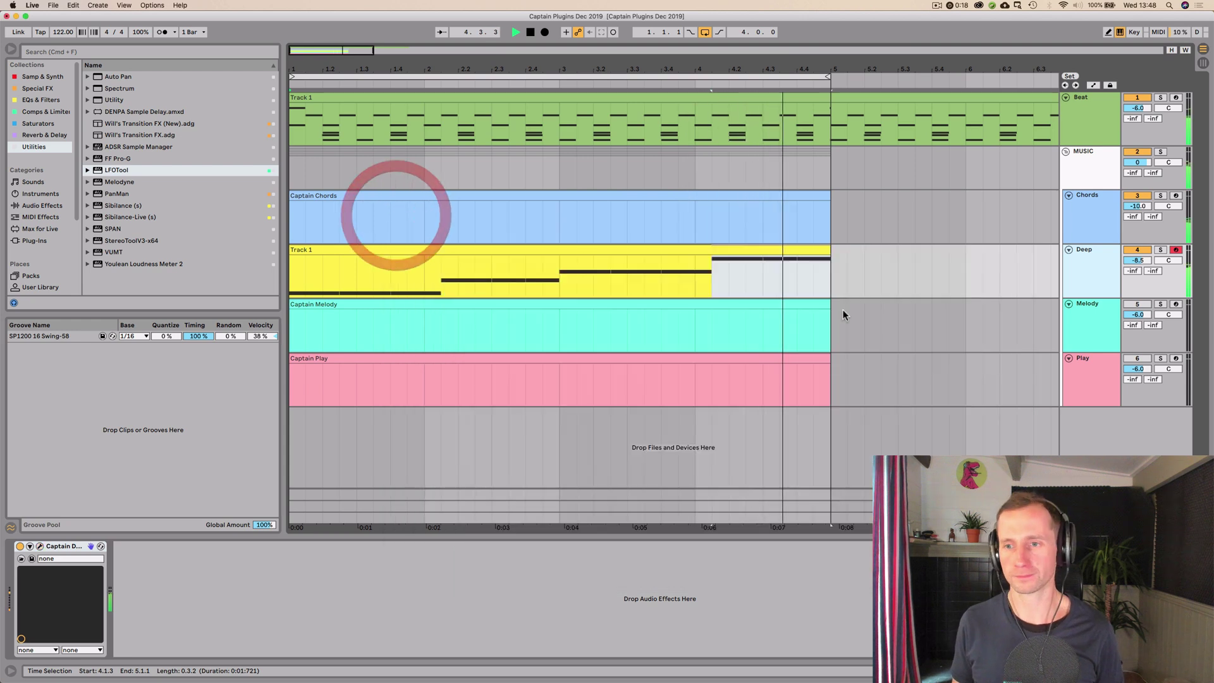
# Unmute the Melody track, select it and show its devices
pyautogui.click(1083, 317)
pyautogui.click(1137, 304)
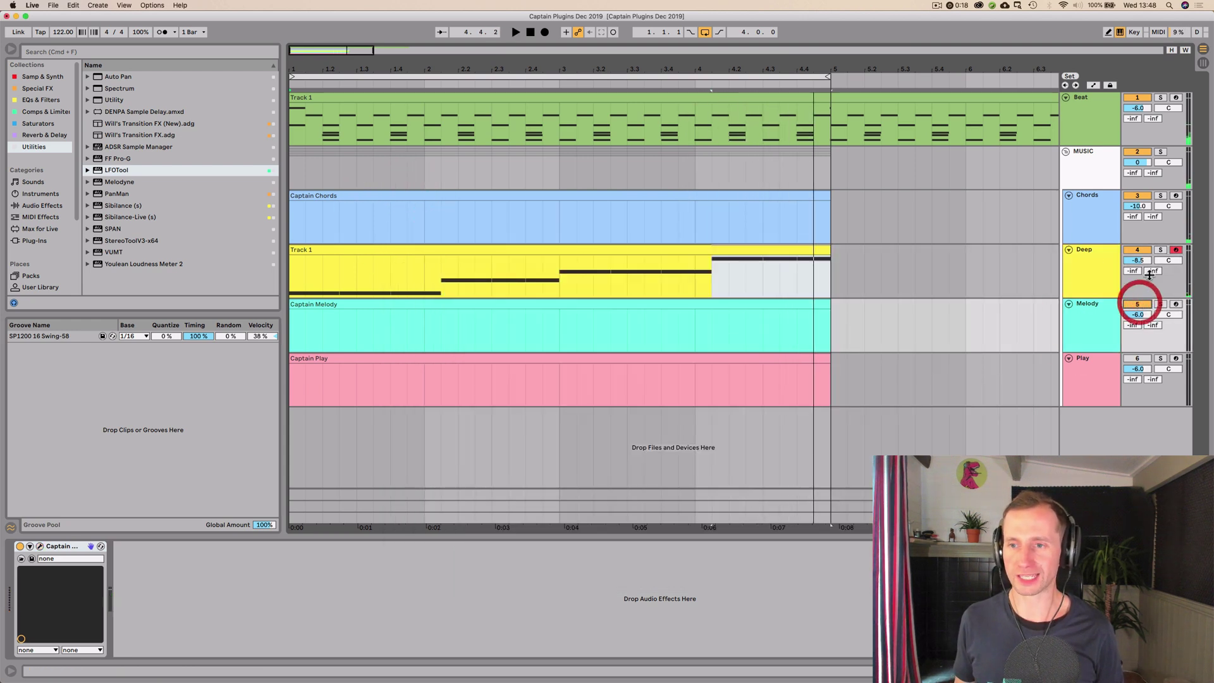
pyautogui.click(1091, 323)
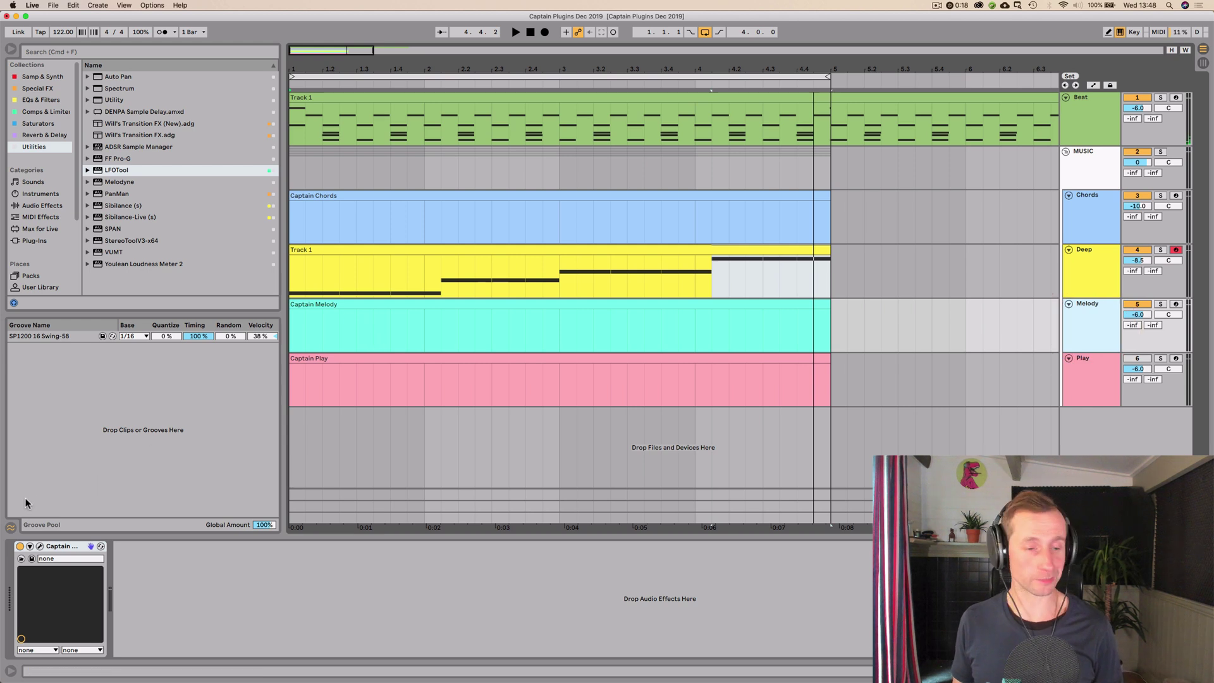
# Open Captain Melody, connect it to the chord progression and enlarge its window
pyautogui.click(40, 547)
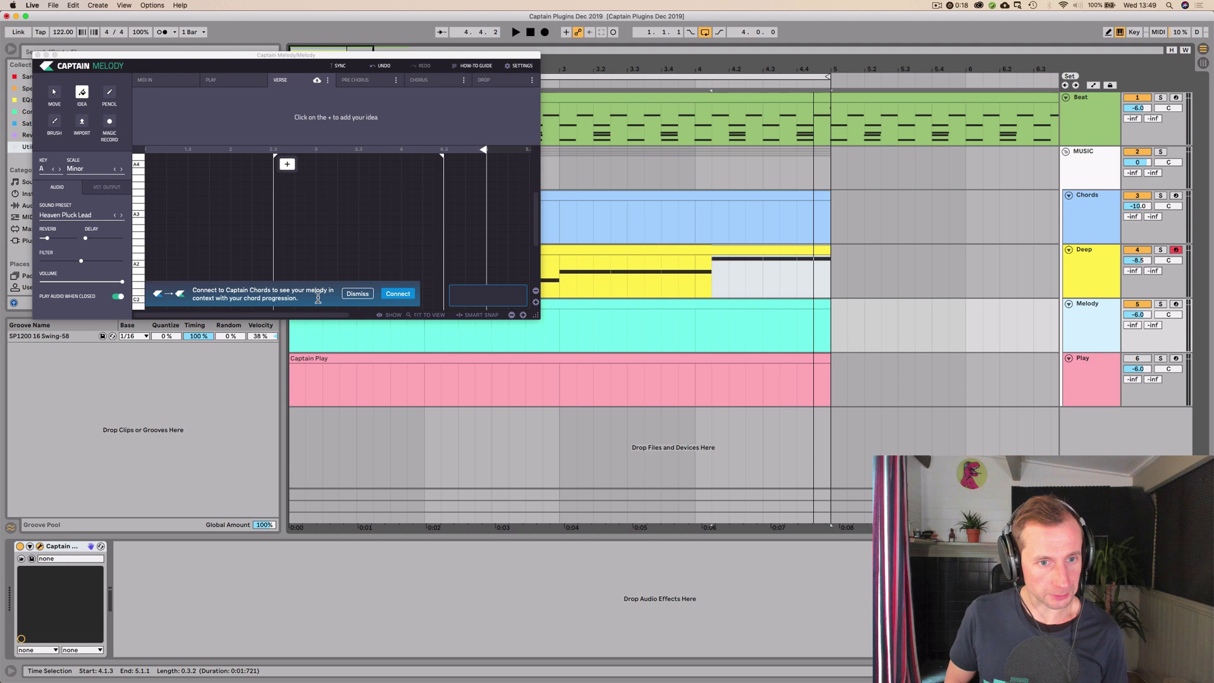
pyautogui.click(398, 294)
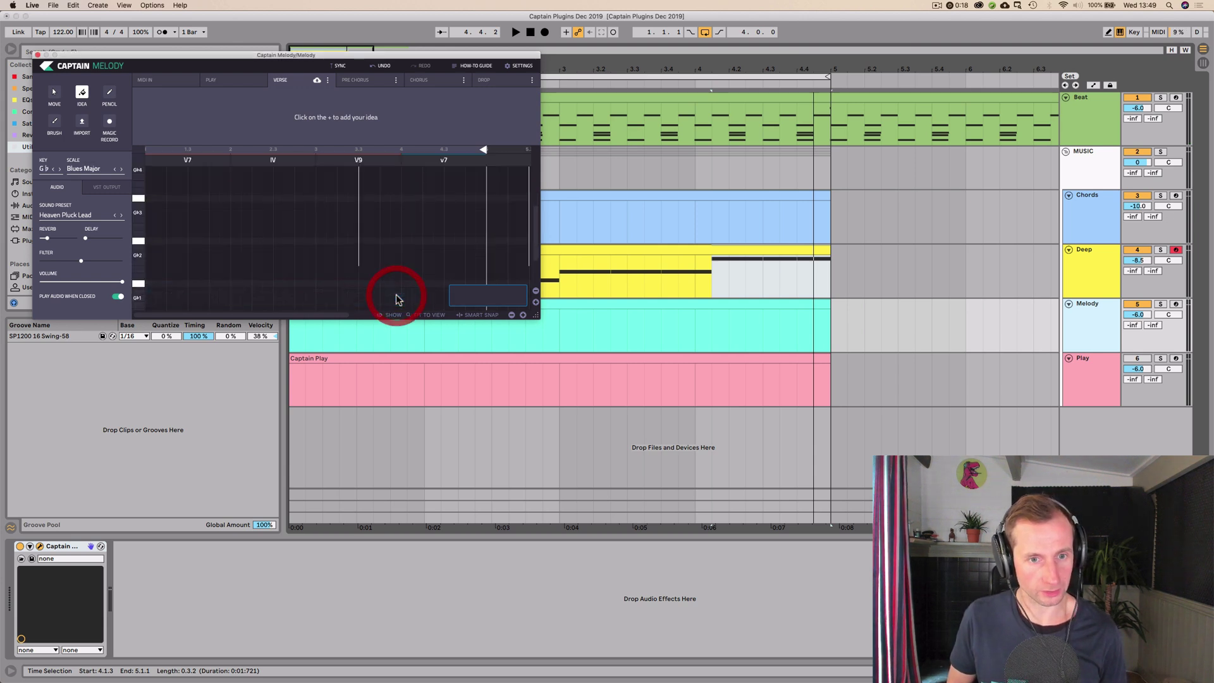
pyautogui.moveTo(536, 316); pyautogui.dragTo(789, 545)
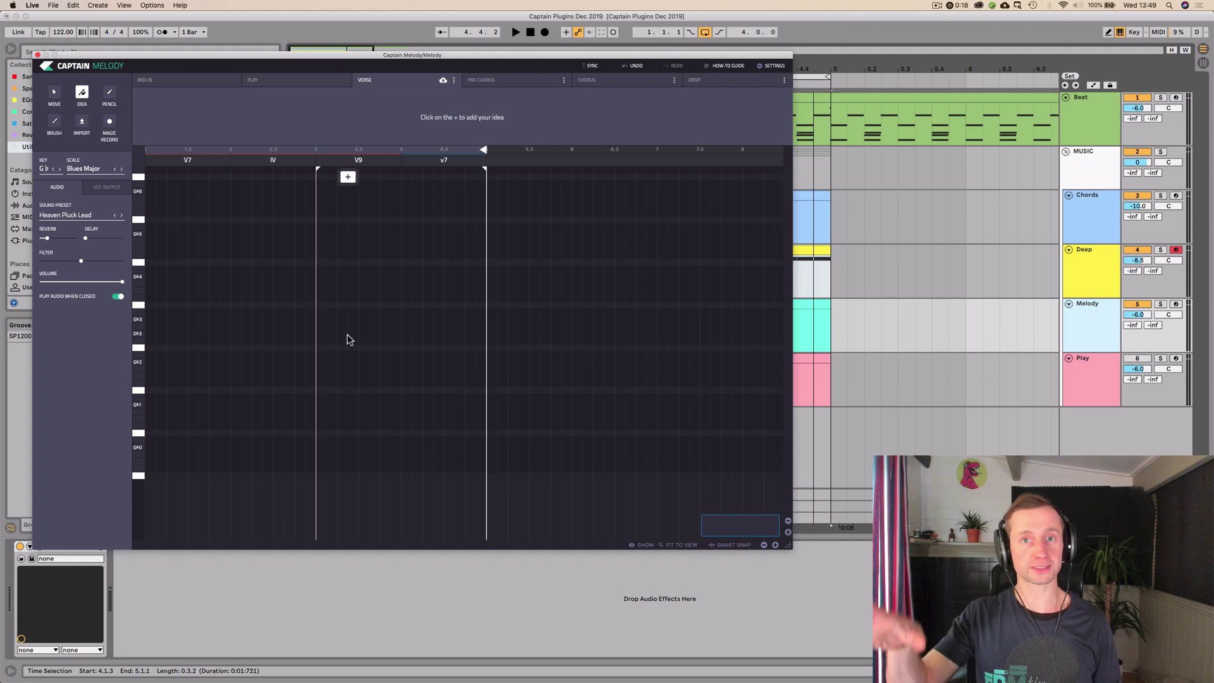
# Generate melody ideas over the first chords and over V9 and v7, then move the window aside
pyautogui.moveTo(154, 203)
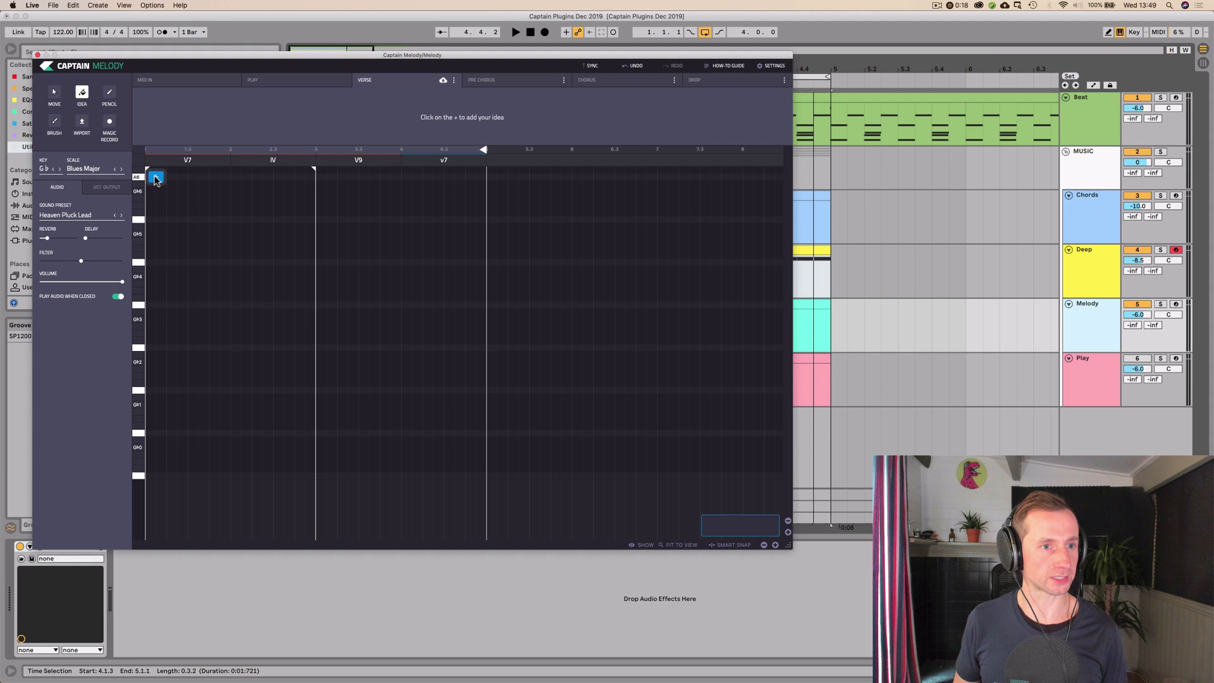
pyautogui.click(156, 179)
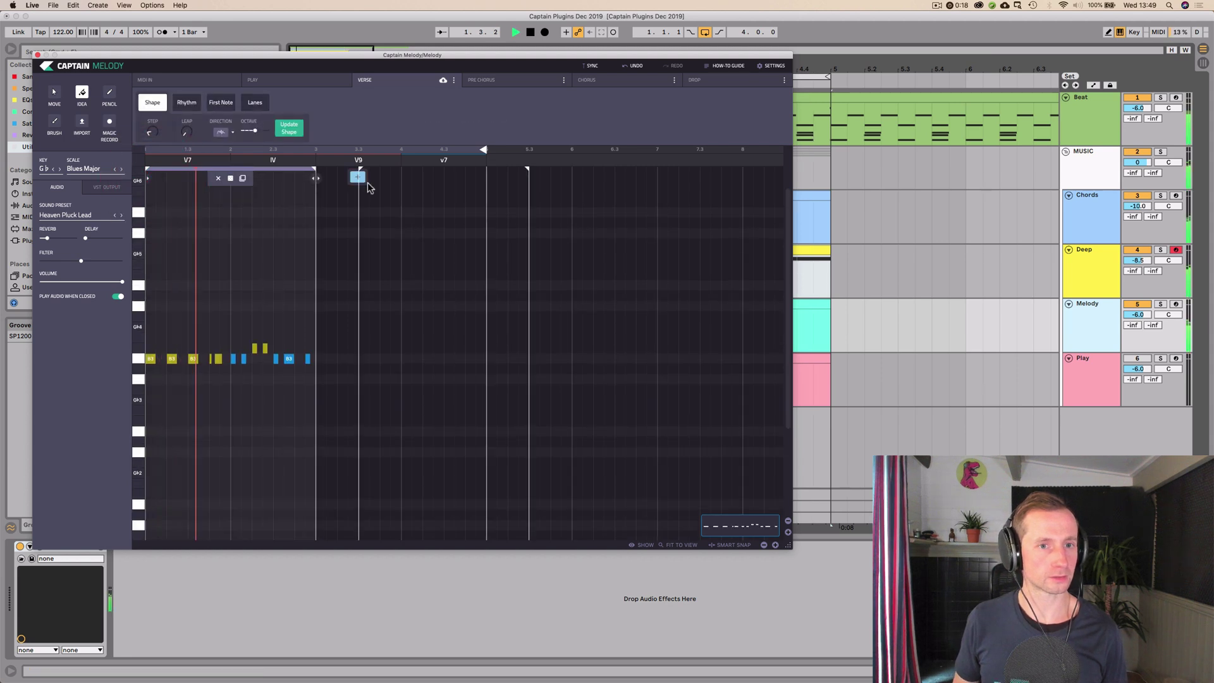
pyautogui.click(337, 178)
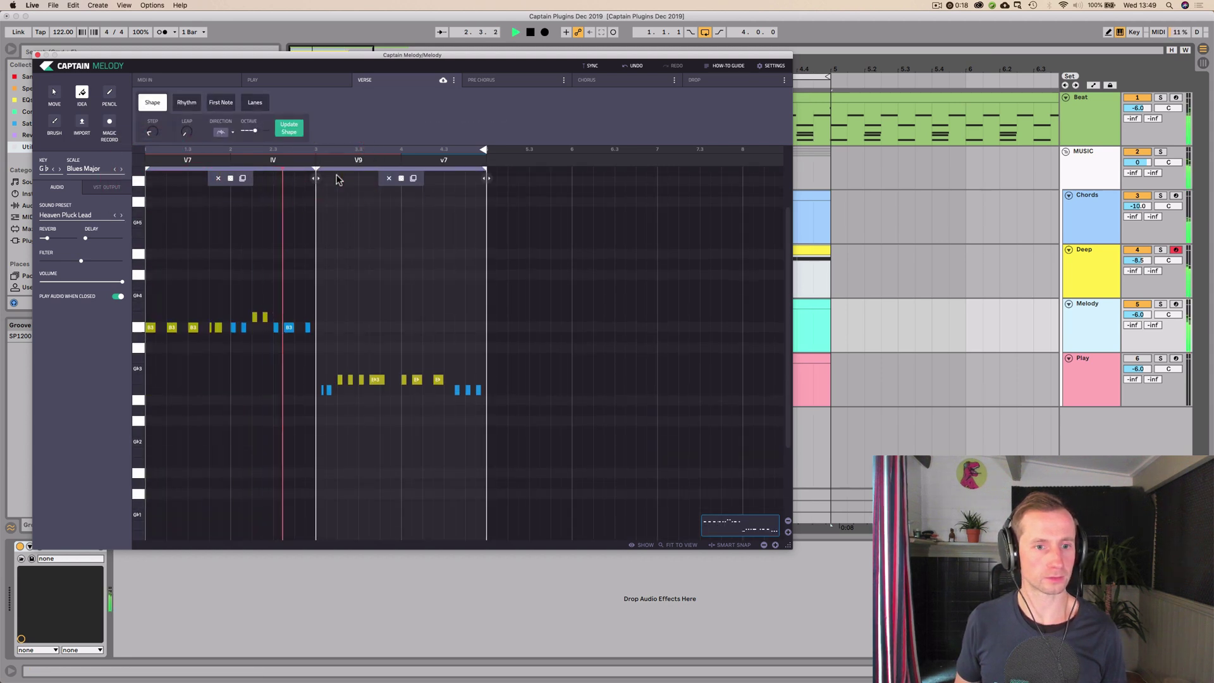
pyautogui.moveTo(316, 178)
pyautogui.mouseDown()
pyautogui.moveTo(385, 182)
pyautogui.moveTo(316, 182)
pyautogui.mouseUp()
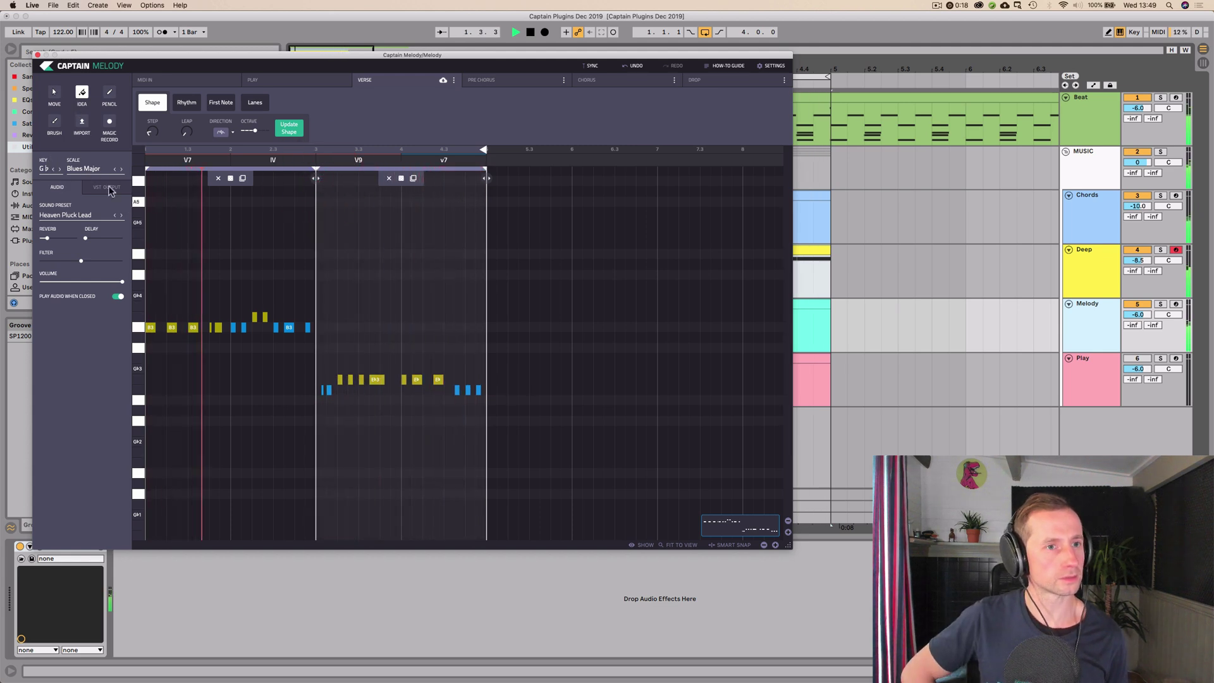
pyautogui.moveTo(167, 65); pyautogui.dragTo(325, 101)
# Set Captain Deep on the Deep track to play the MIDI notes coming from Live
pyautogui.click(1093, 271)
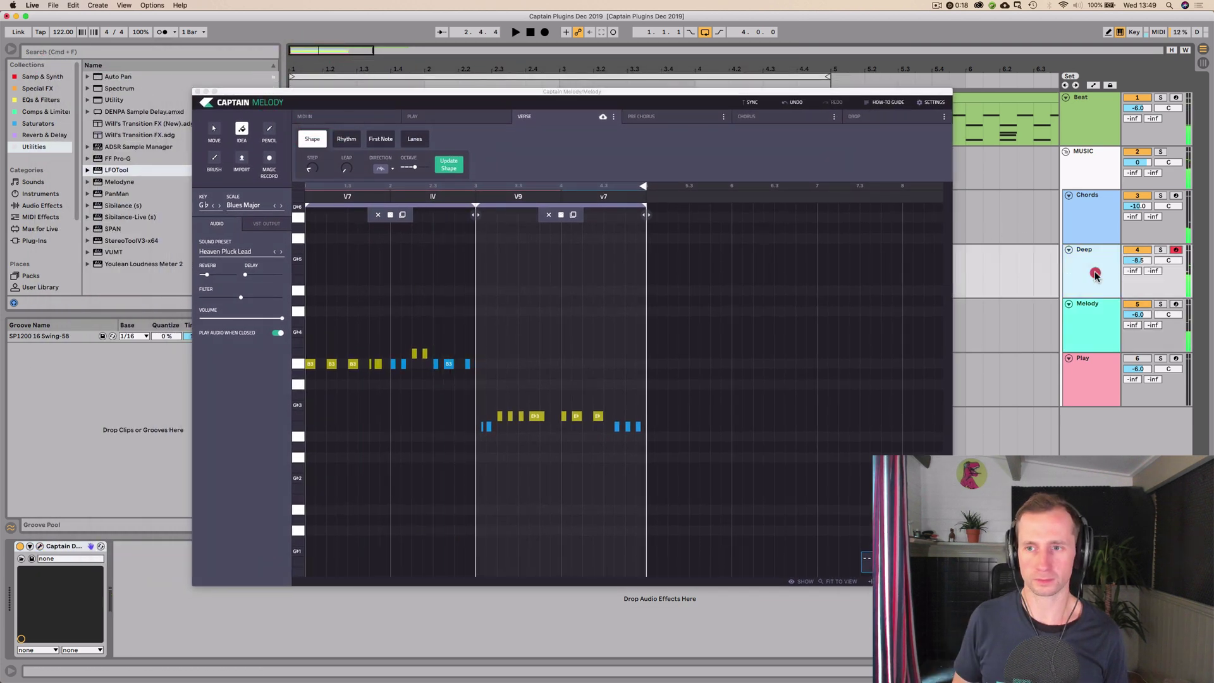
pyautogui.click(40, 547)
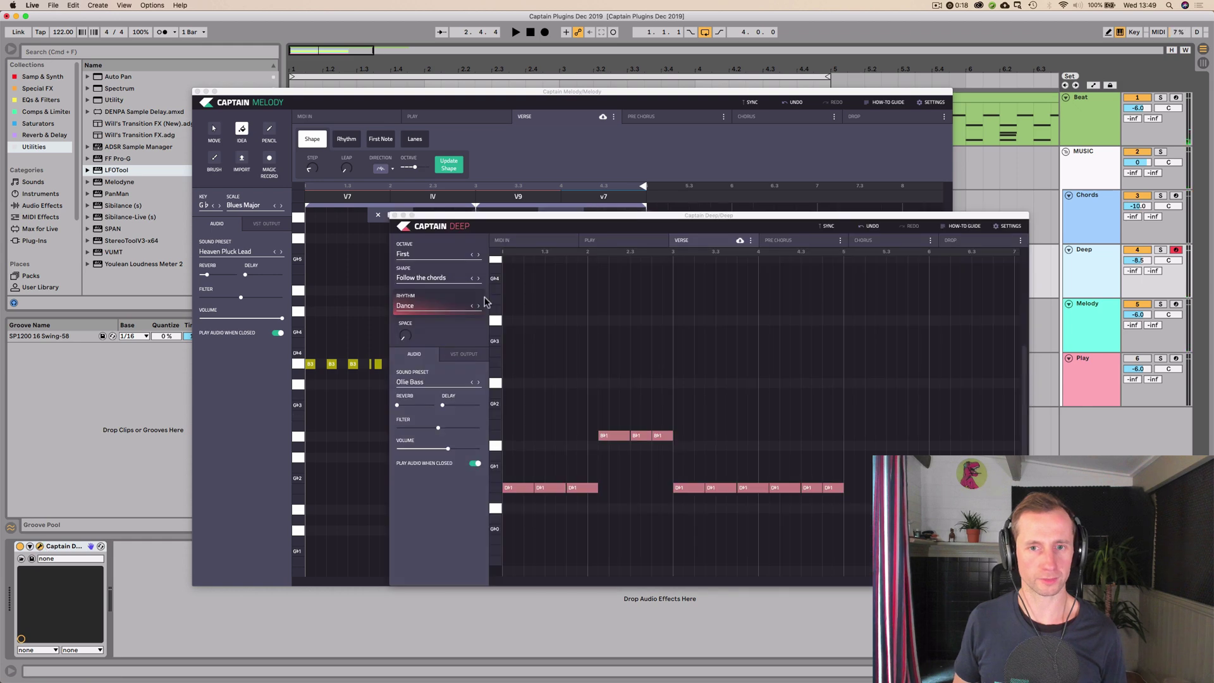
pyautogui.click(517, 241)
pyautogui.click(393, 214)
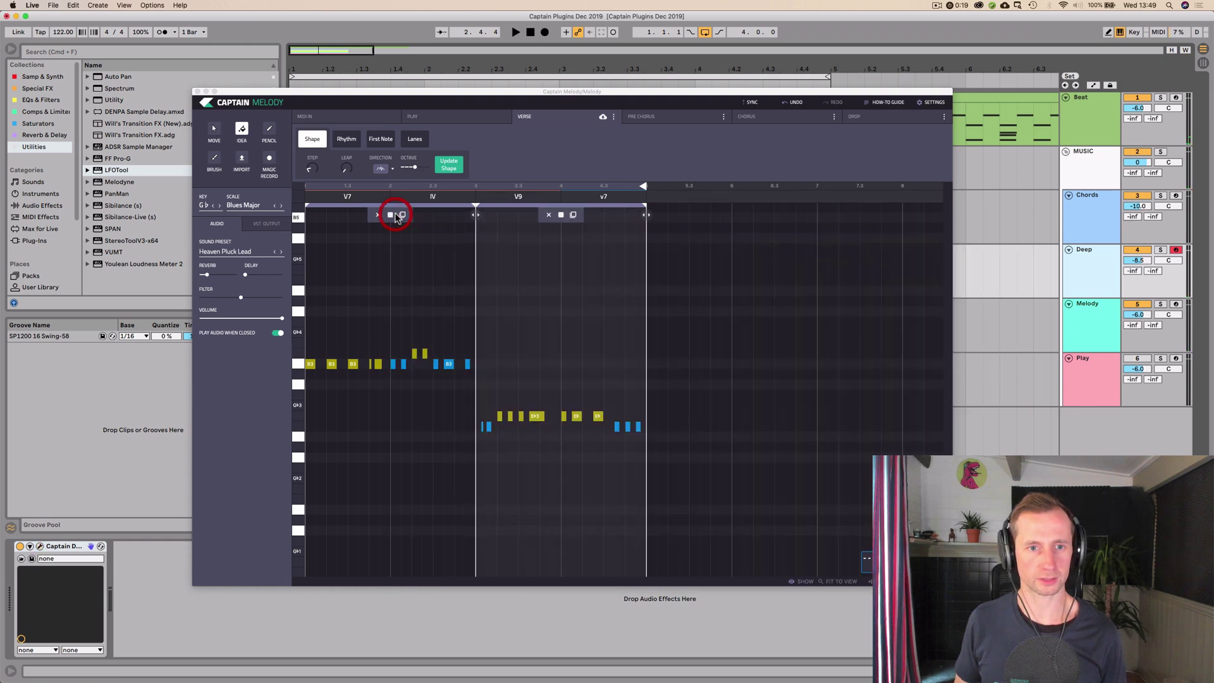
# Start playback and review Captain Melody's rhythm and shape settings
pyautogui.press('space')
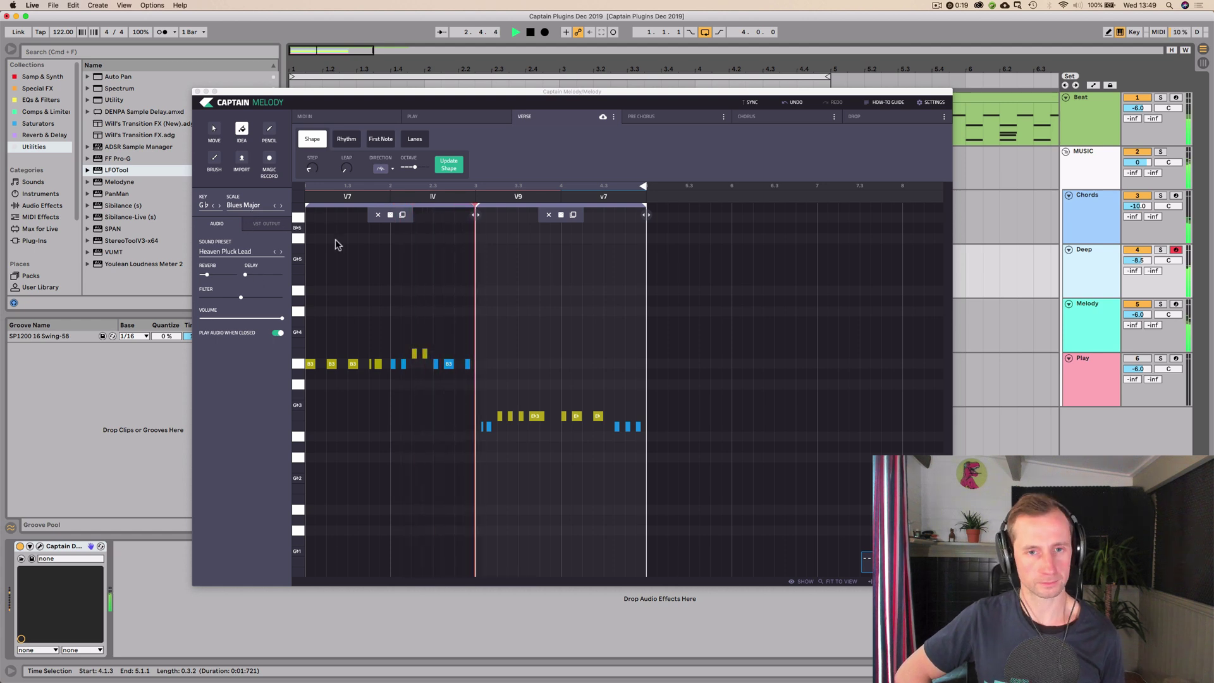
pyautogui.click(388, 272)
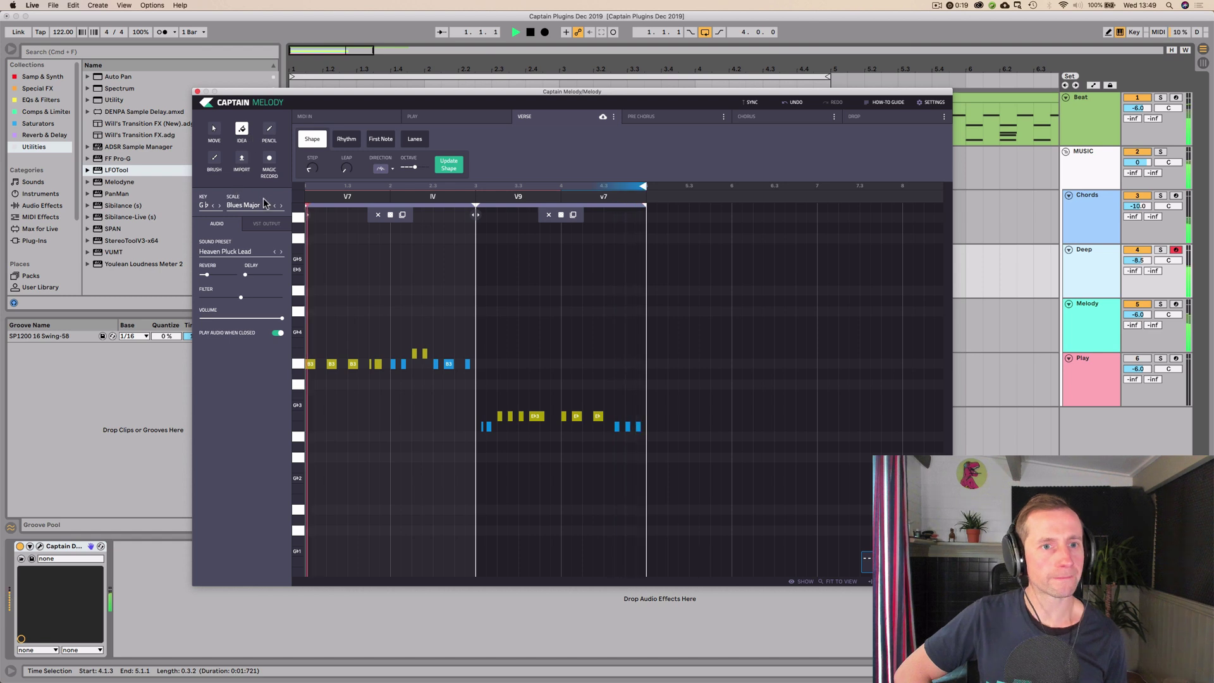
pyautogui.click(346, 138)
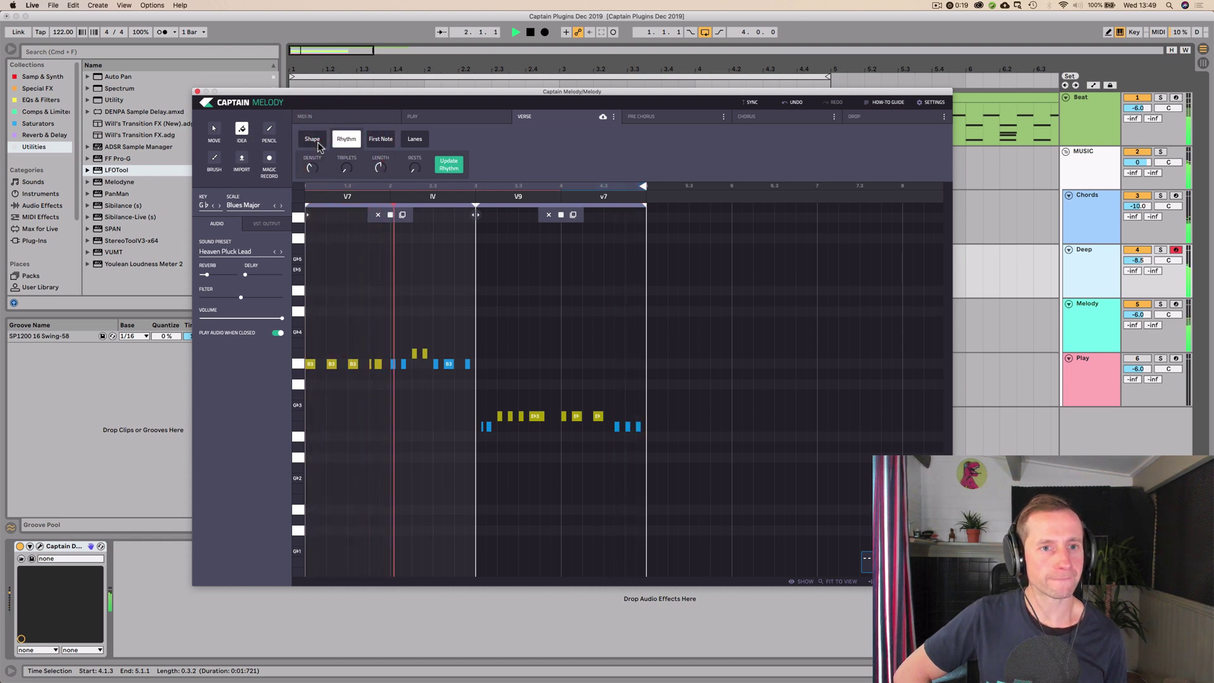
pyautogui.click(312, 140)
# Raise the first melody's leap and step amounts, regenerate it, and move F3 down a step
pyautogui.moveTo(347, 168); pyautogui.dragTo(354, 117)
pyautogui.click(448, 165)
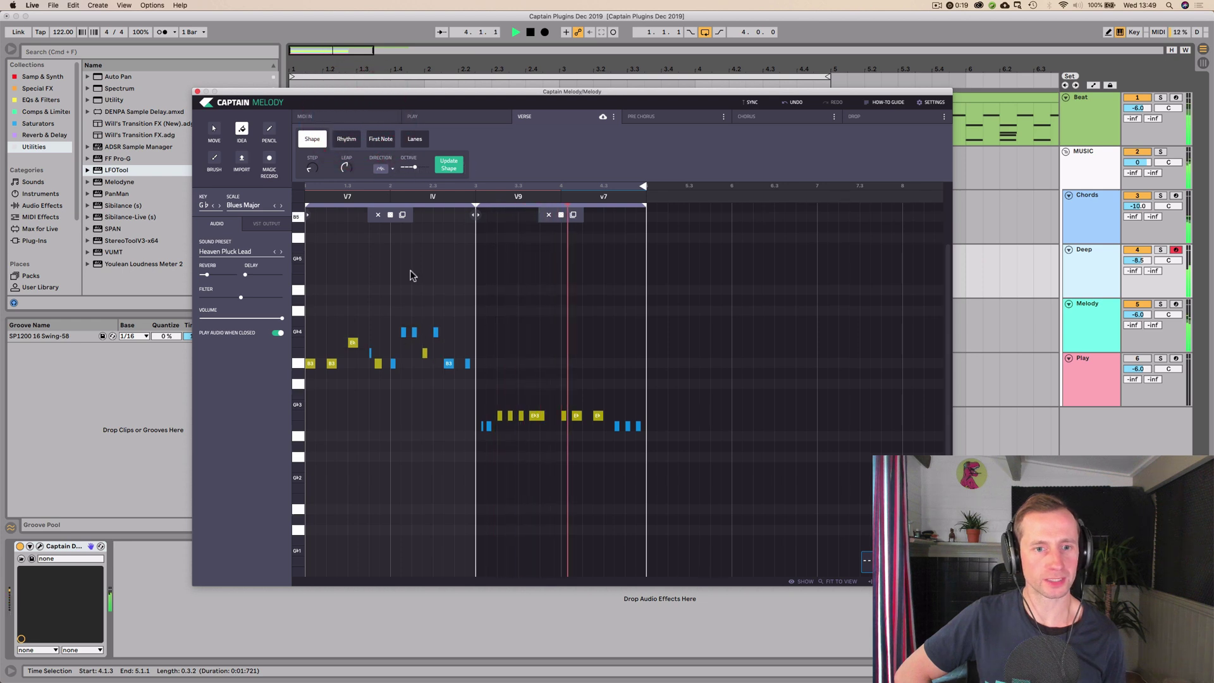
pyautogui.moveTo(346, 166); pyautogui.dragTo(367, 165)
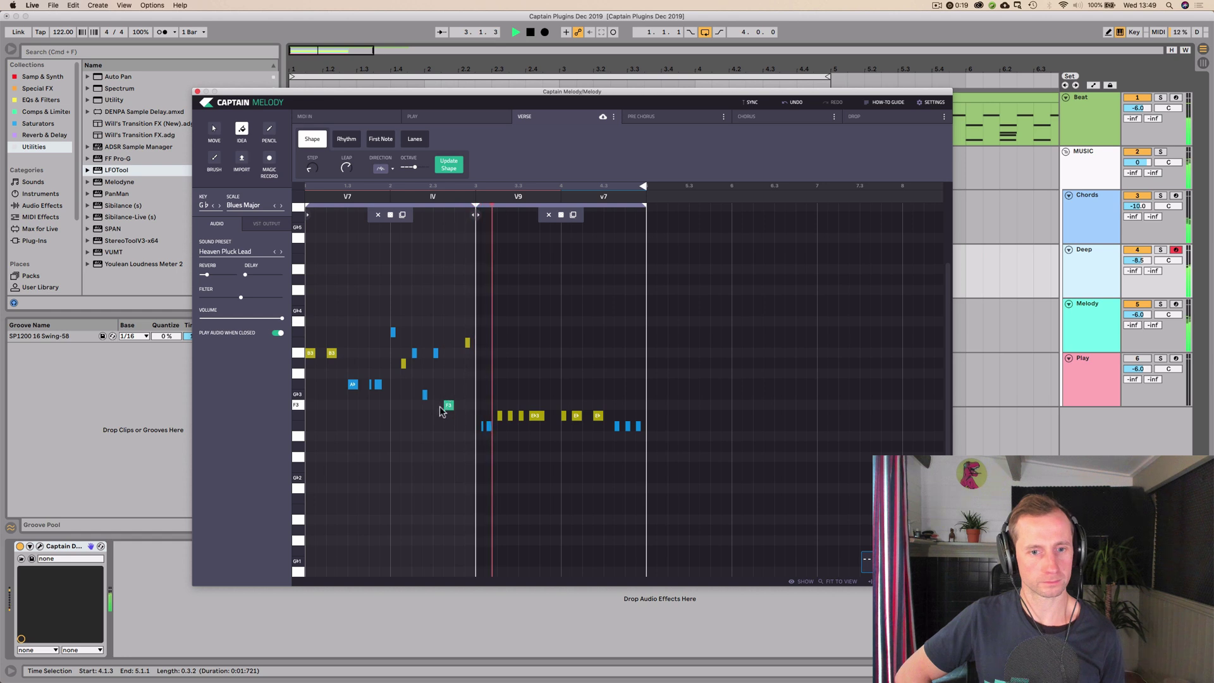
pyautogui.moveTo(448, 405); pyautogui.dragTo(448, 418)
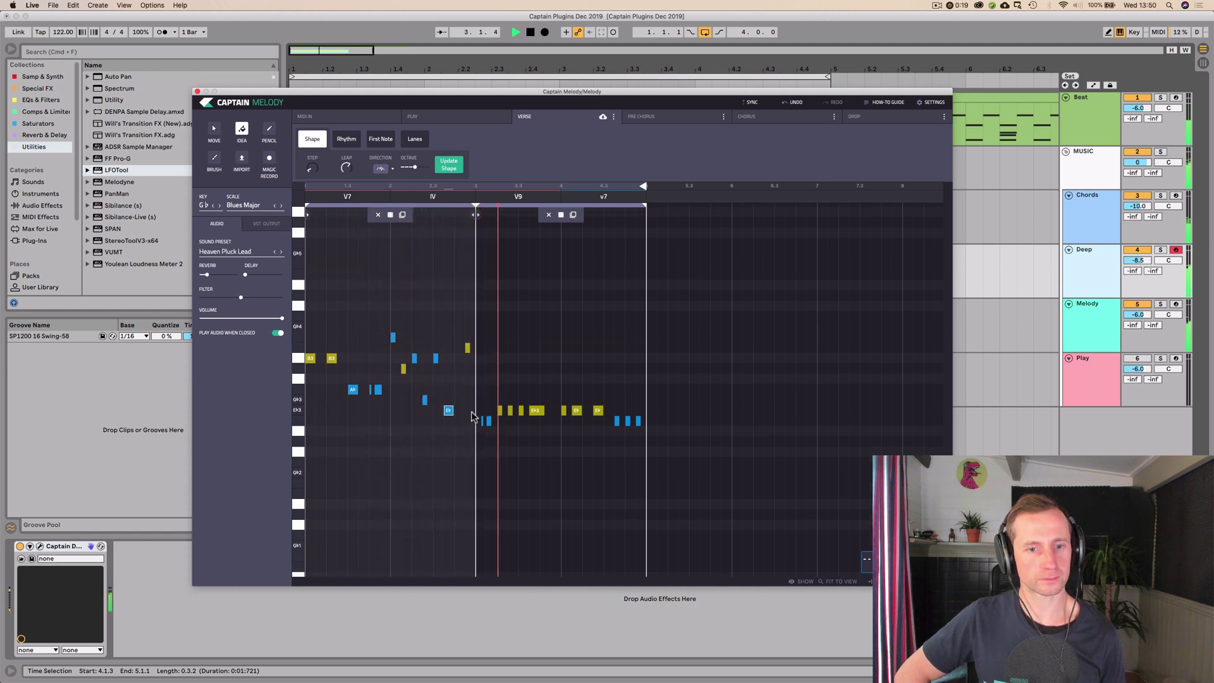
pyautogui.moveTo(312, 168)
pyautogui.moveTo(311, 167); pyautogui.dragTo(317, 119)
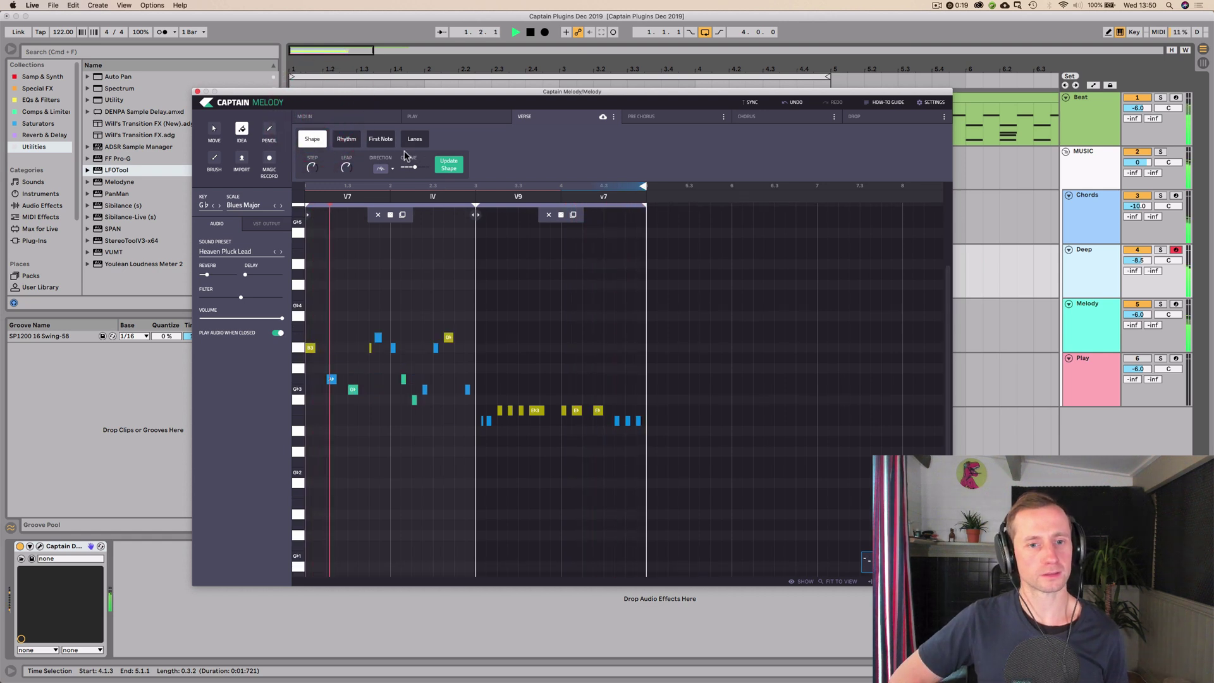
pyautogui.moveTo(311, 167)
pyautogui.mouseDown()
pyautogui.moveTo(317, 133)
pyautogui.moveTo(313, 180)
pyautogui.mouseUp()
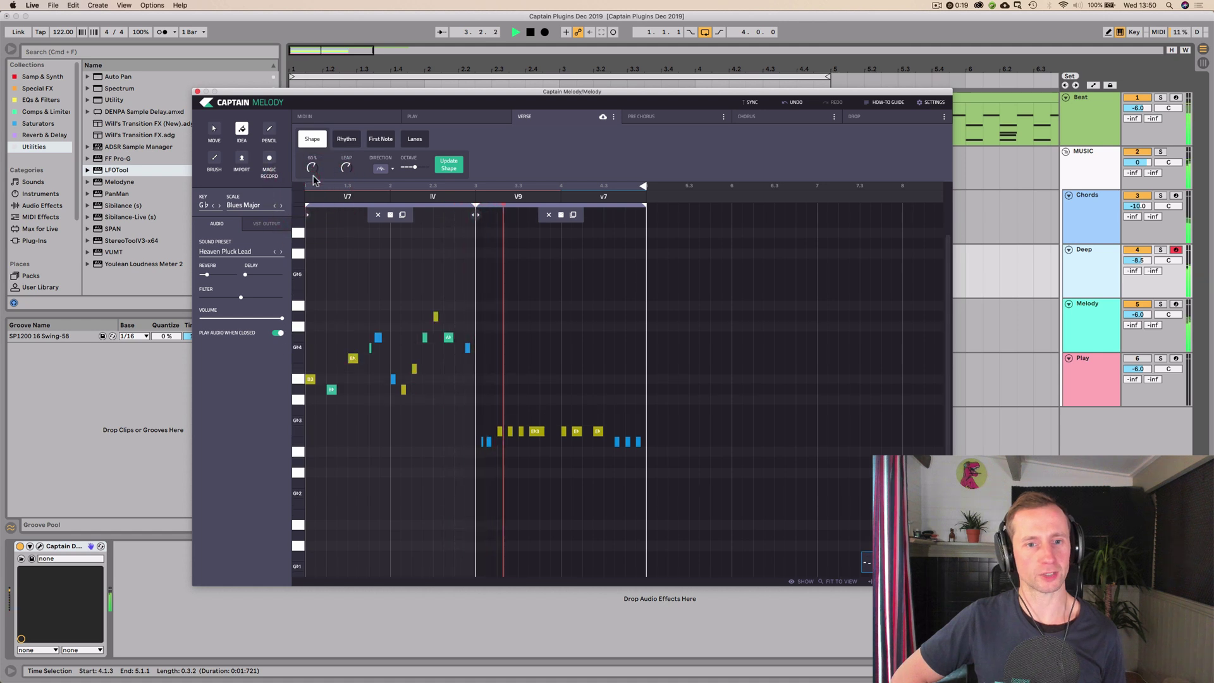
# Increase the note density of the first melody section in the Rhythm settings
pyautogui.click(346, 138)
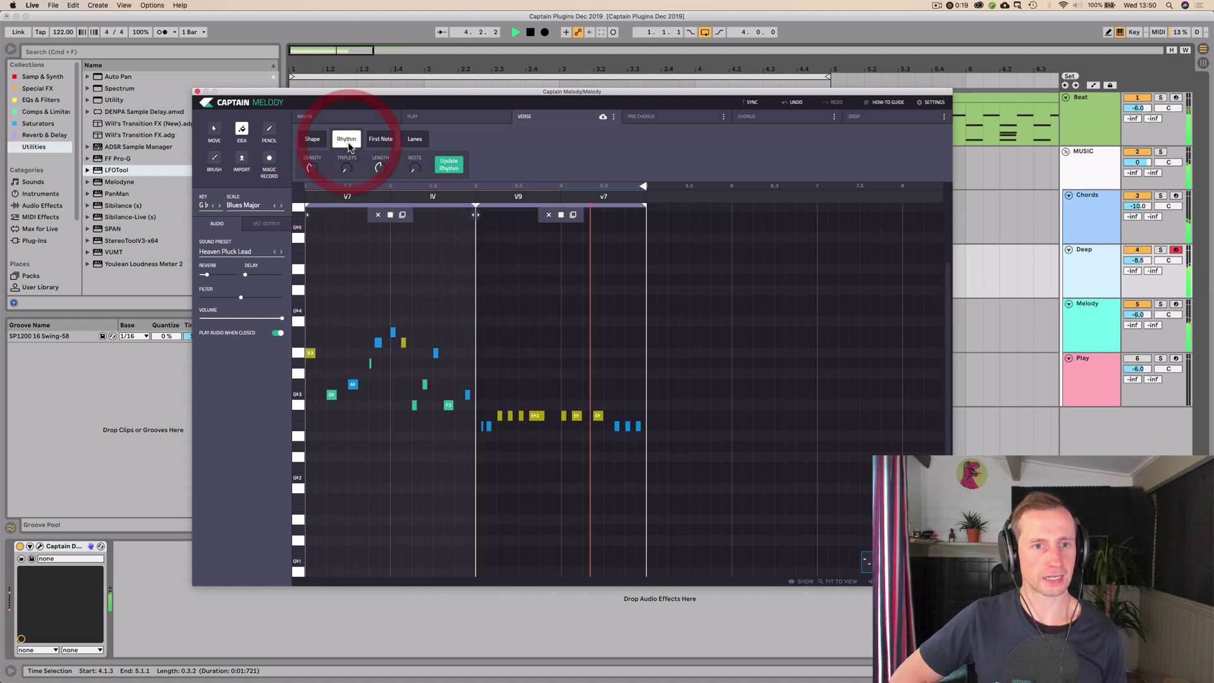
pyautogui.click(312, 168)
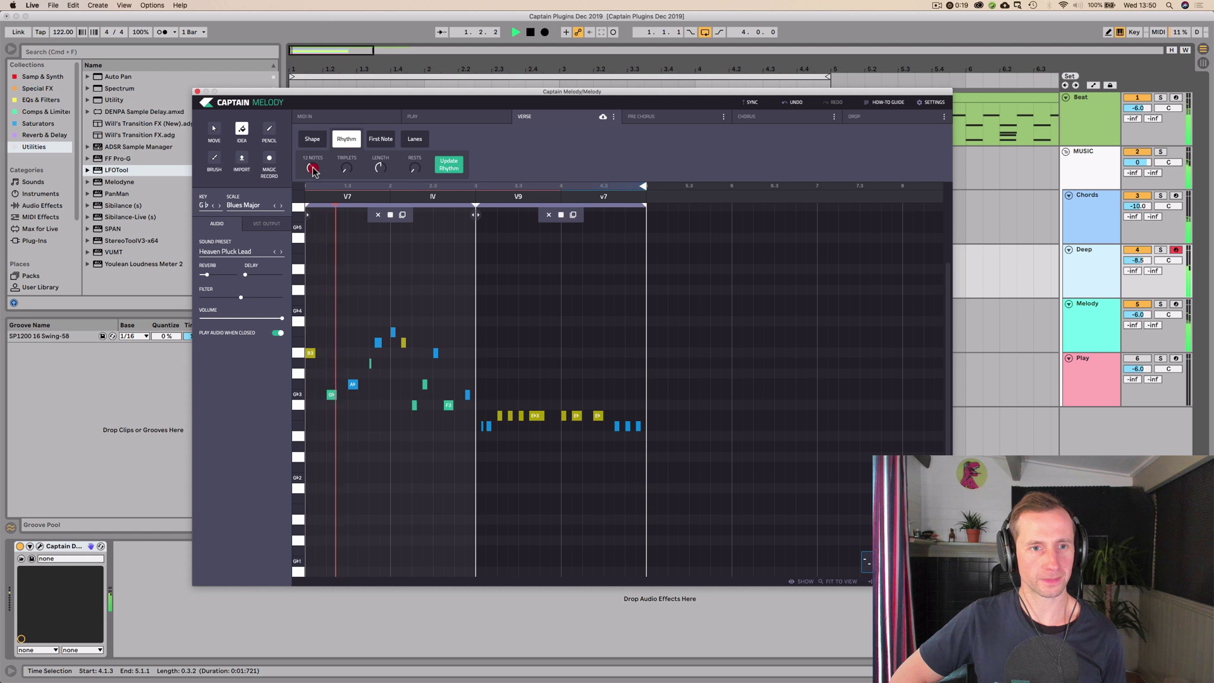
pyautogui.moveTo(313, 169); pyautogui.dragTo(314, 162)
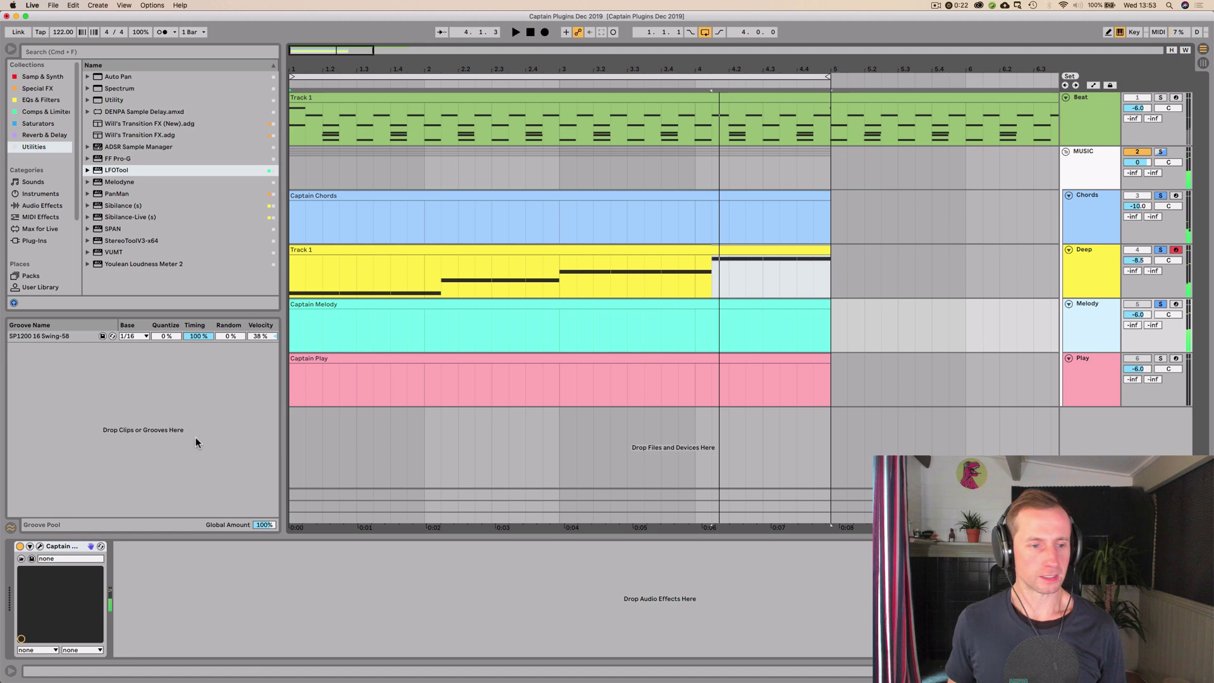
# Turn up Captain Melody's Pong delay, then close its plugin window
pyautogui.click(40, 546)
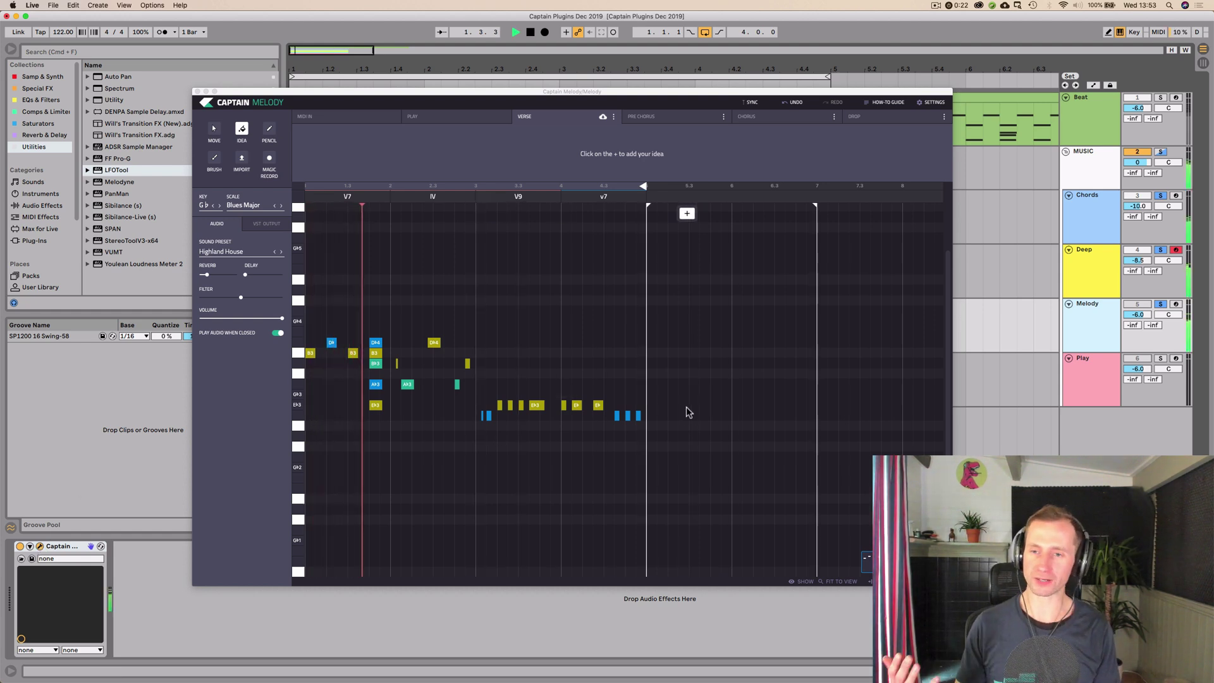
pyautogui.moveTo(245, 274); pyautogui.dragTo(272, 276)
pyautogui.click(197, 92)
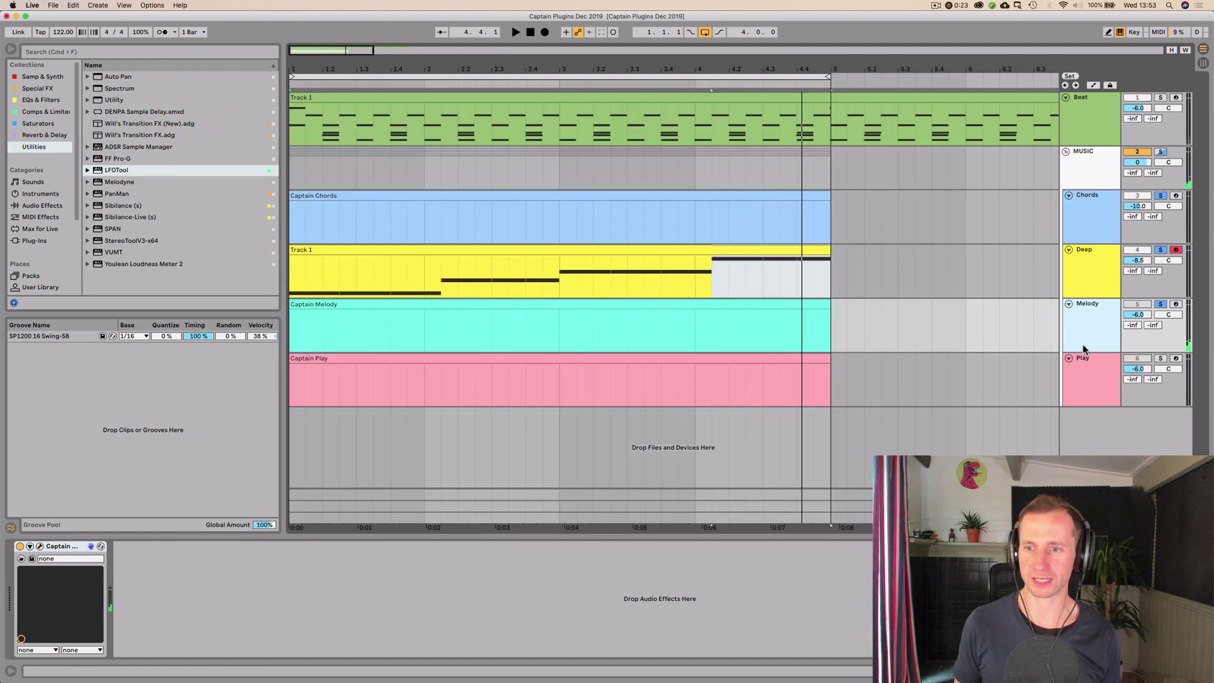
# Solo and unsolo the Play track, reactivate it, and open Captain Play
pyautogui.click(1087, 370)
pyautogui.click(1160, 358)
pyautogui.click(1066, 393)
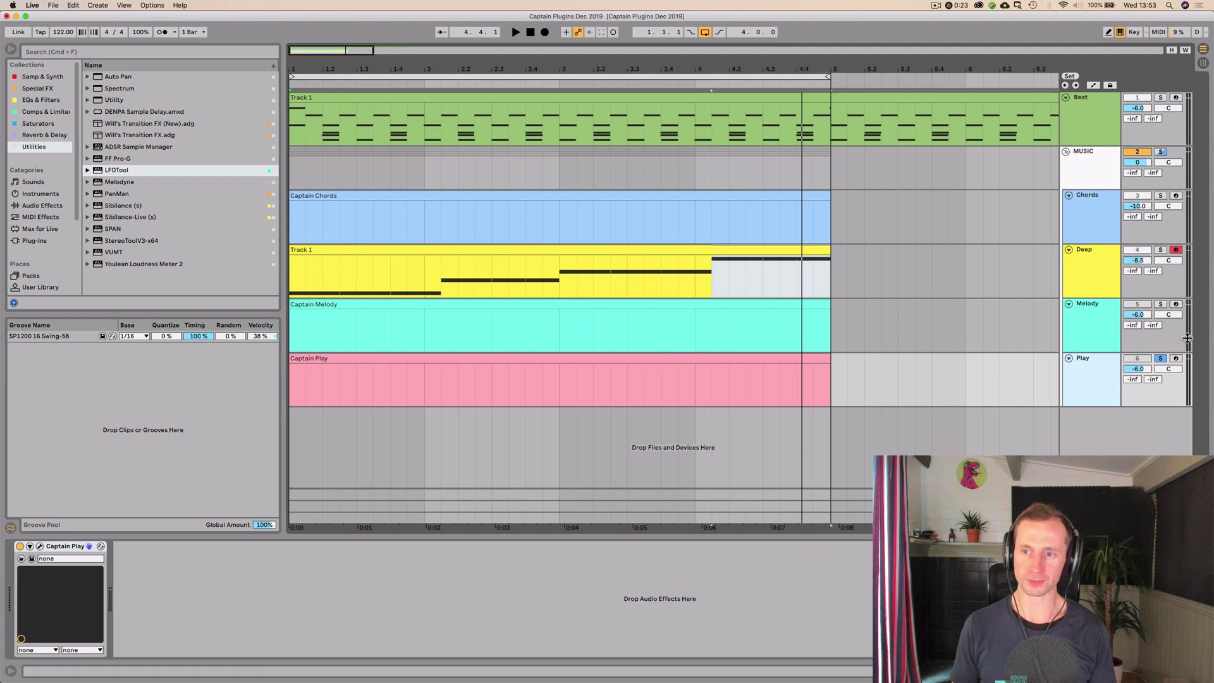
pyautogui.click(1160, 359)
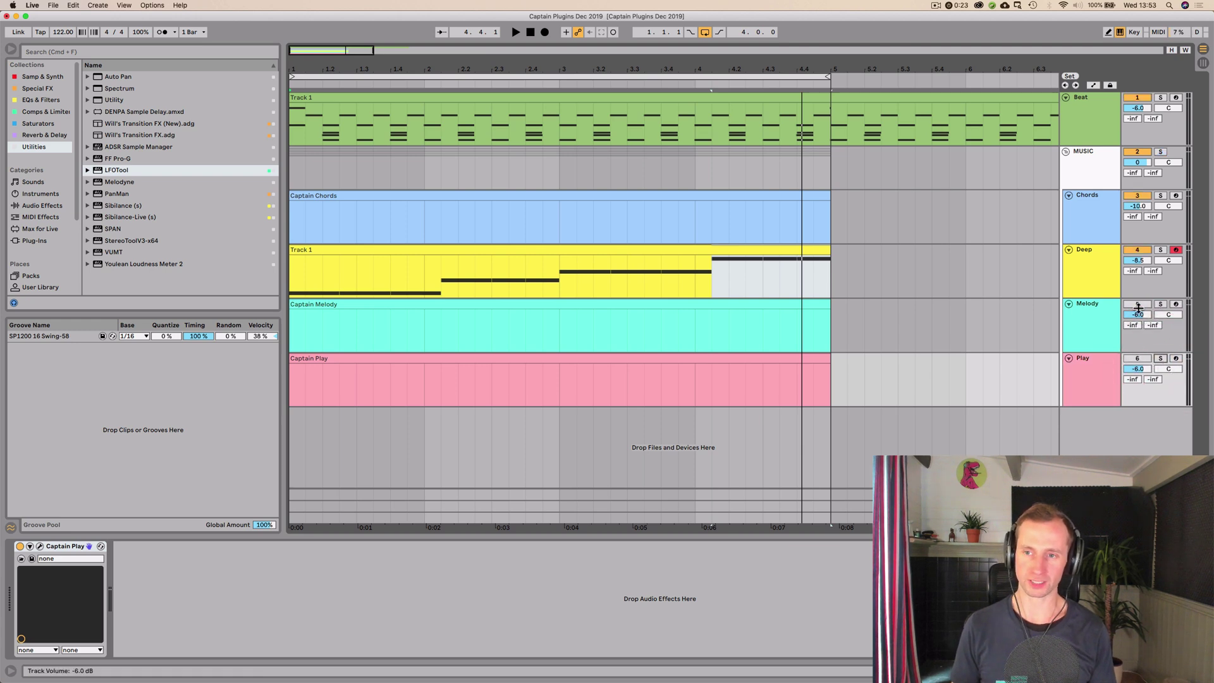
pyautogui.click(1136, 359)
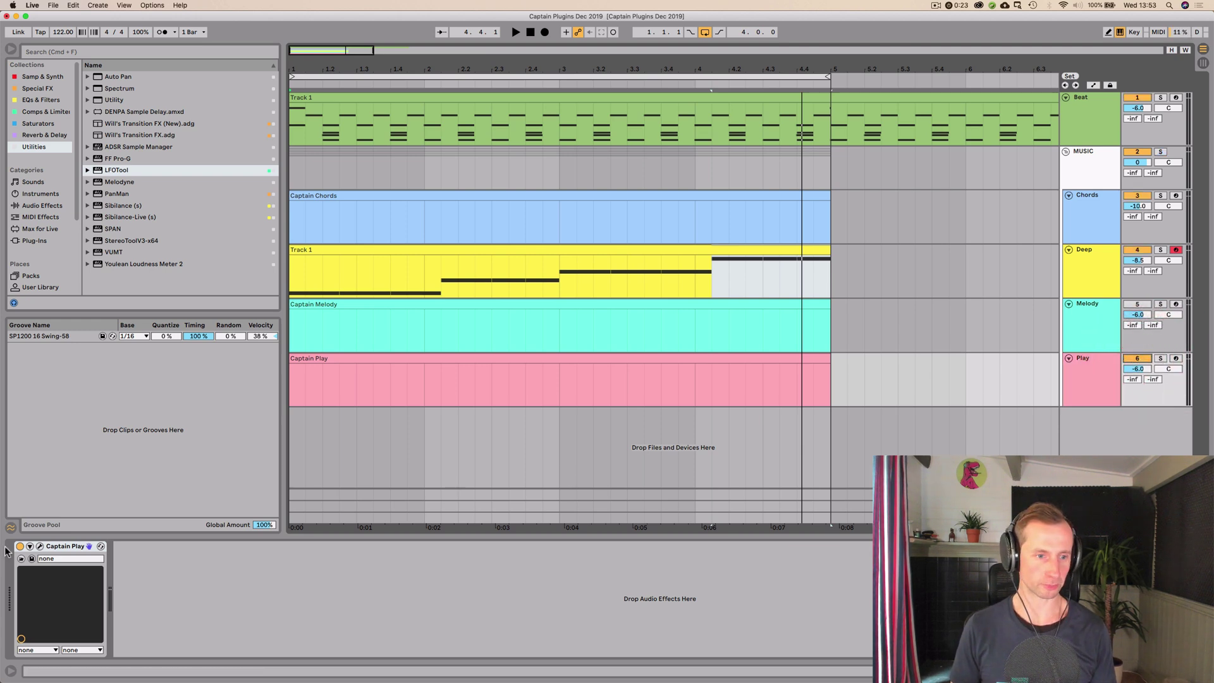
pyautogui.click(40, 548)
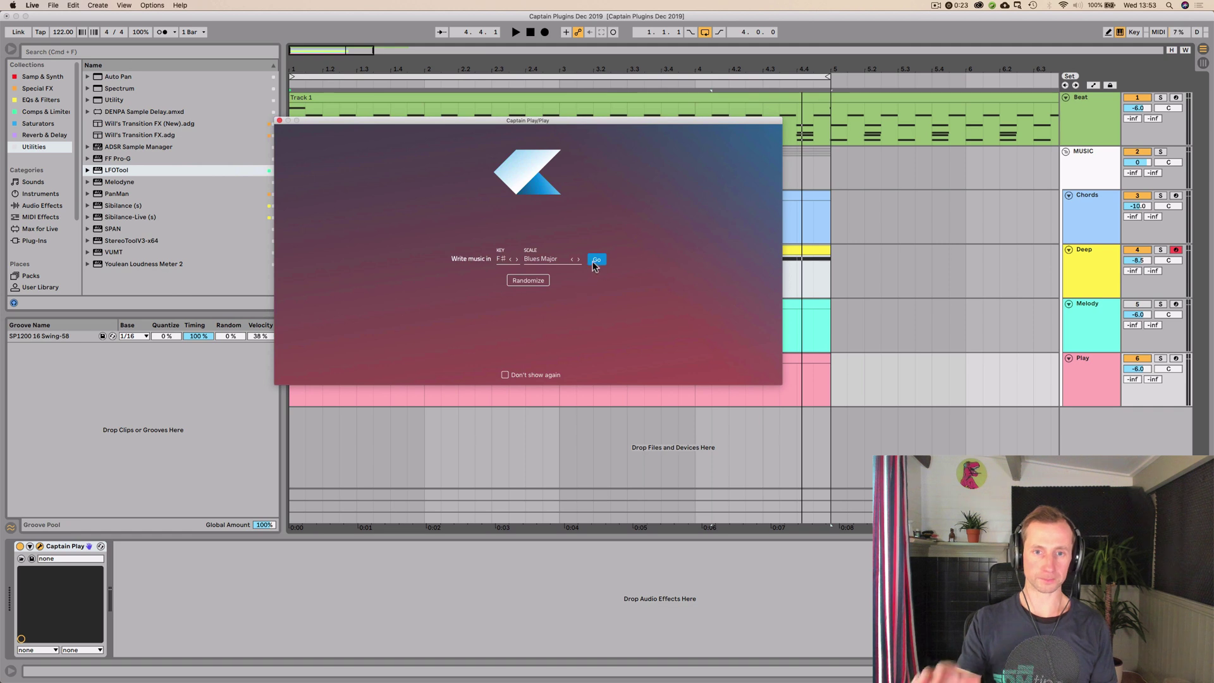
# Play F♯/G♭ Blues Major chords from the computer keyboard, audition the IV chord, and start recording
pyautogui.click(595, 260)
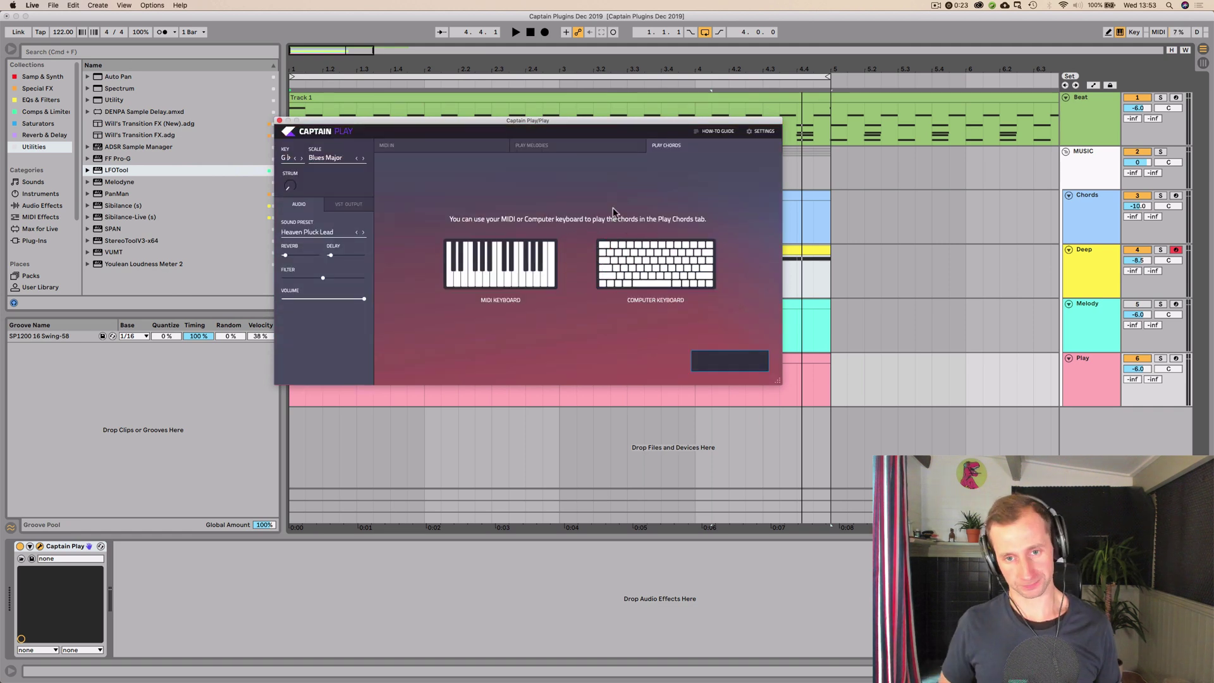
pyautogui.click(619, 263)
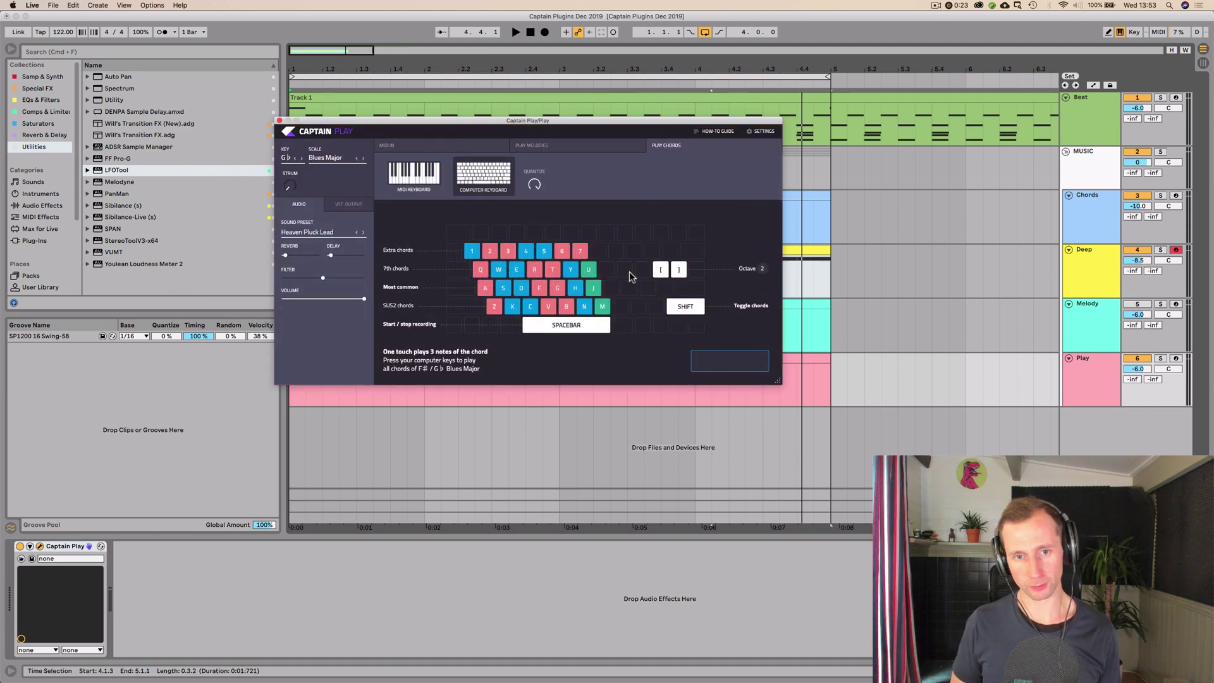
pyautogui.press('f')
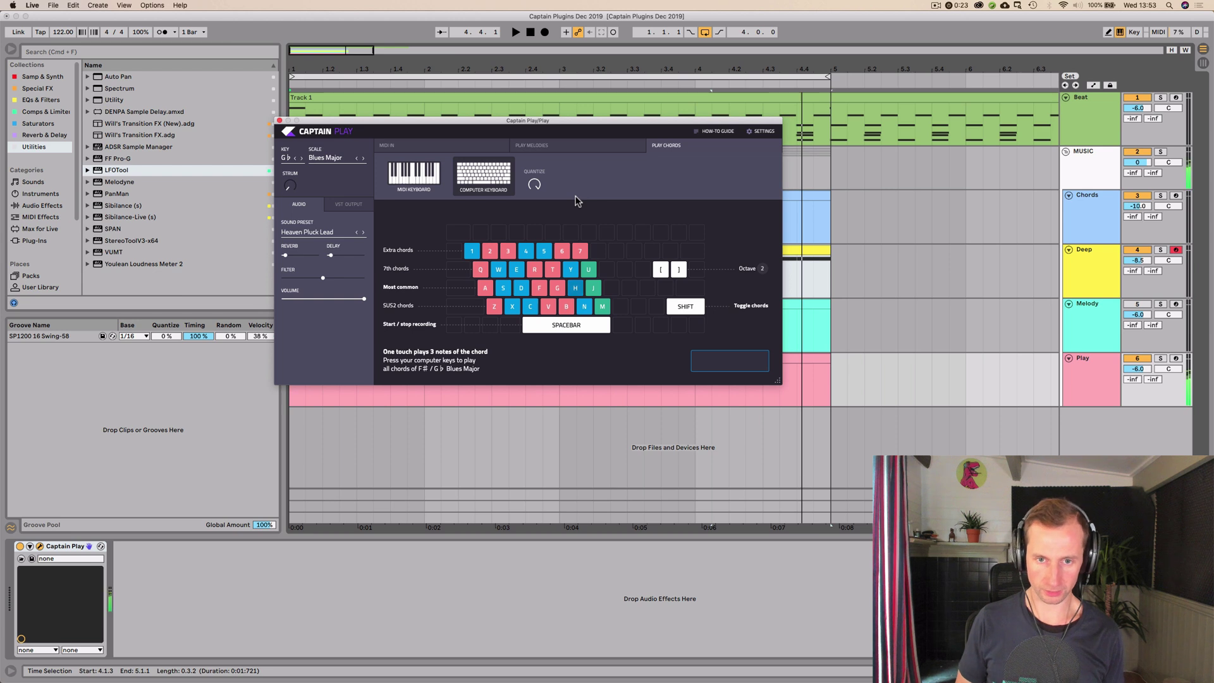
pyautogui.press('f')
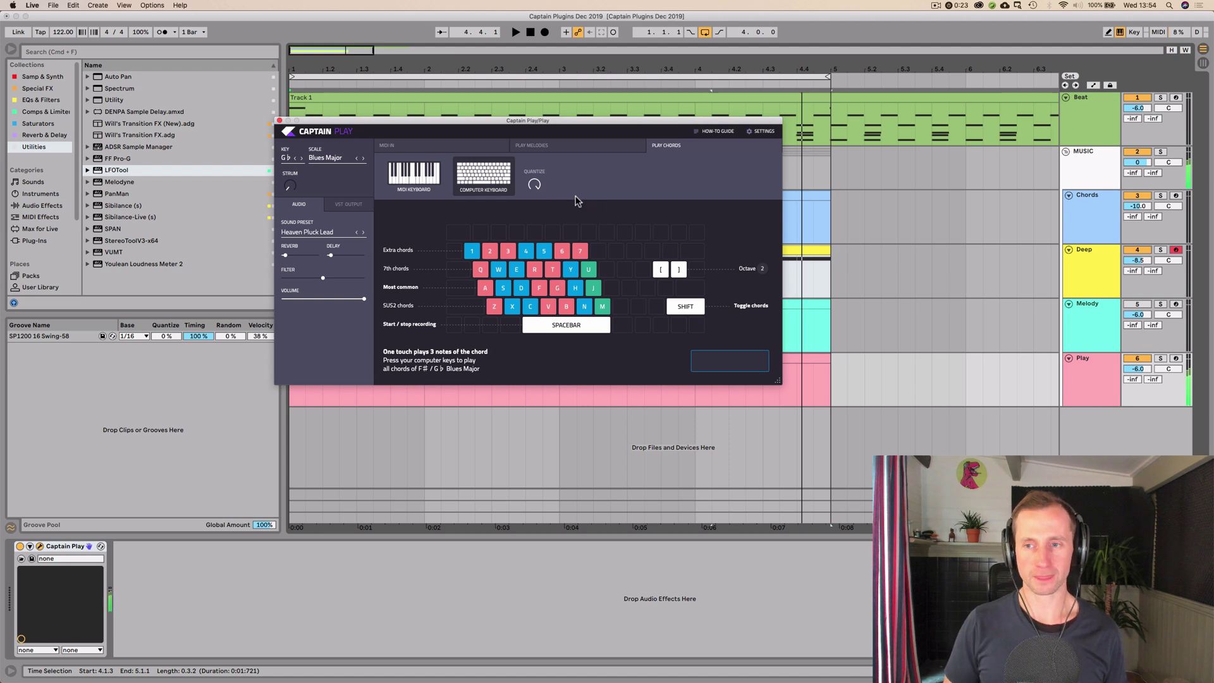
pyautogui.press('space')
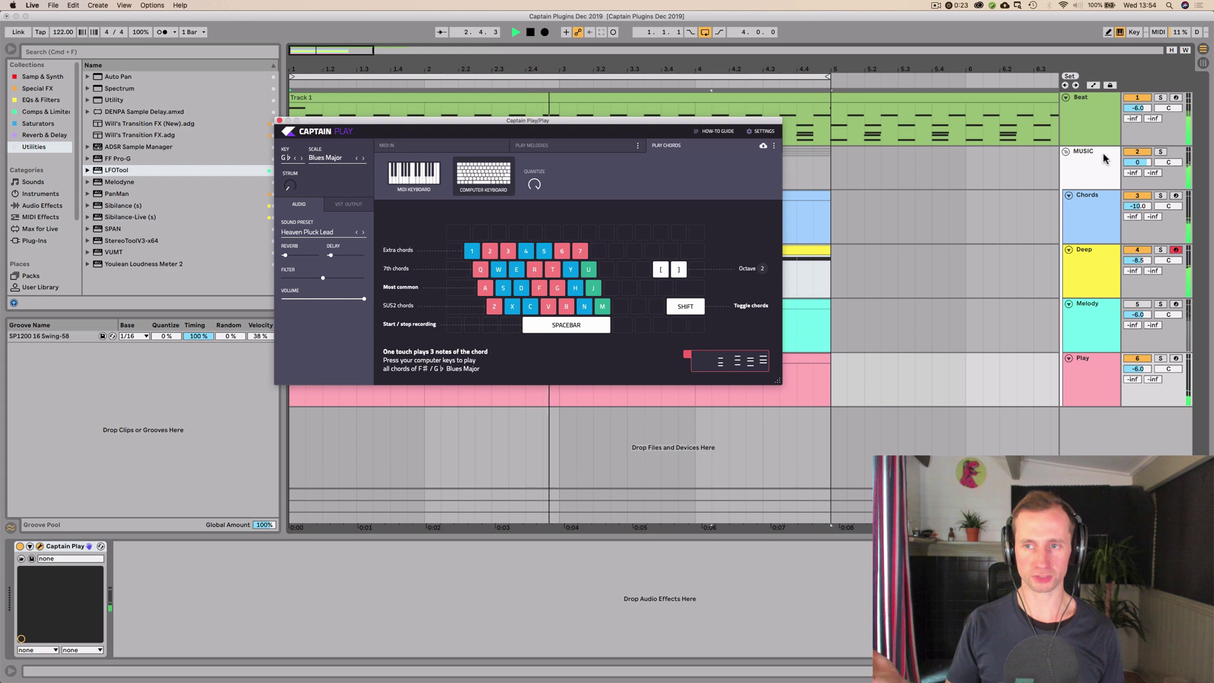
# Switch Captain Play to Play Melodies and play notes ending on A♭2, then a quick run
pyautogui.click(585, 153)
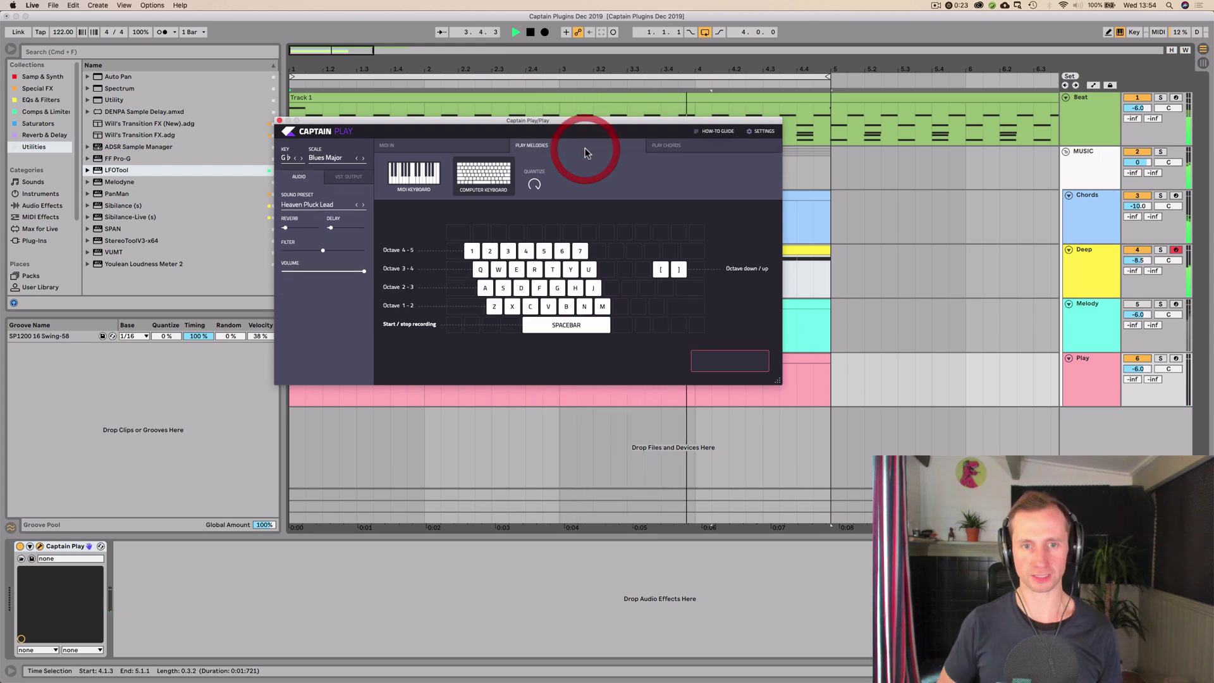
pyautogui.press('g')
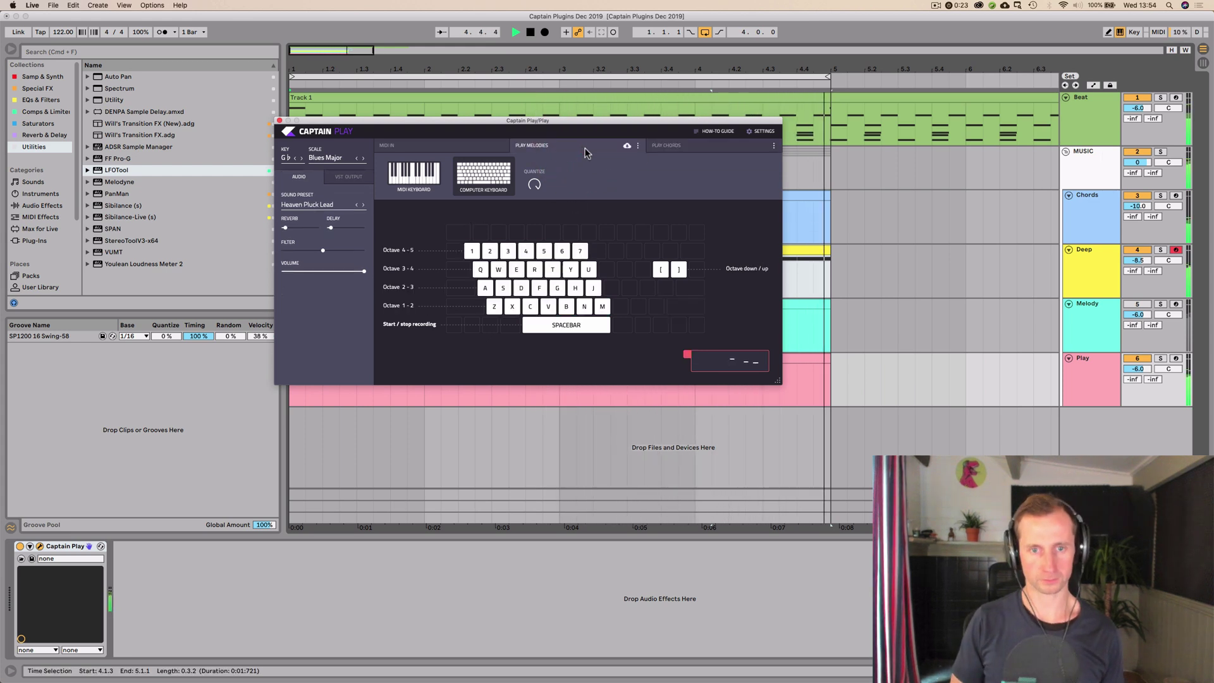
pyautogui.press('s')
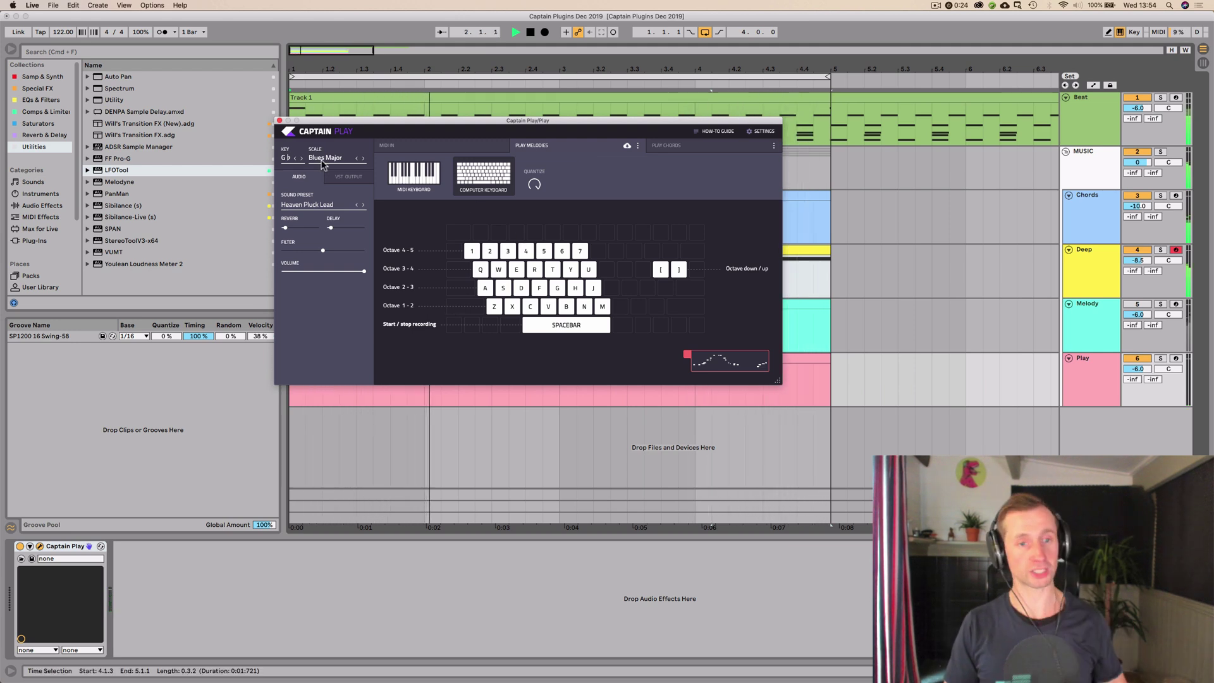
pyautogui.press('a')
pyautogui.press('s')
pyautogui.press('d')
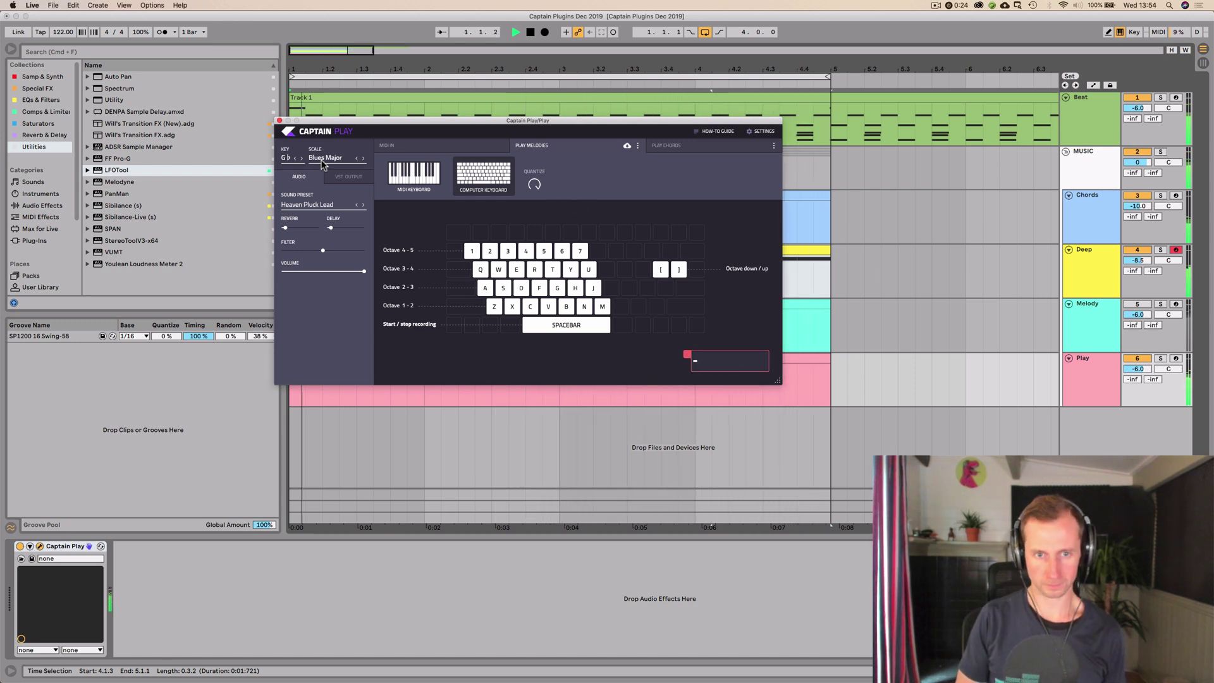
# Ad-lib higher melody notes: A3, D♭4, B♭4 with D♭5, then A♭4
pyautogui.press('e')
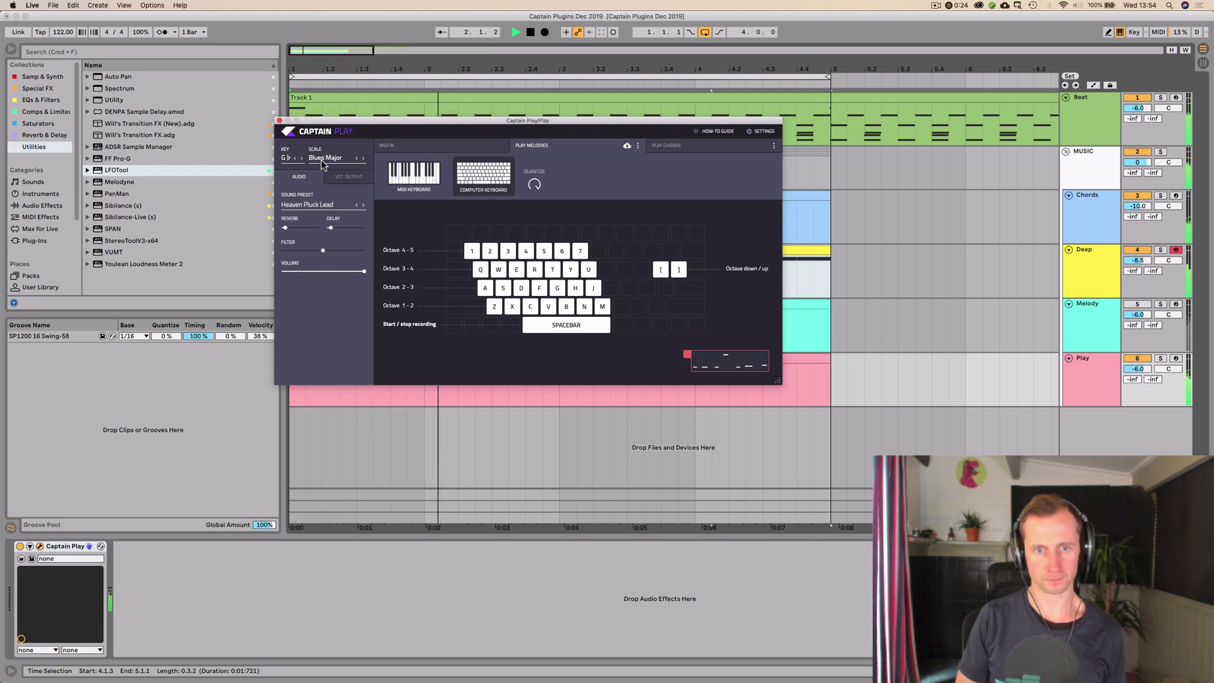
pyautogui.press('t')
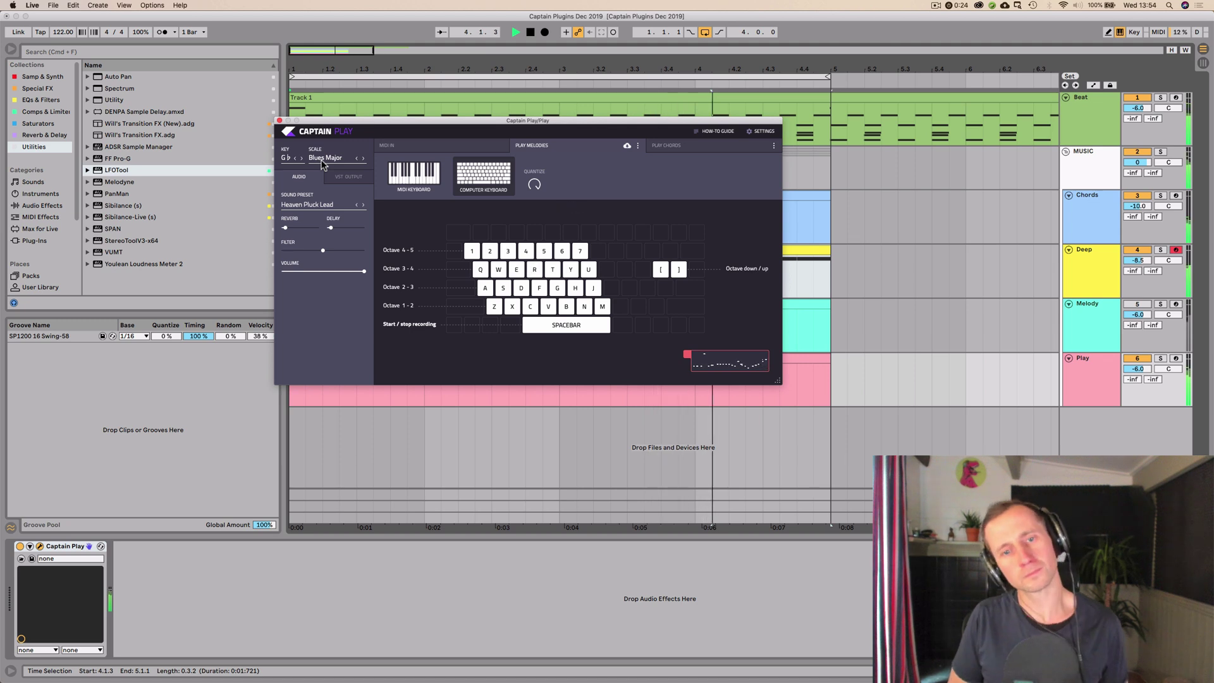
pyautogui.press('y')
pyautogui.press('t')
pyautogui.press('r')
pyautogui.press('2')
pyautogui.hotkey('4', '5')
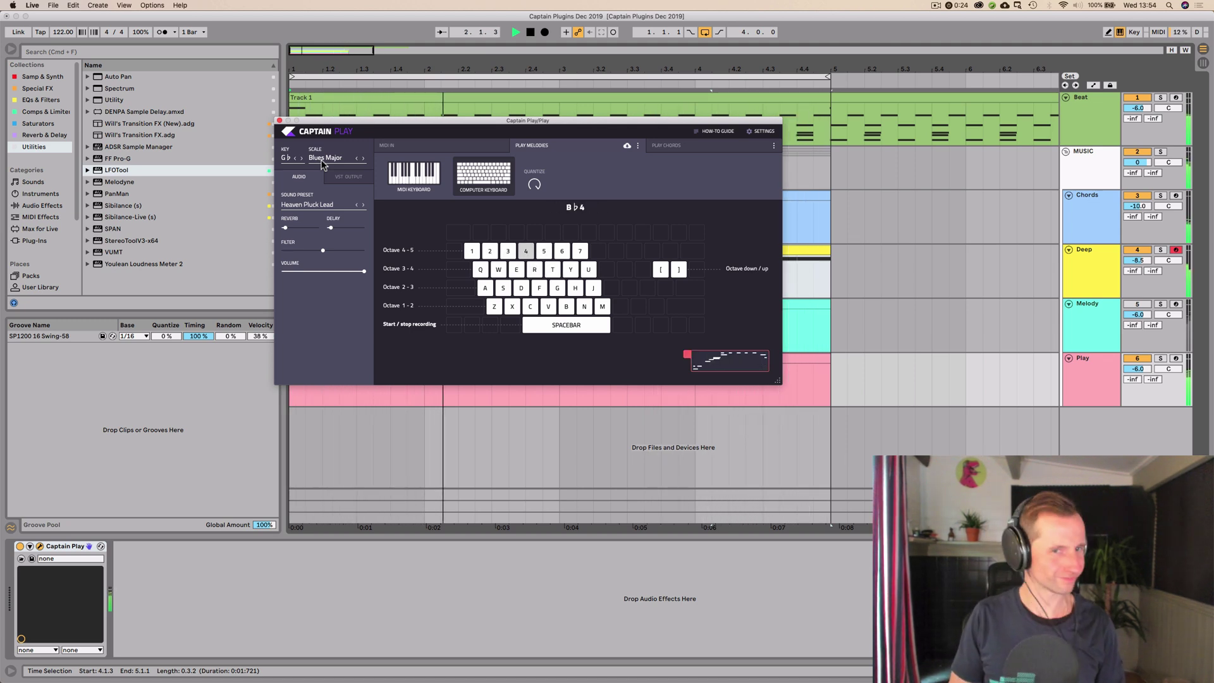
pyautogui.press('2')
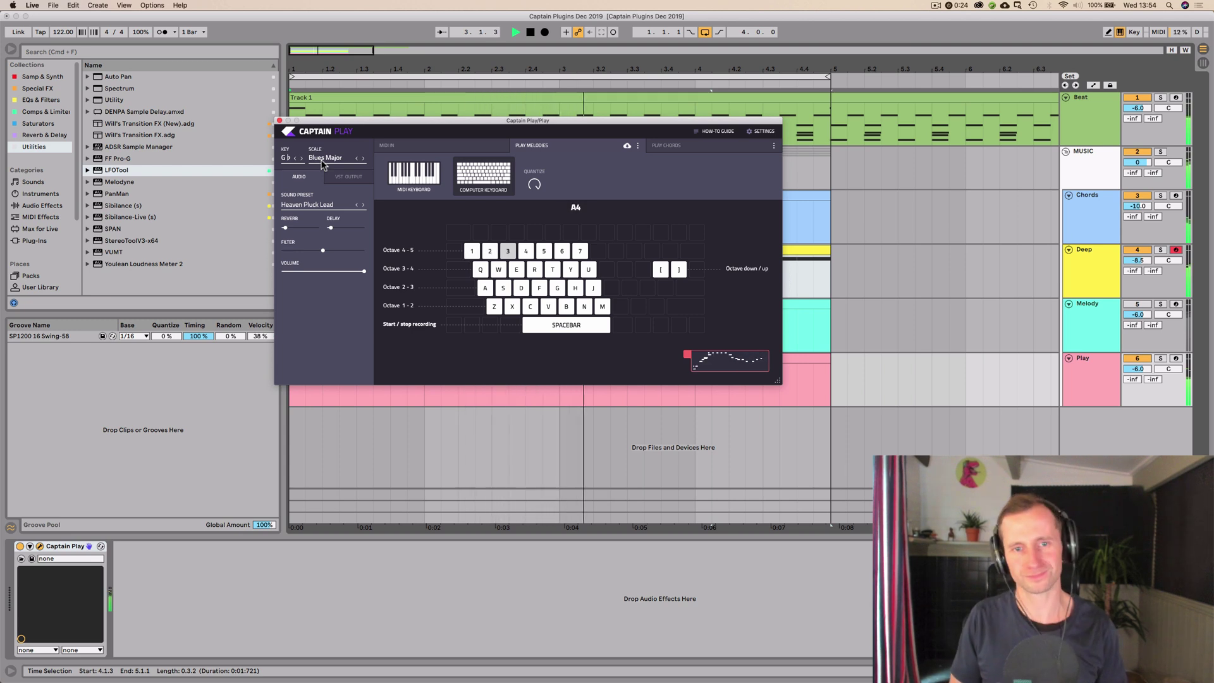